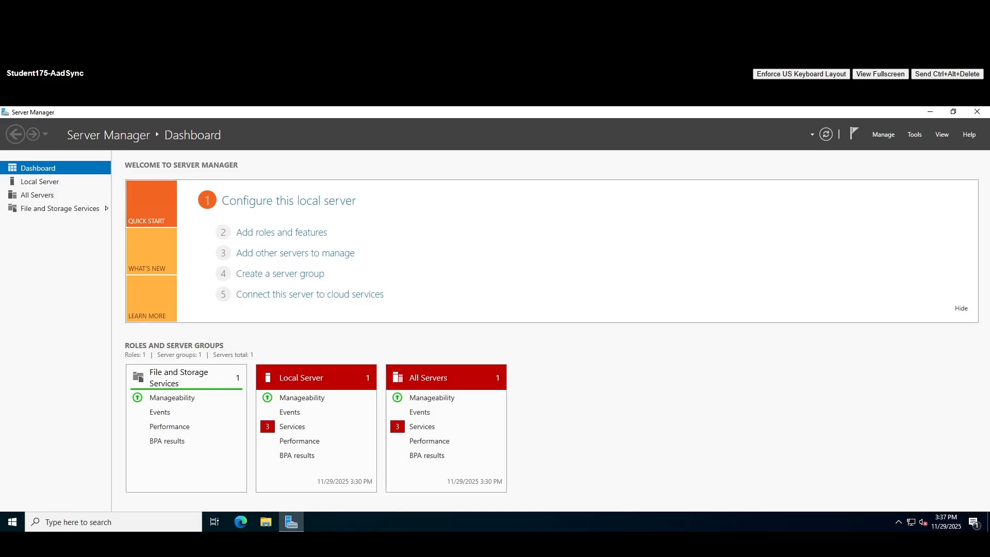
key("ctrl+Tab")
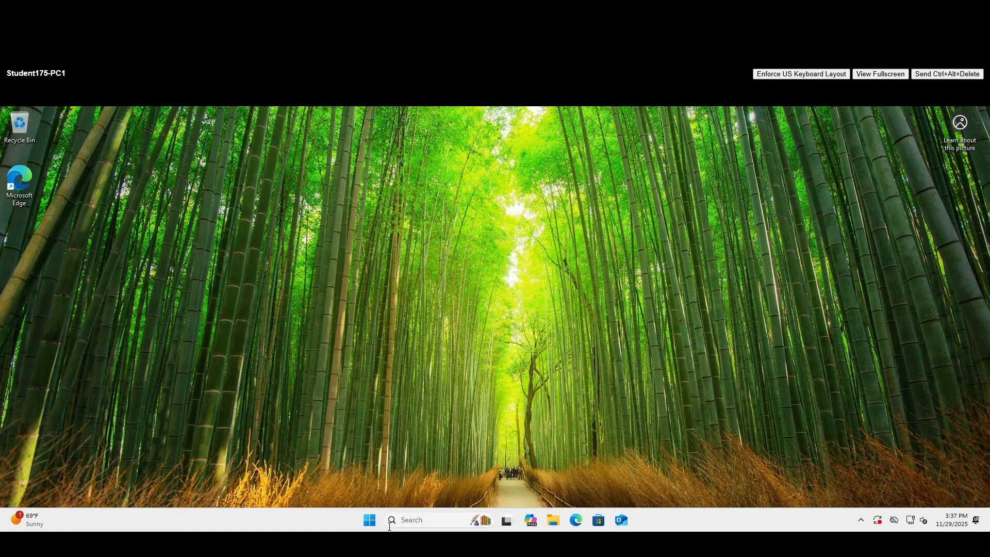
left_click(369, 521)
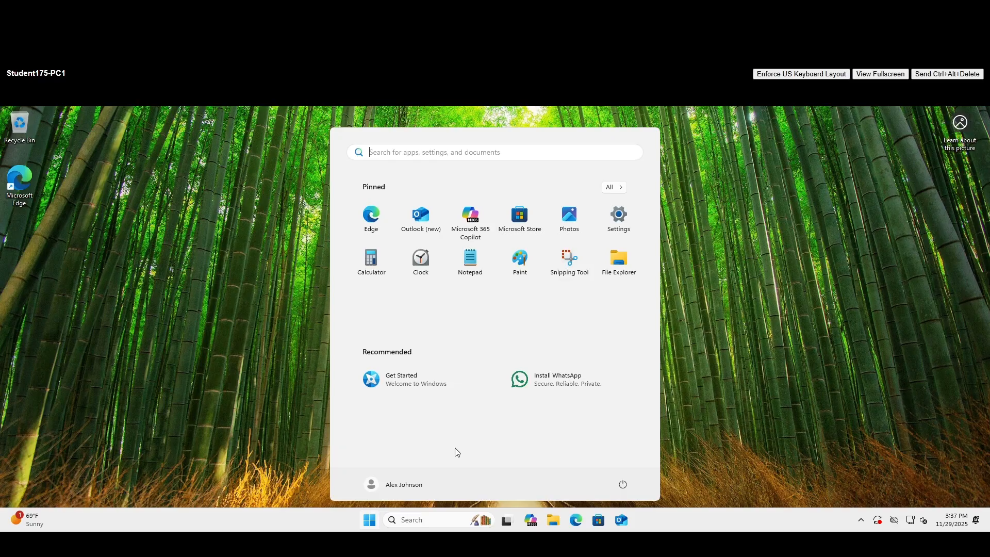
left_click(277, 335)
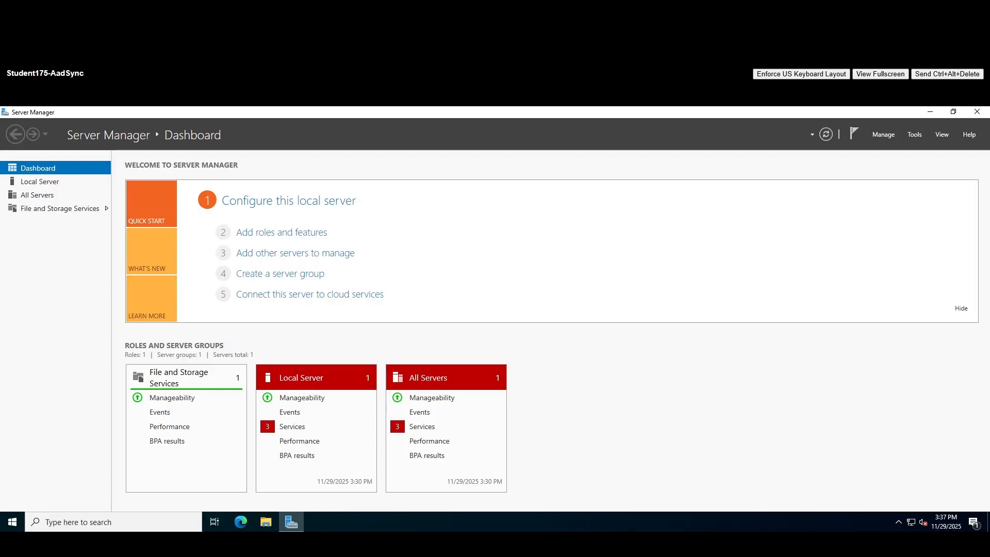
- Find "disk mana" in the AadSync server's search and open the tool for creating and formatting hard disk partitions
left_click(115, 522)
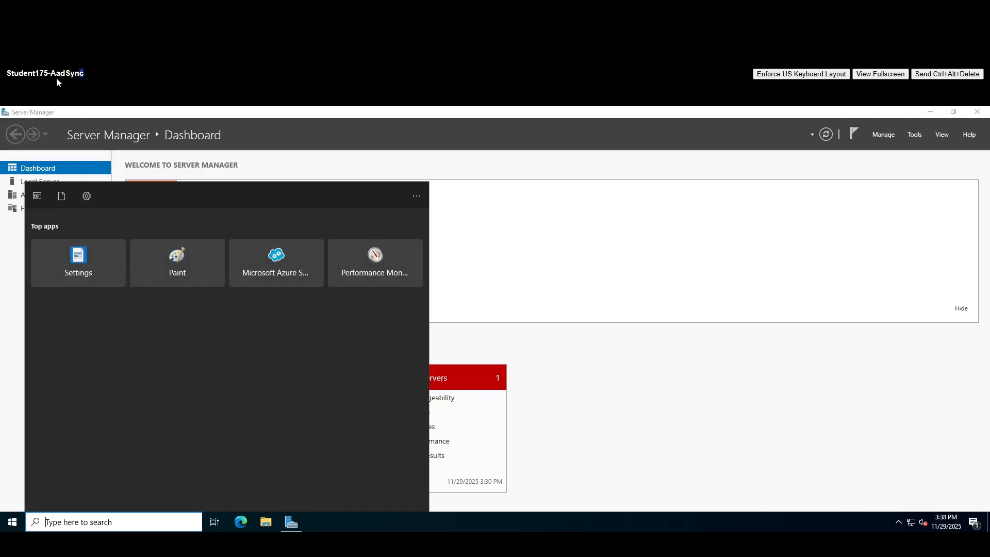
left_click_drag(52, 74, 90, 75)
left_click(93, 75)
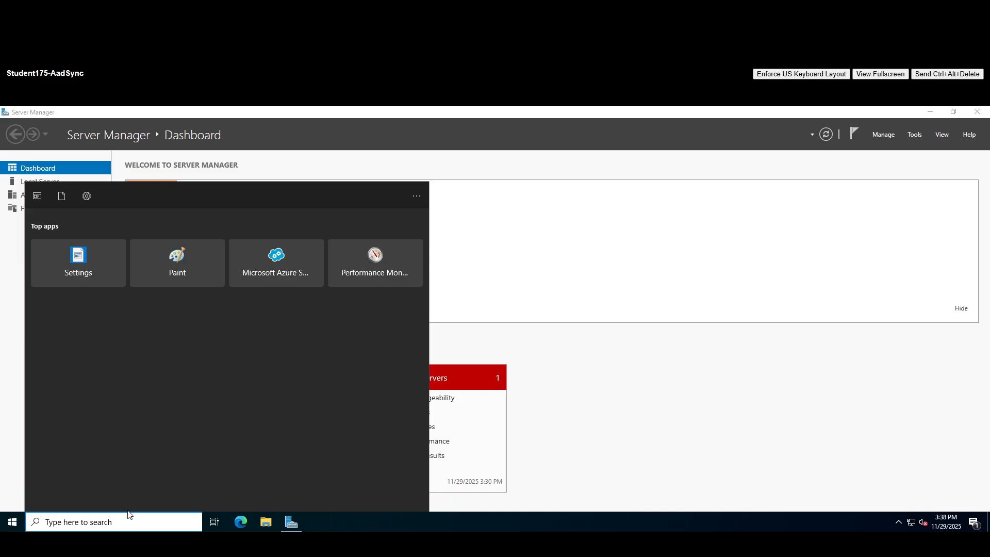
type("disk")
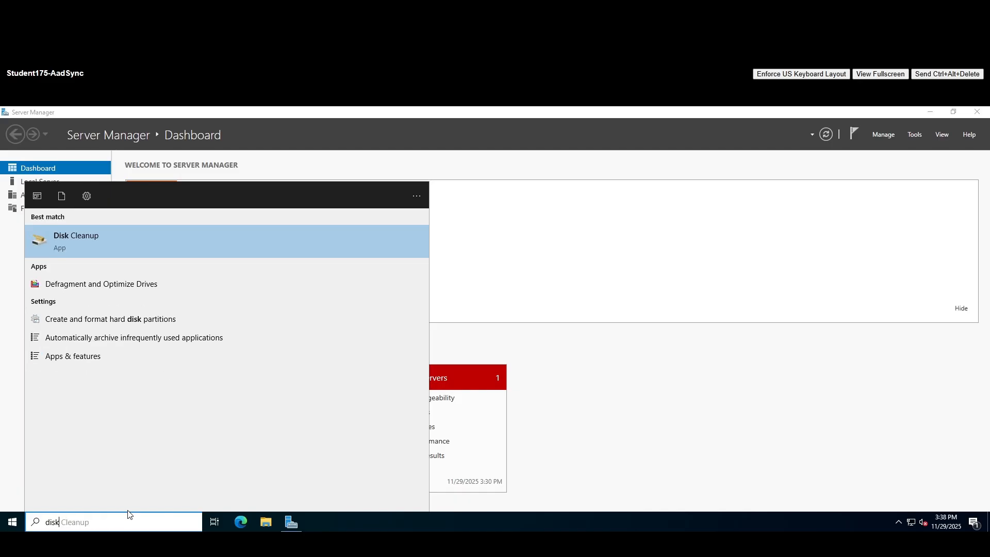
type(" mana")
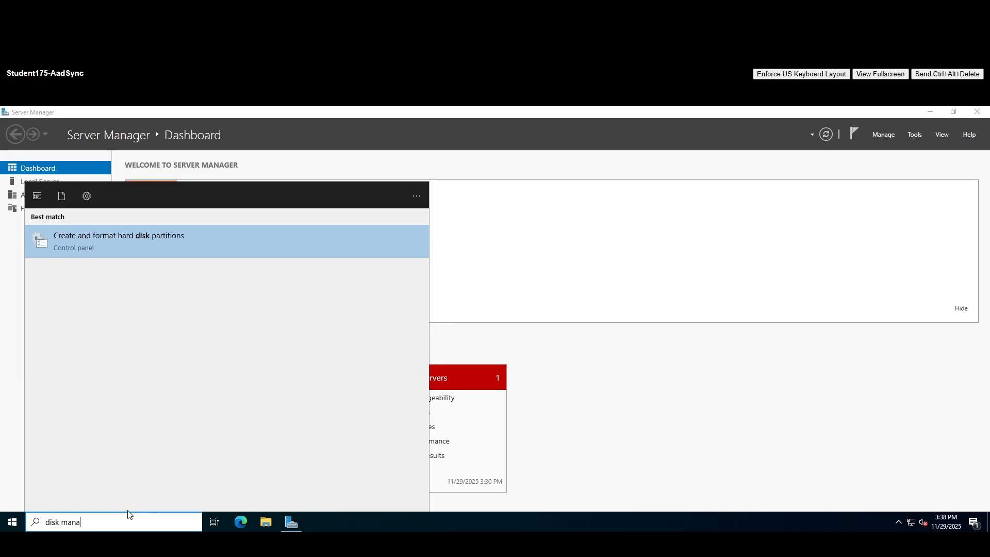
left_click(122, 243)
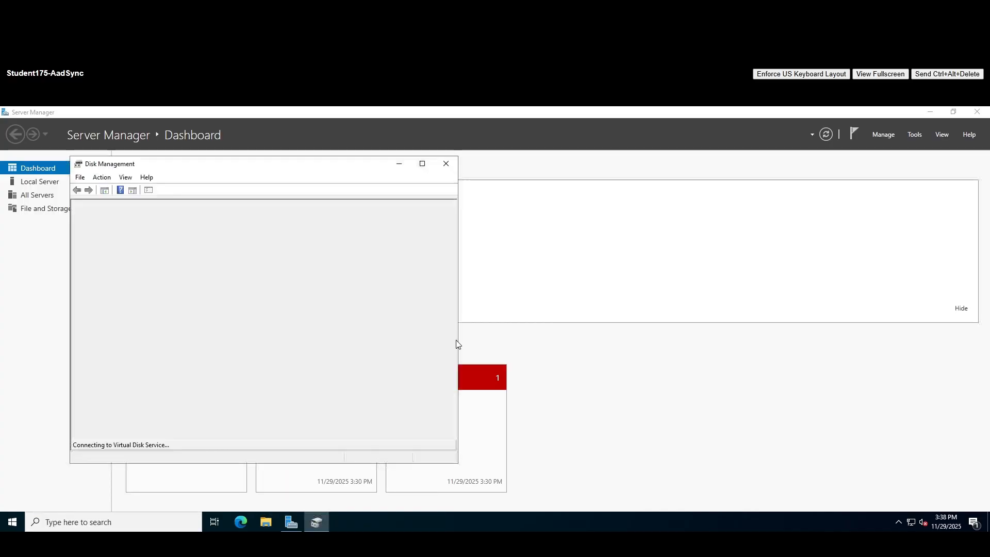
left_click_drag(215, 166, 367, 159)
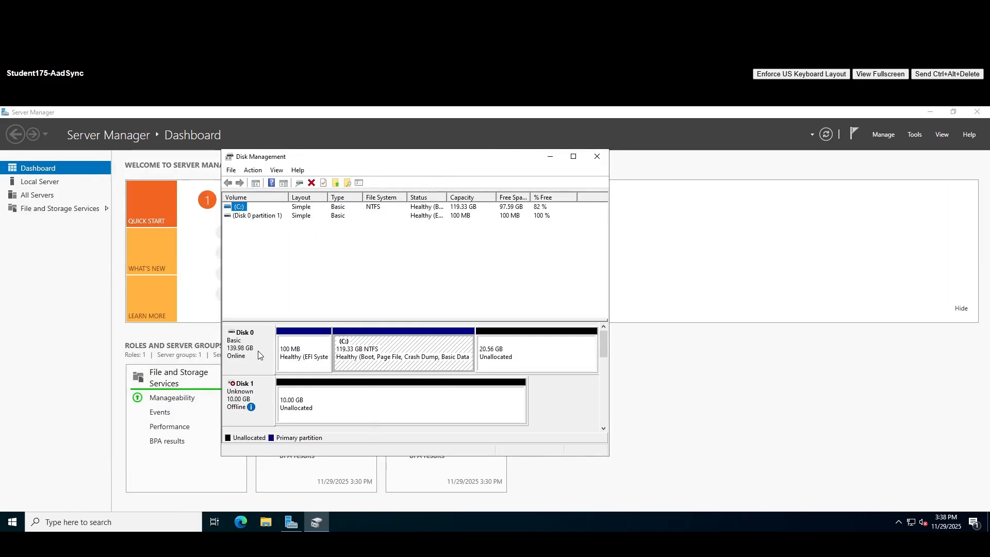
mouse_move(604, 348)
left_mouse_down()
mouse_move(604, 411)
mouse_move(602, 340)
left_mouse_up()
right_click(249, 361)
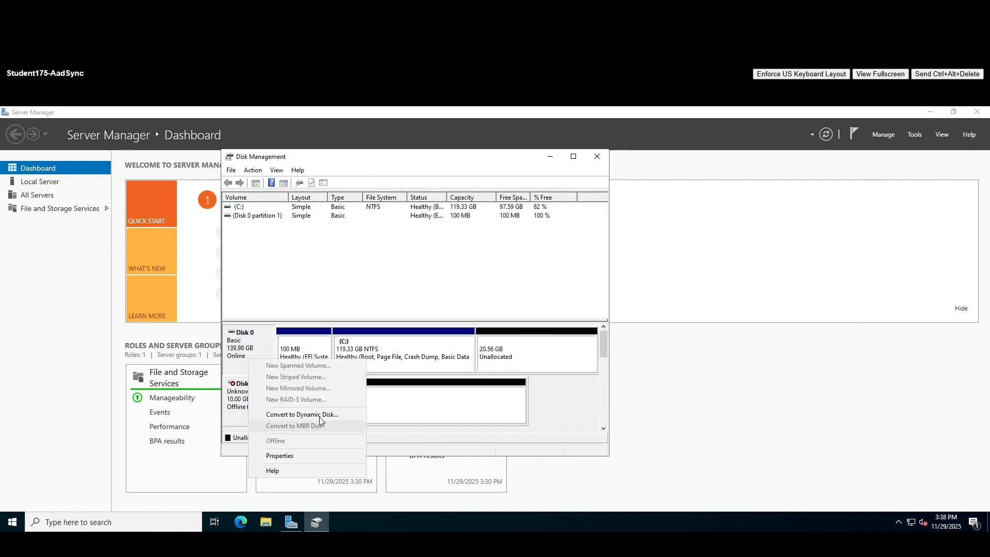
left_click(564, 397)
left_click(249, 352)
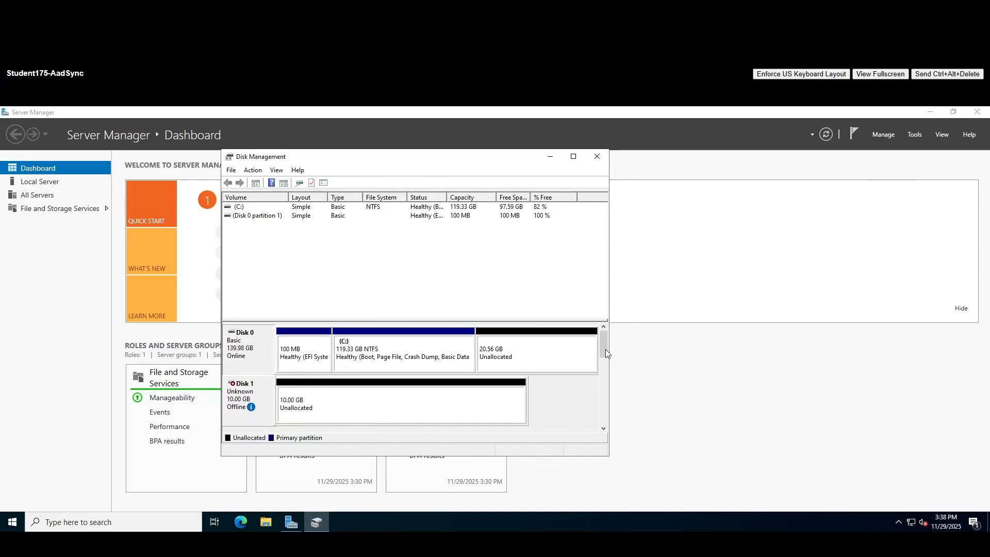
left_click_drag(603, 358, 601, 349)
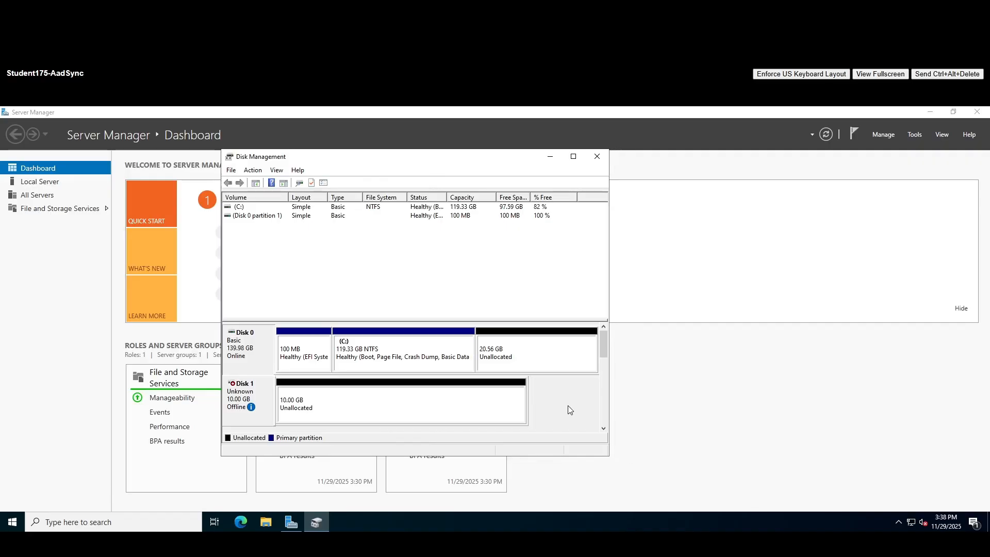
- Bring Disk 1, Disk 2, Disk 3 and Disk 4 online
right_click(259, 394)
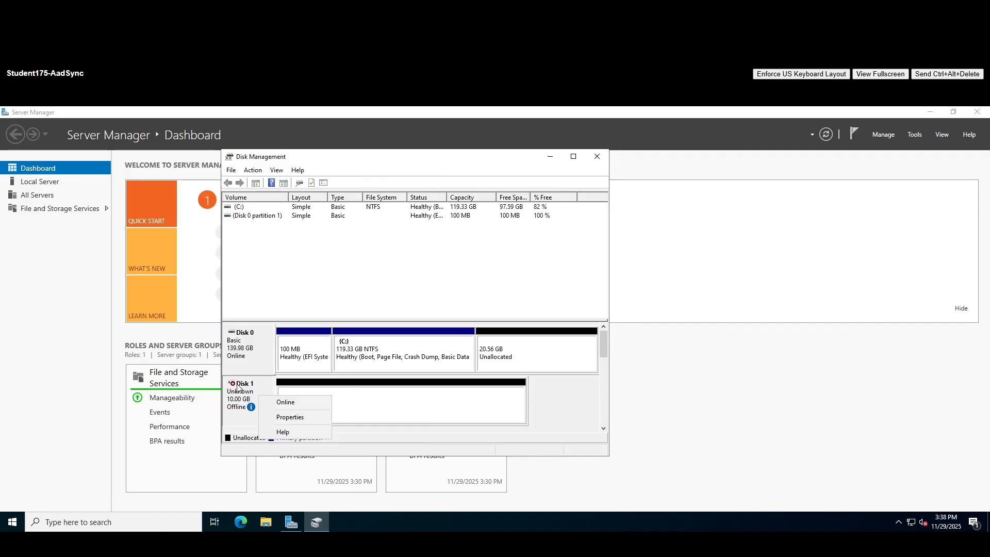
left_click(298, 398)
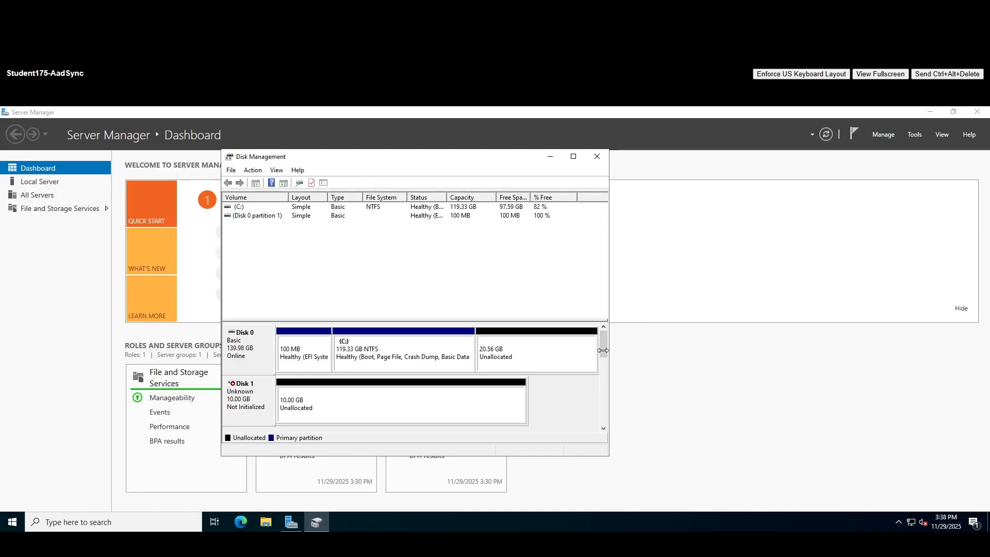
left_click_drag(605, 360, 605, 364)
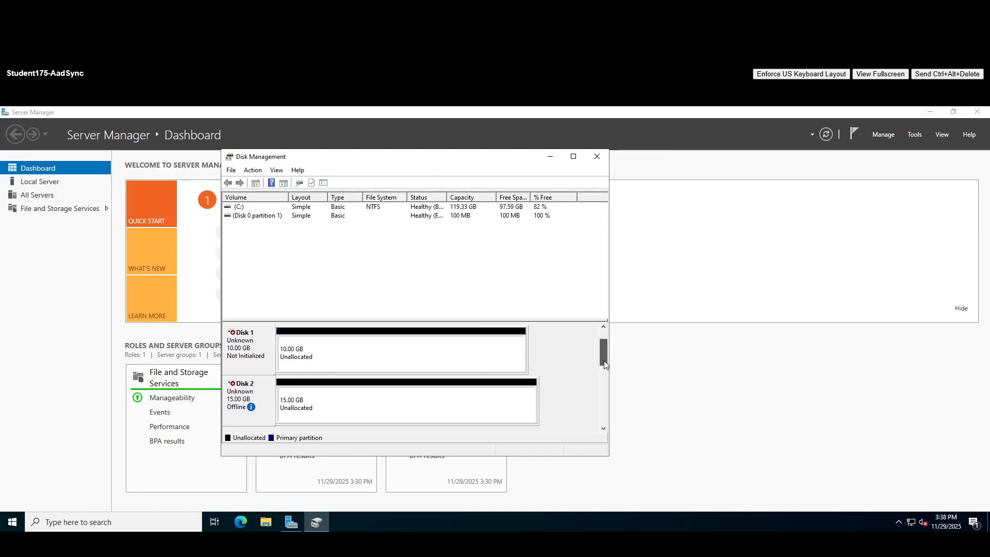
right_click(259, 391)
left_click(308, 399)
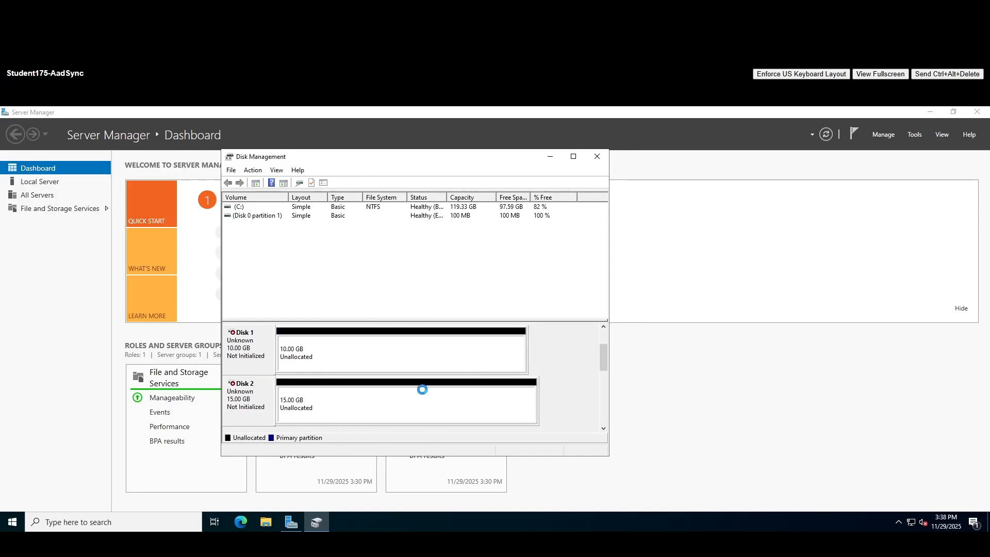
left_click(602, 373)
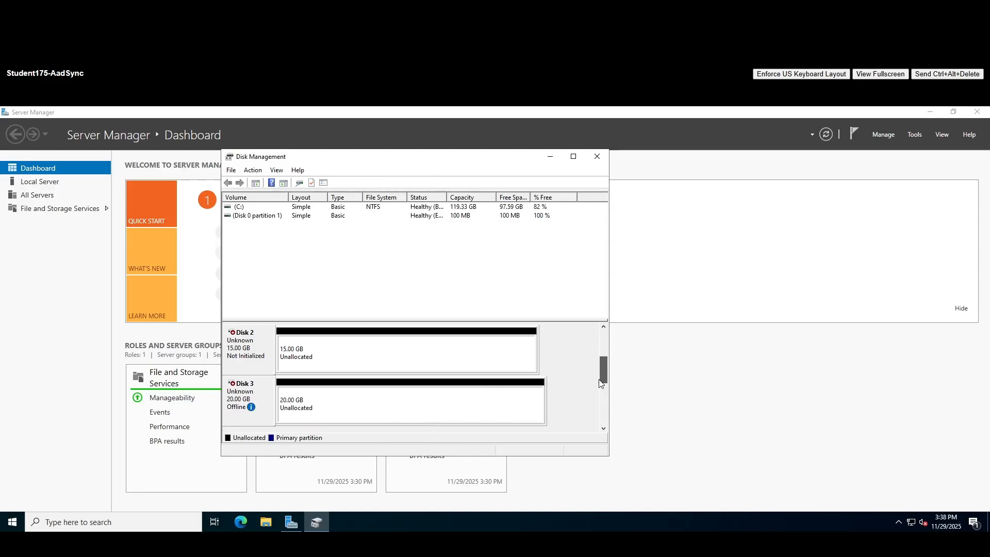
right_click(268, 386)
left_click(327, 390)
scroll(606, 379, "down", 1)
right_click(242, 387)
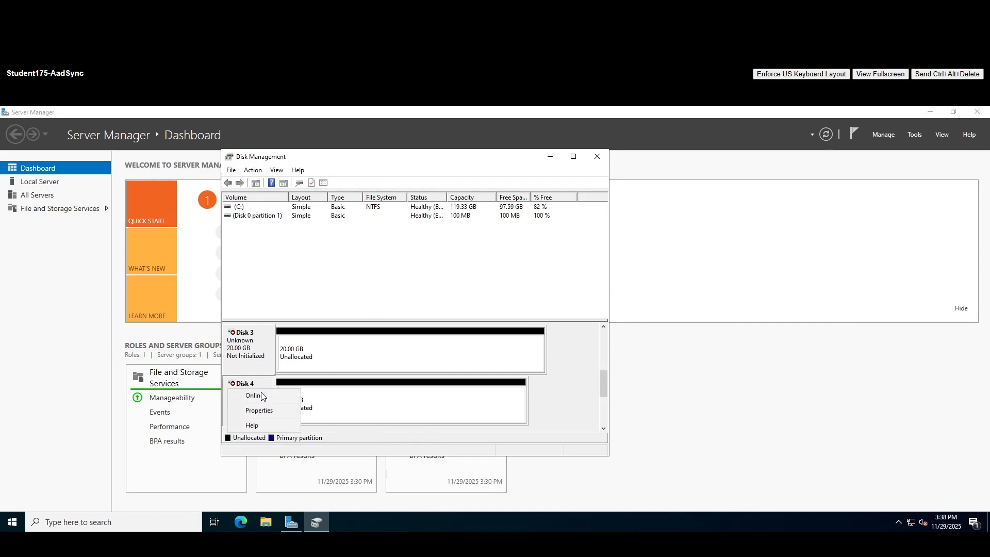
left_click(256, 393)
- Initialize Disks 1 through 4 with the GPT (GUID Partition Table) partition style
left_click_drag(604, 388, 594, 335)
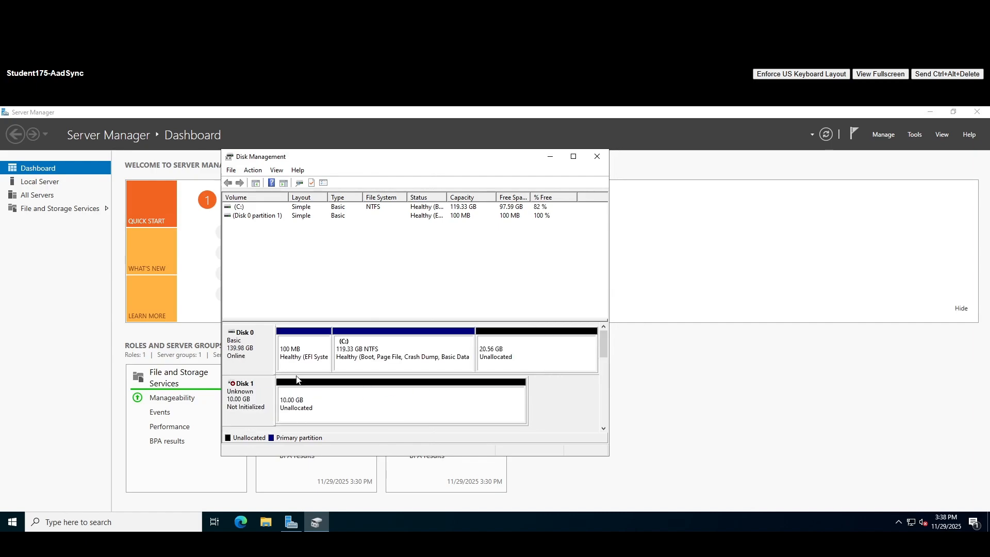
right_click(312, 397)
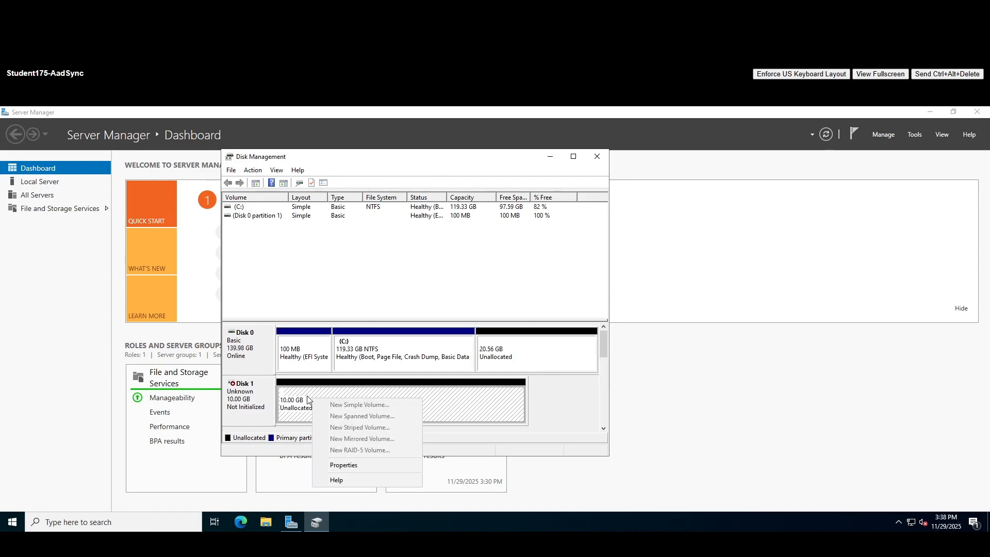
right_click(258, 401)
left_click(302, 406)
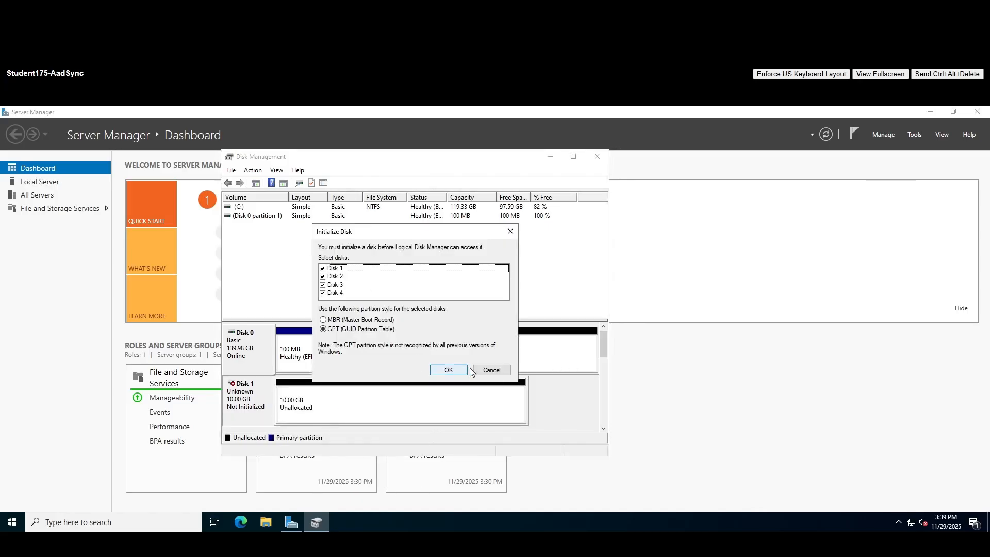
left_click(449, 370)
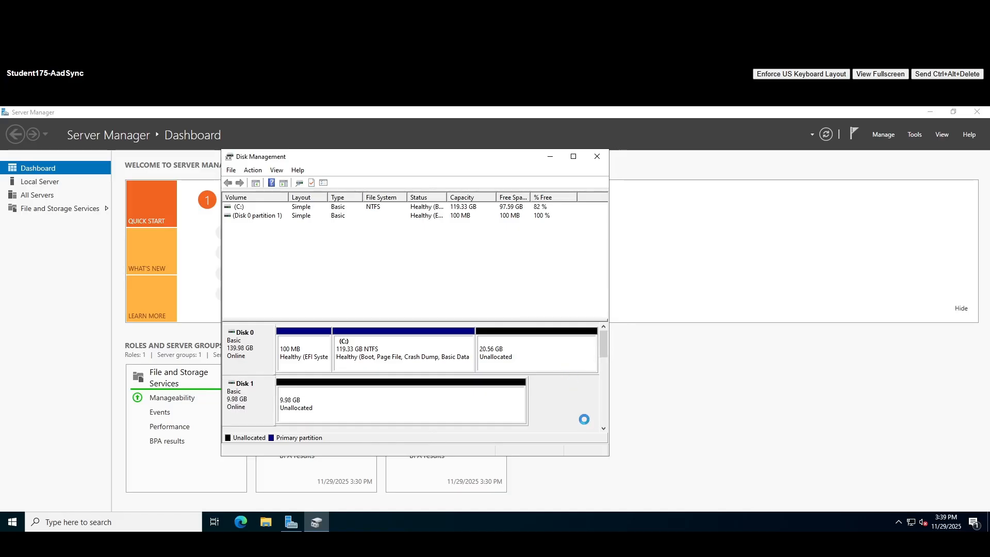
- Start a new RAID-5 volume on Disk 1's unallocated space and proceed to the disk selection
left_click(603, 428)
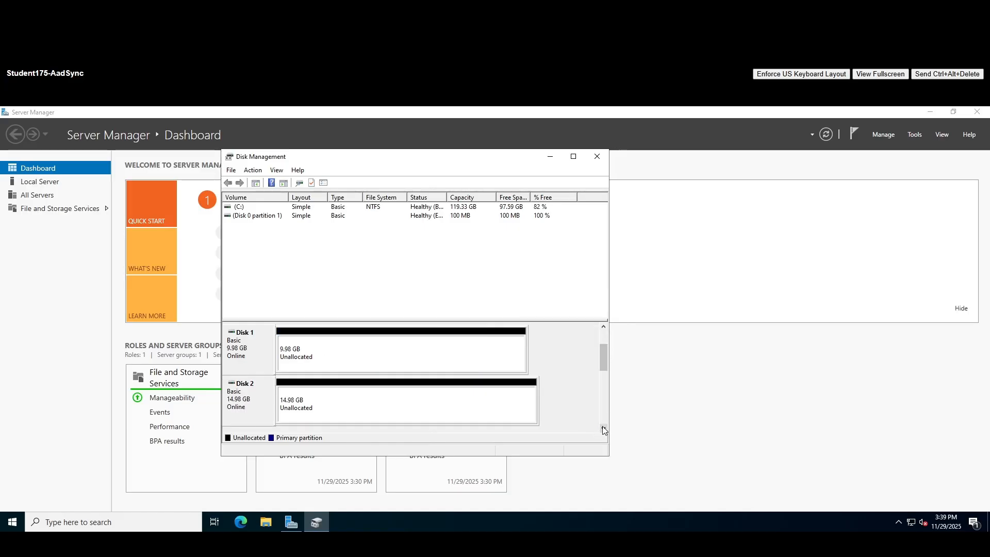
left_click_drag(602, 362, 602, 339)
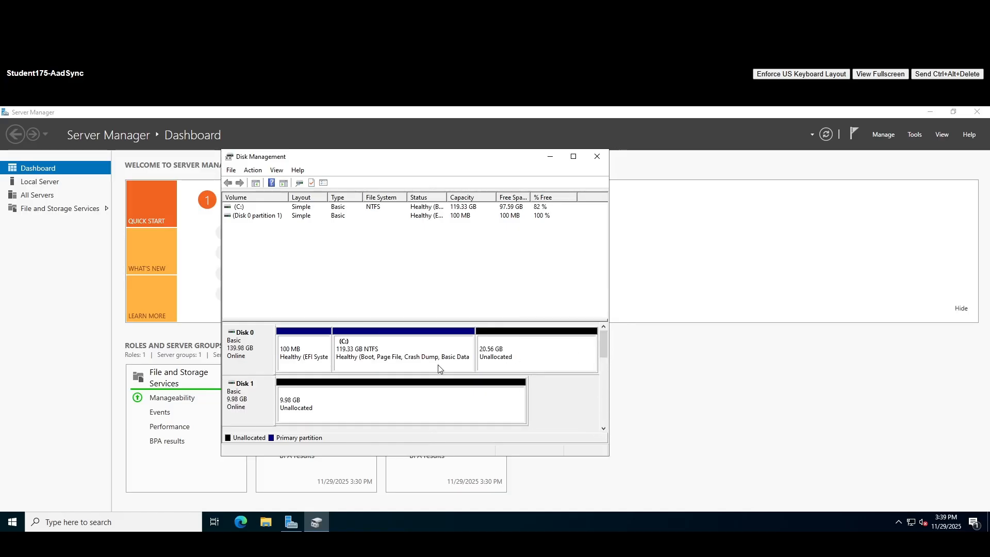
right_click(360, 395)
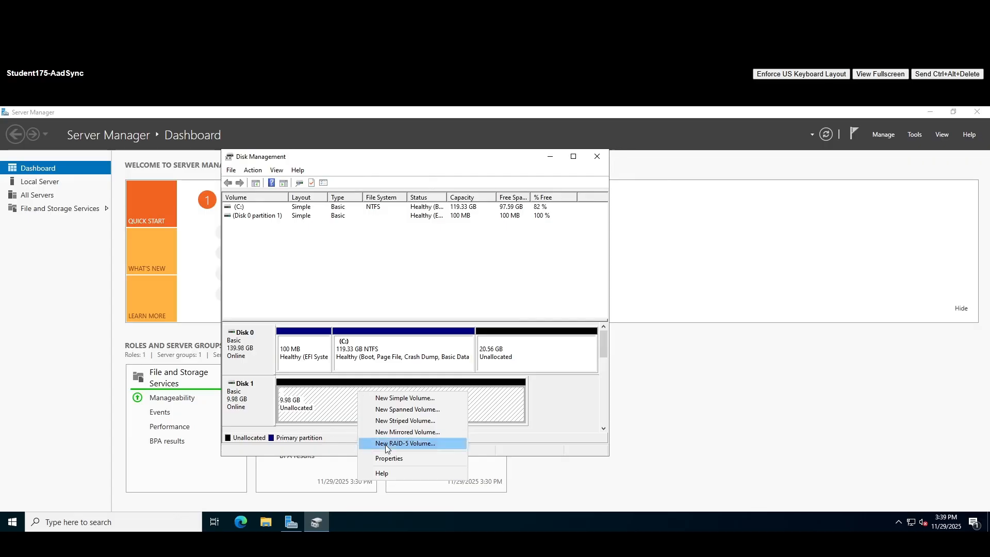
left_click(426, 444)
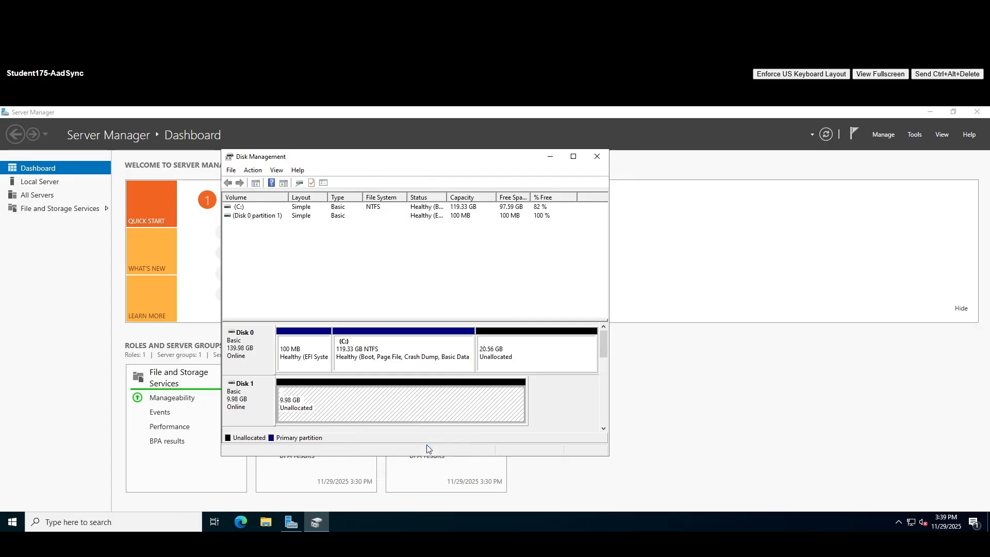
left_click_drag(352, 209, 489, 189)
left_click(603, 385)
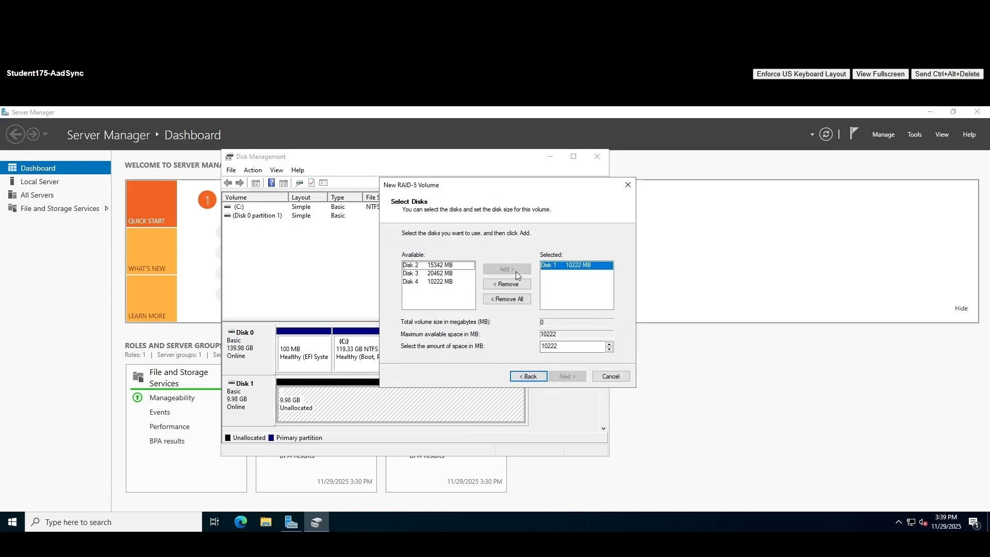
- Add Disk 2 and Disk 4 to the RAID-5 volume alongside Disk 1 and accept the disk selection
left_click(423, 266)
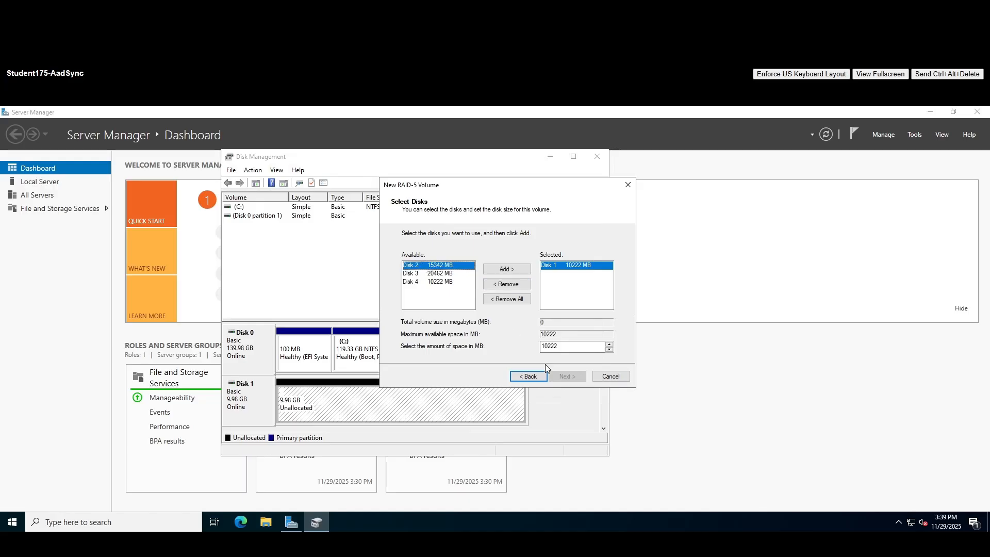
left_click(491, 270)
left_click(433, 274)
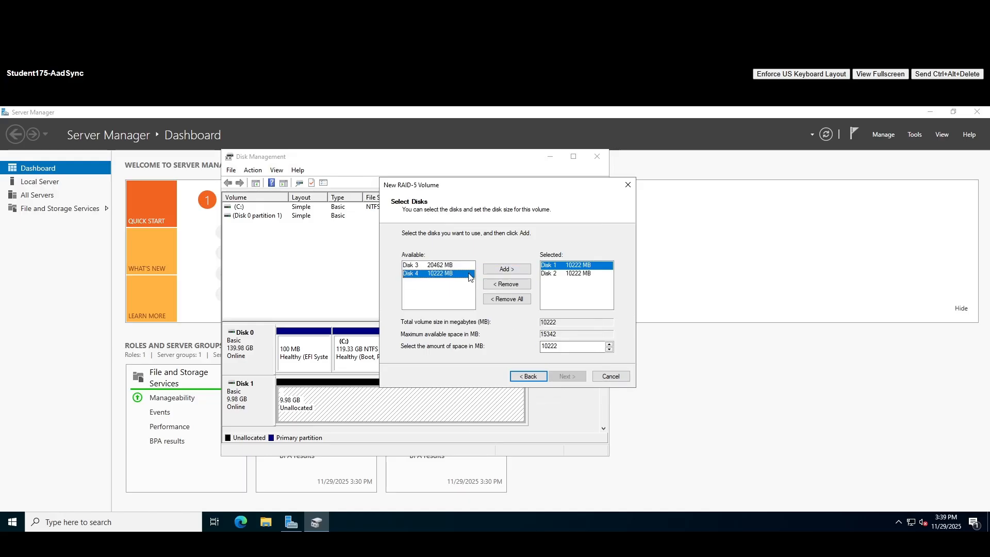
left_click(504, 274)
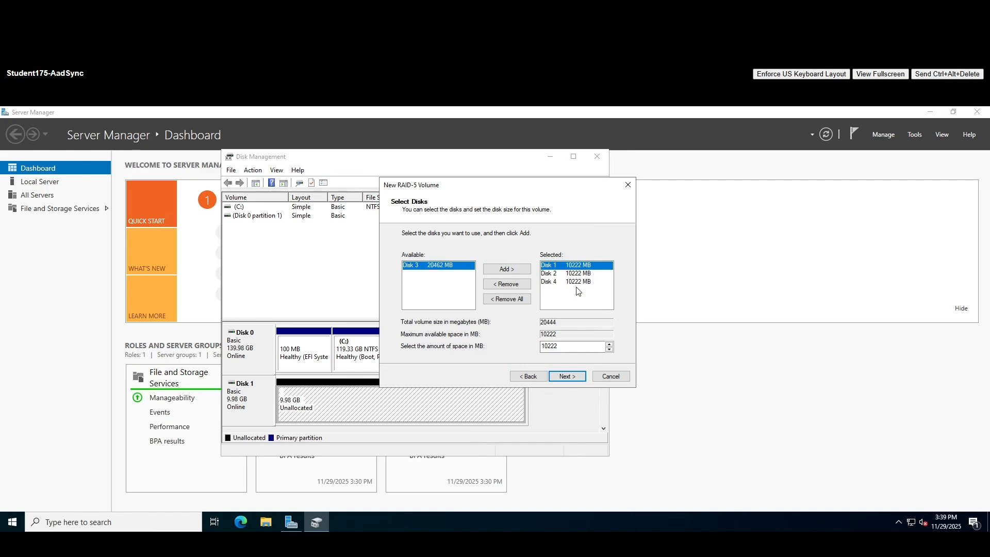
left_click(460, 292)
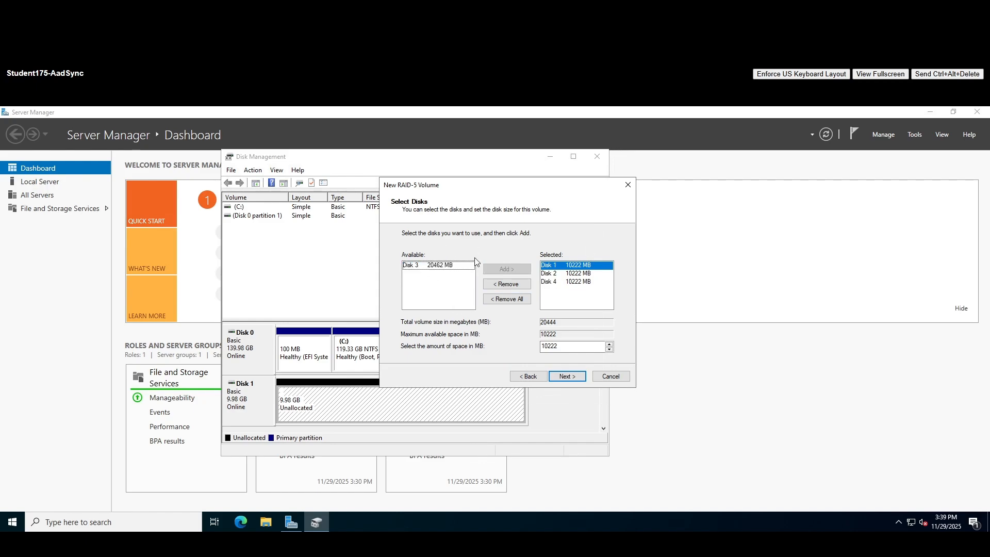
left_click(568, 377)
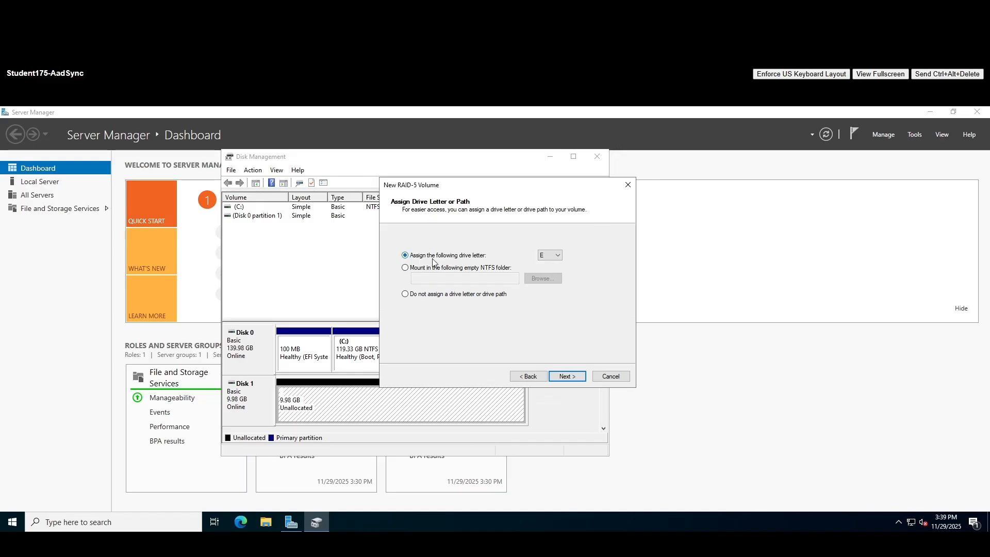
- Assign drive letter E to the RAID-5 volume and continue to its format settings
left_click(554, 256)
left_click(554, 256)
left_click(577, 376)
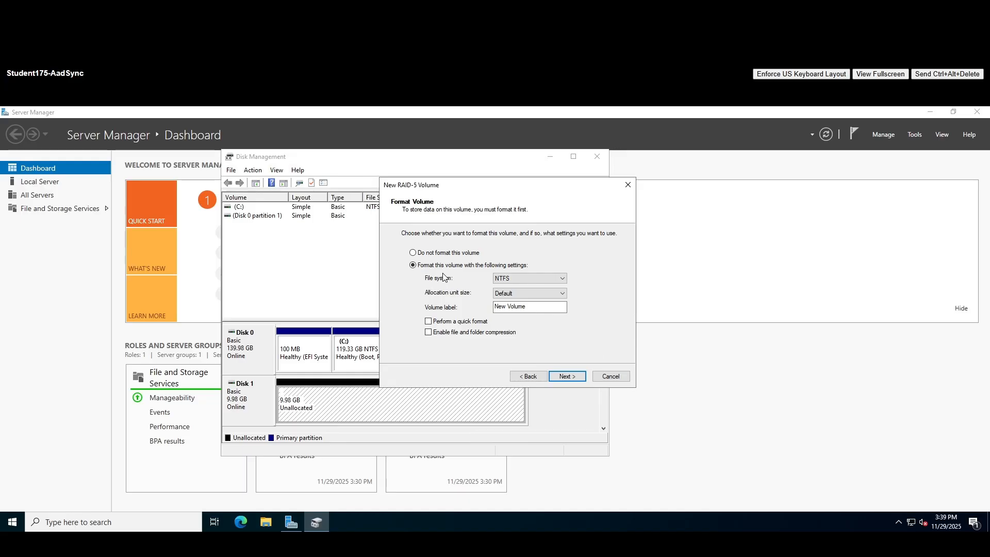
- Label the RAID-5 volume File Storage and enable quick format
left_click_drag(541, 306, 472, 307)
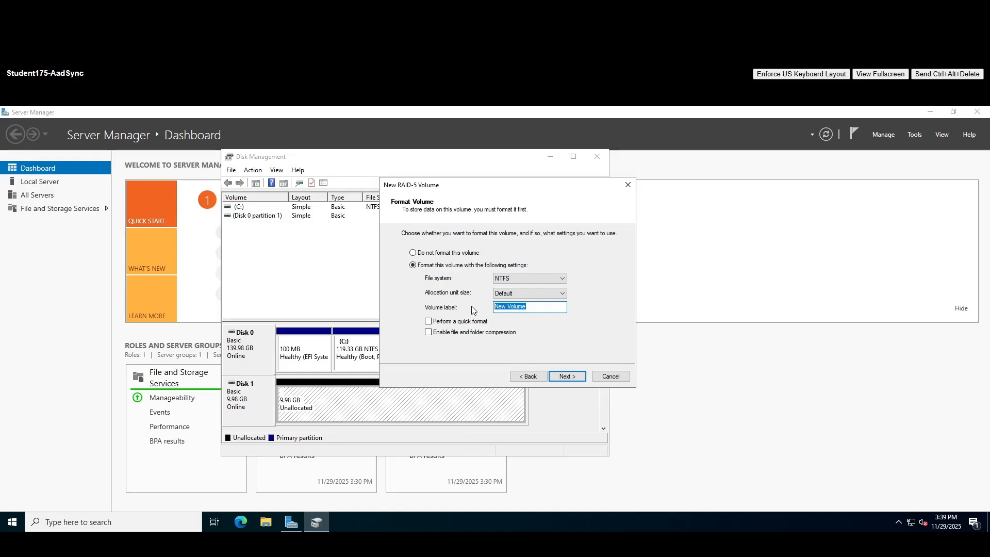
type("File Storage")
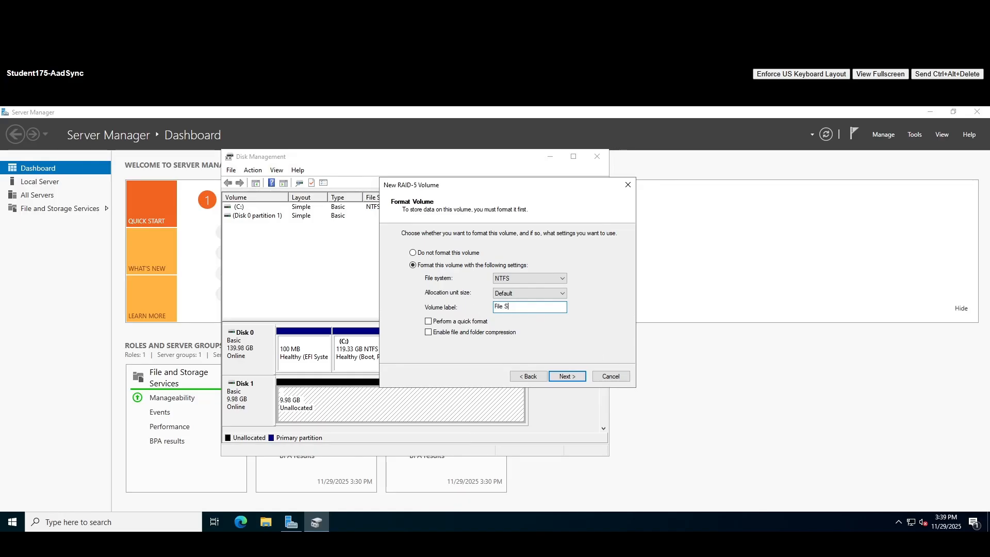
left_click(428, 321)
- Change the volume label to Storage and complete the RAID-5 volume creation, accepting the confirmation
key("shift+Tab")
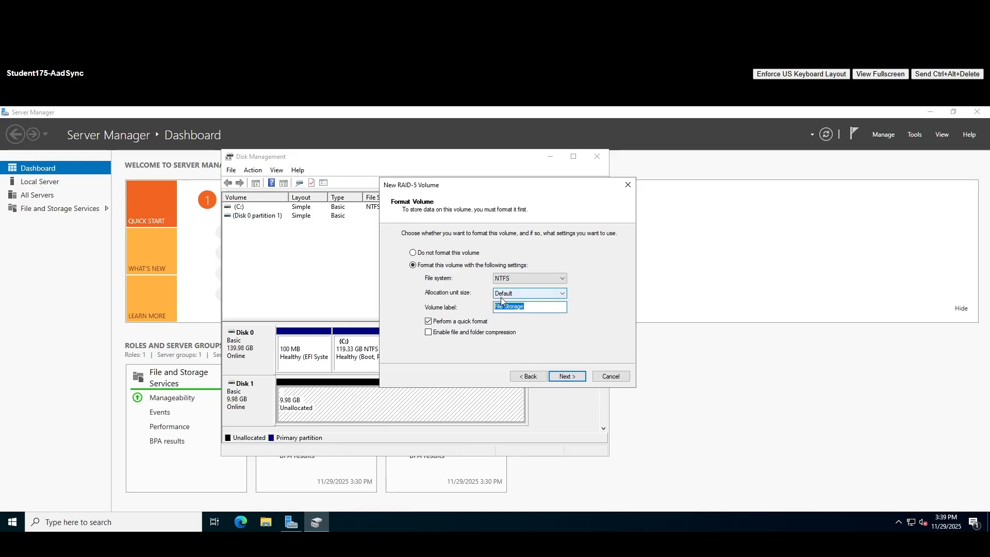
type("S")
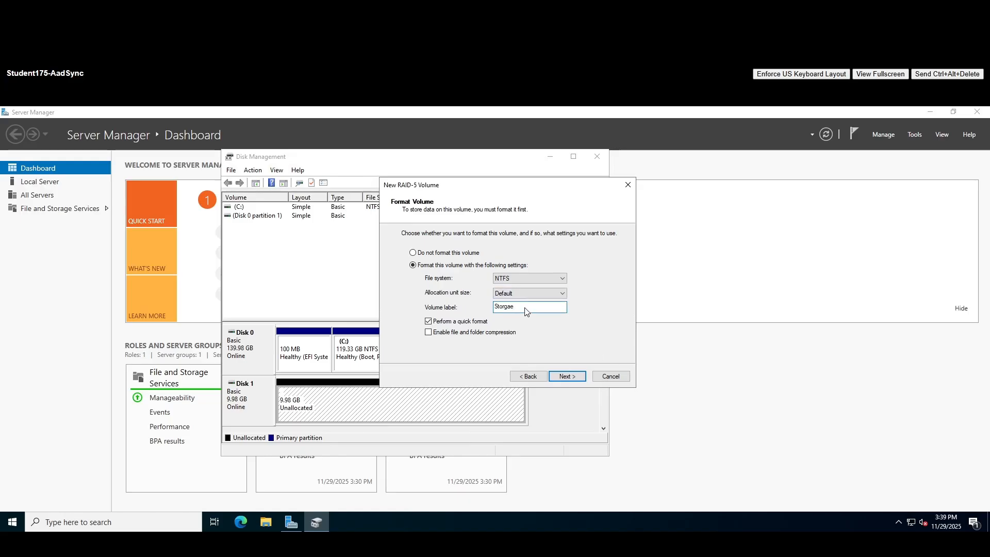
key("ctrl+a")
type("S")
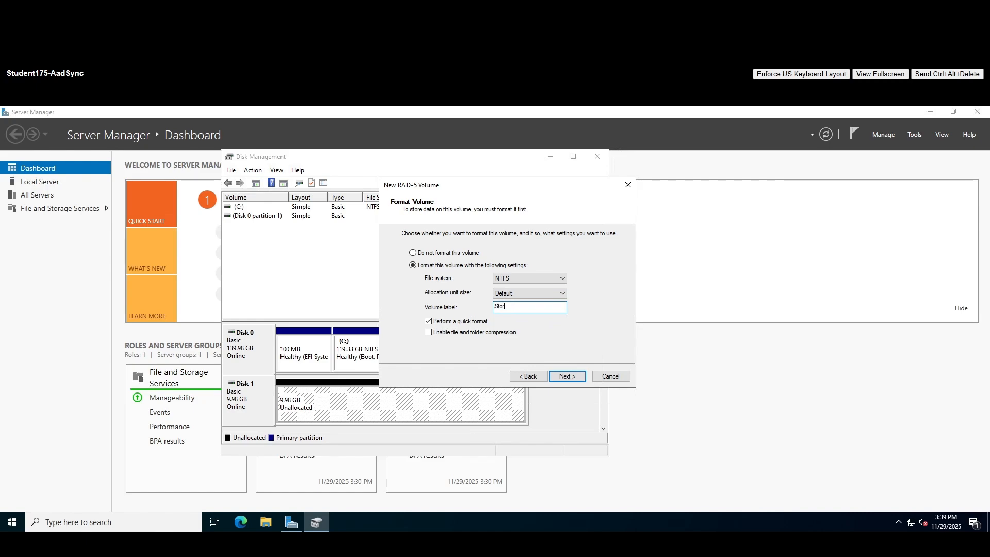
left_click(569, 380)
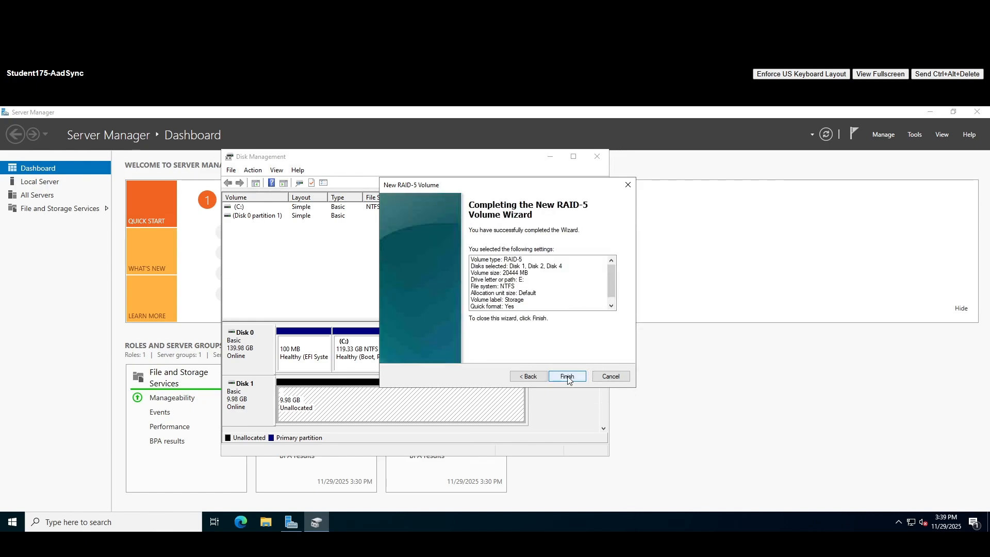
left_click(567, 377)
left_click(536, 359)
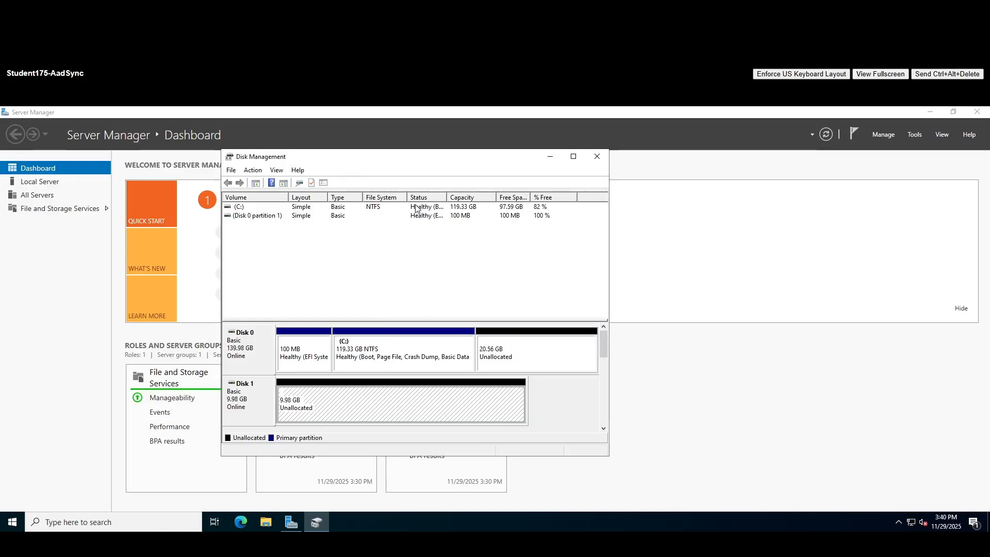
- Switch to File Explorer and open the Storage (E:) drive from This PC
left_click(266, 522)
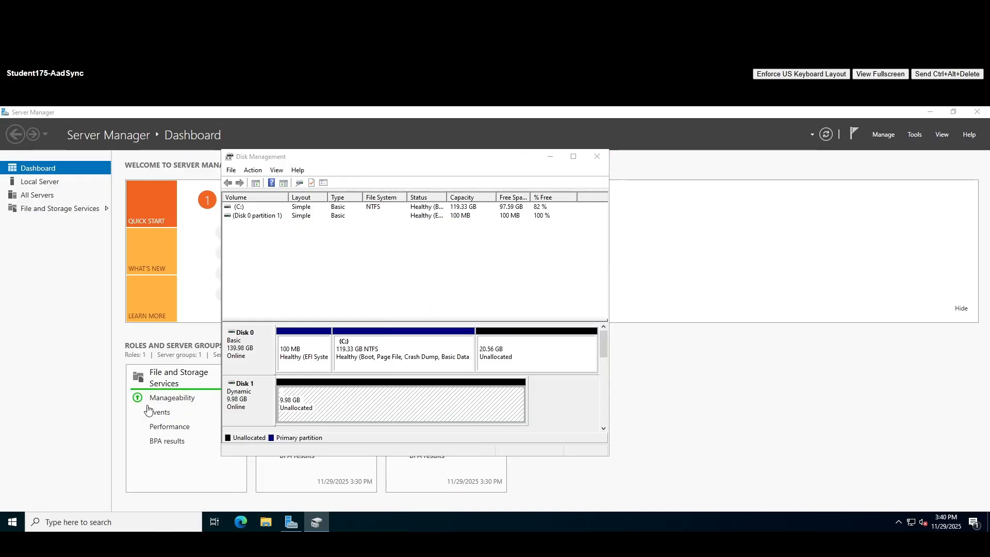
left_click(253, 291)
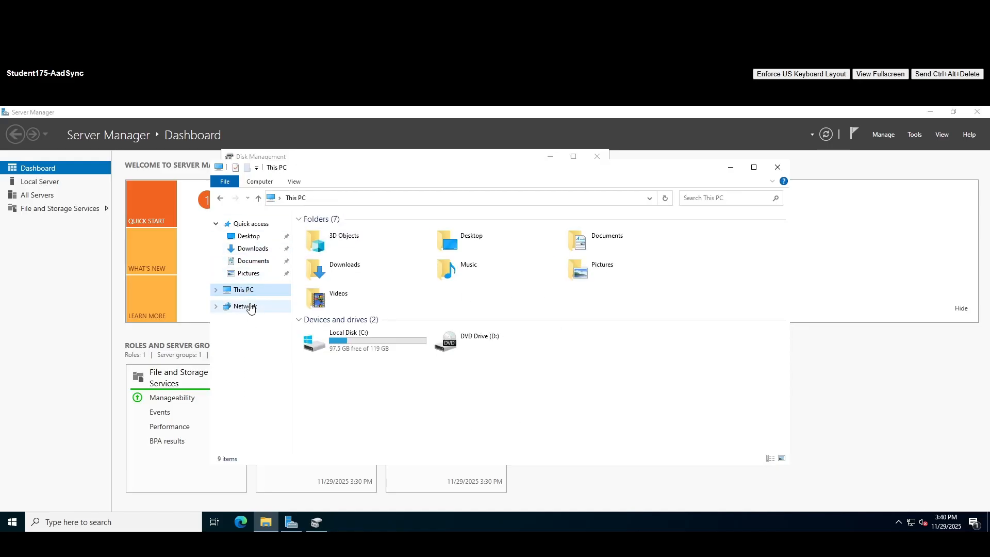
left_click(243, 308)
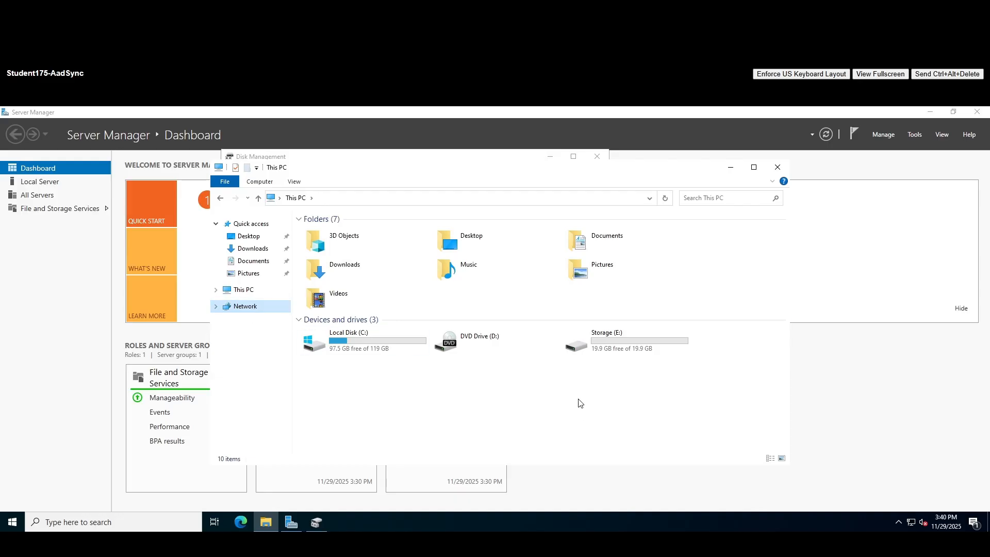
left_click(243, 289)
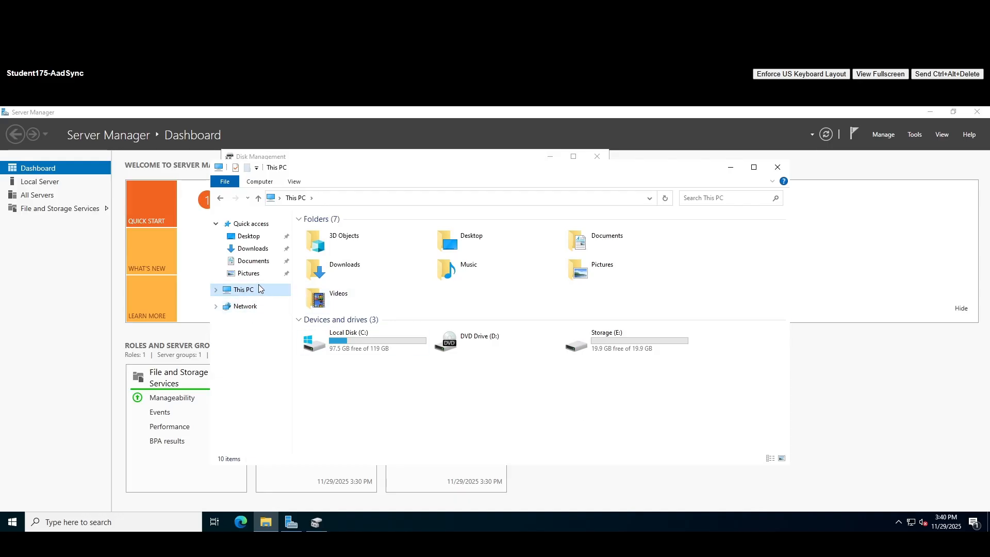
left_click(574, 399)
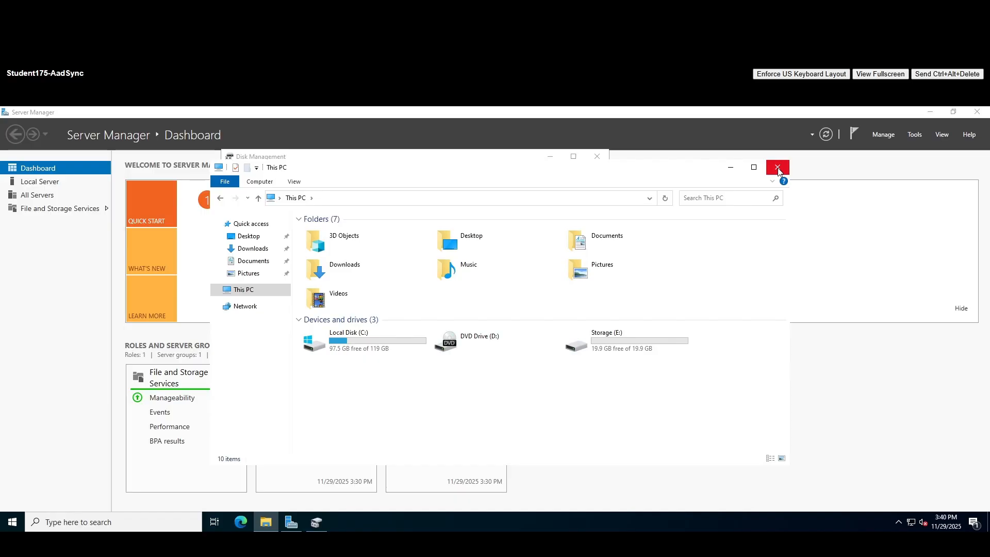
left_click(629, 339)
double_click(629, 339)
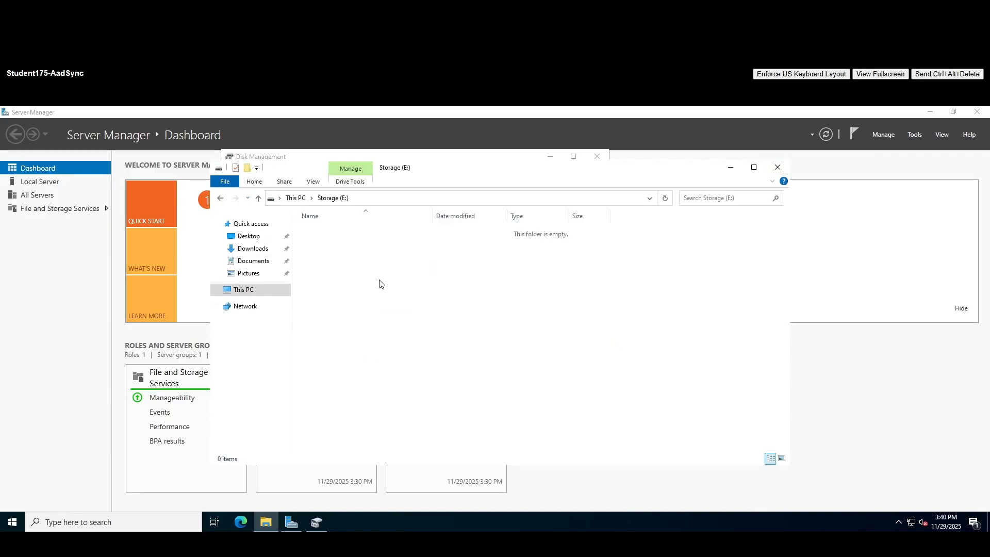
- Create a folder named Public in the root of the Storage (E:) drive
right_click(367, 250)
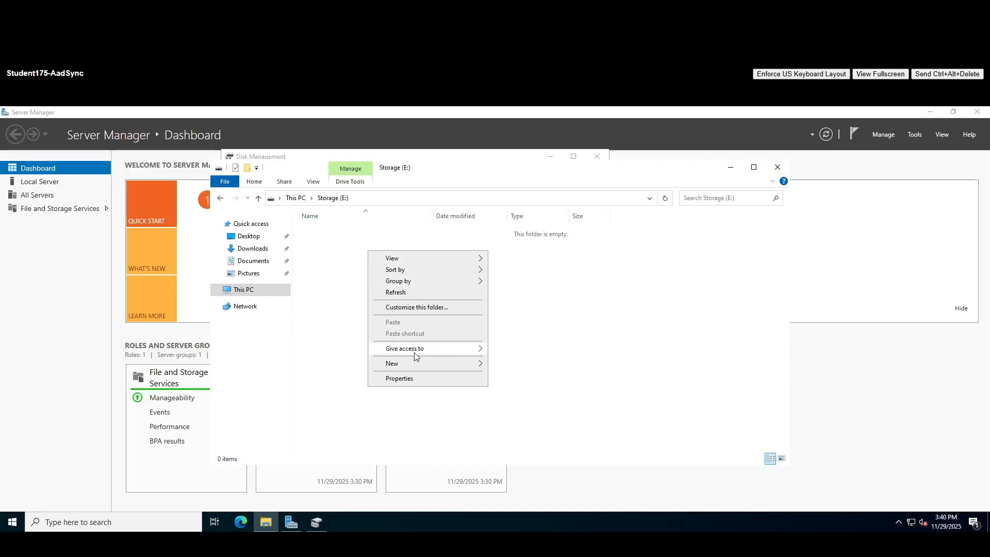
mouse_move(408, 365)
left_click(526, 365)
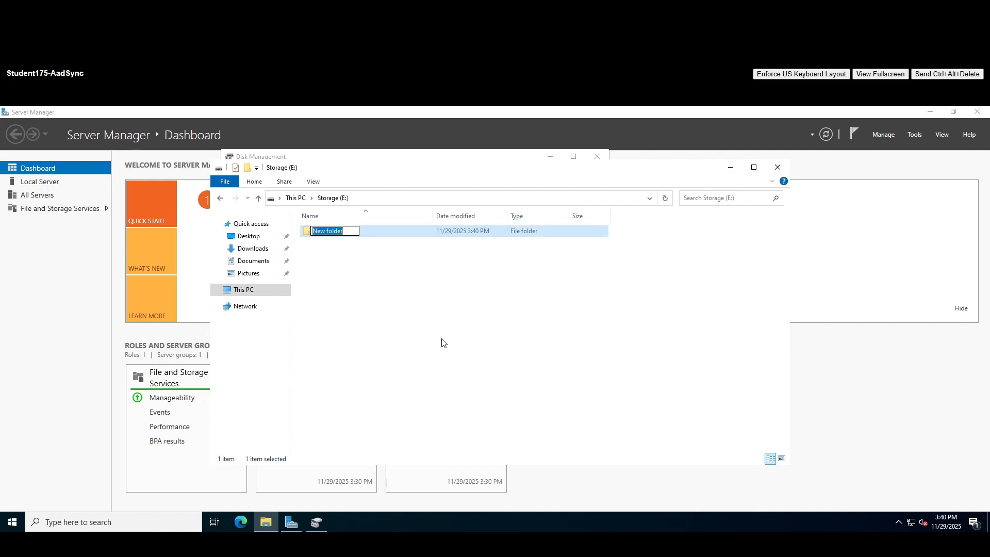
type("Public")
left_click(456, 338)
- Create a folder named Private alongside Public on the Storage (E:) drive
right_click(326, 254)
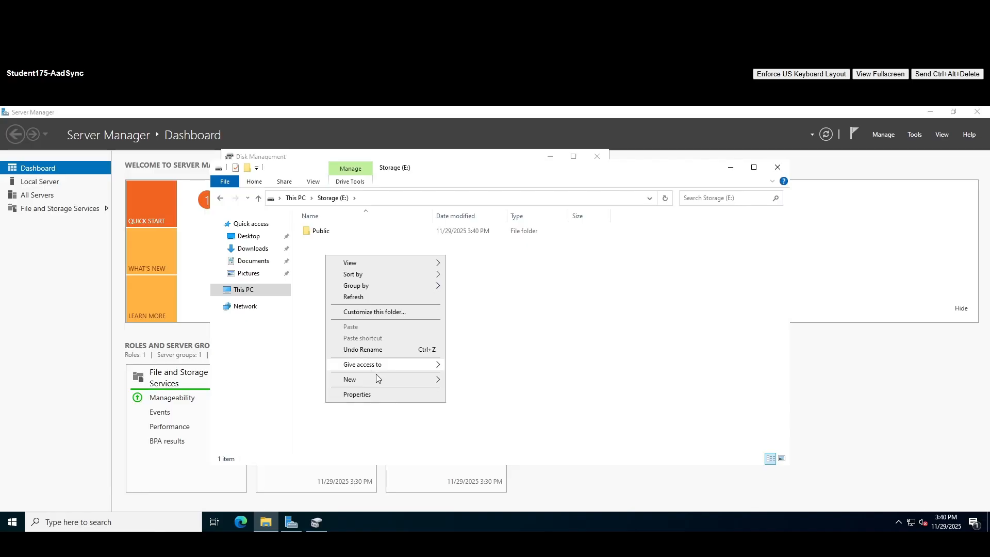
mouse_move(390, 382)
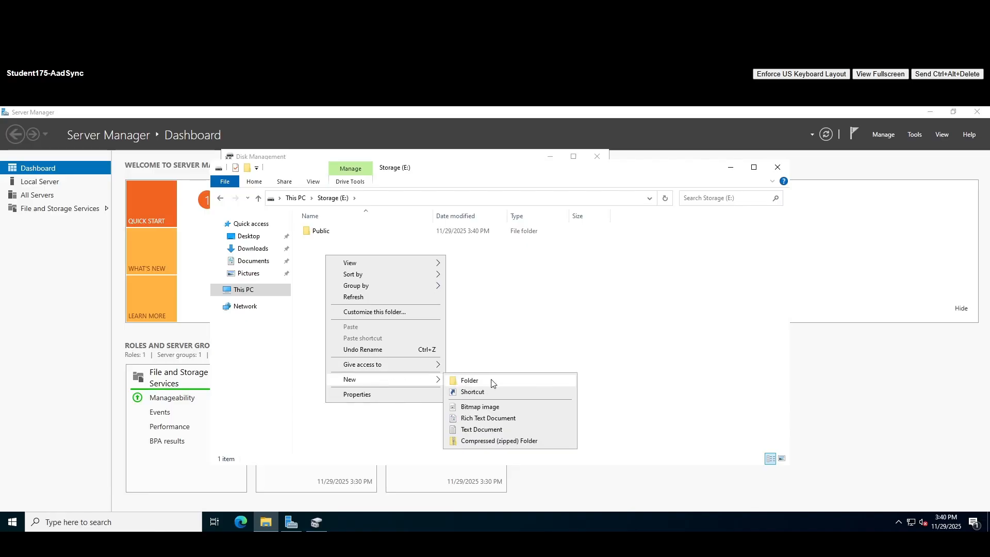
left_click(492, 384)
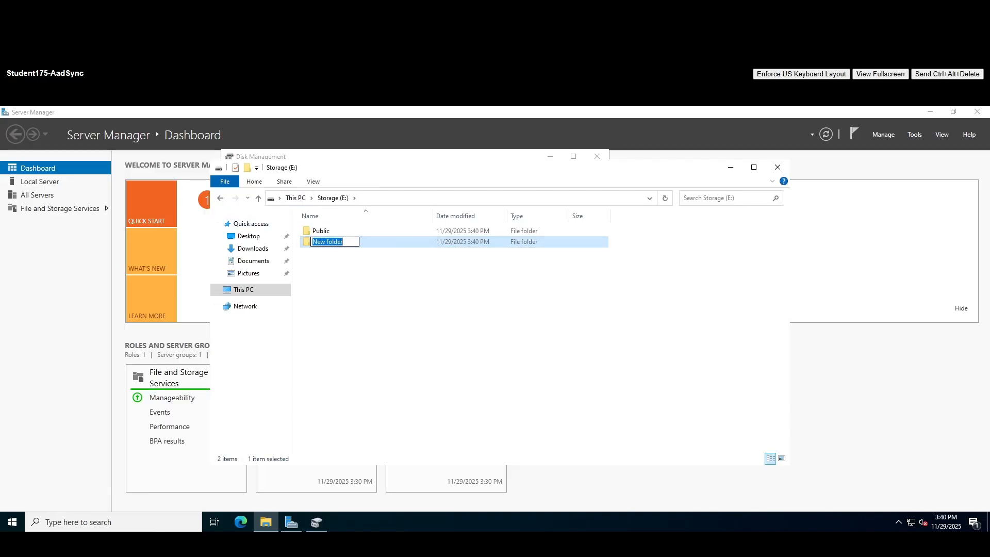
type("Private")
left_click(350, 295)
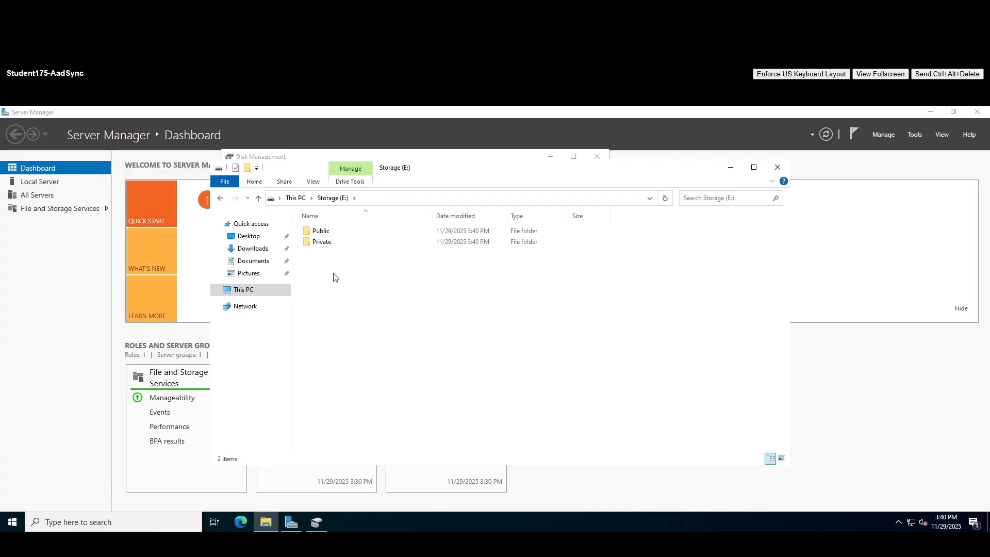
- Create a third folder named Department in the root of the Storage (E:) drive
right_click(331, 266)
mouse_move(448, 393)
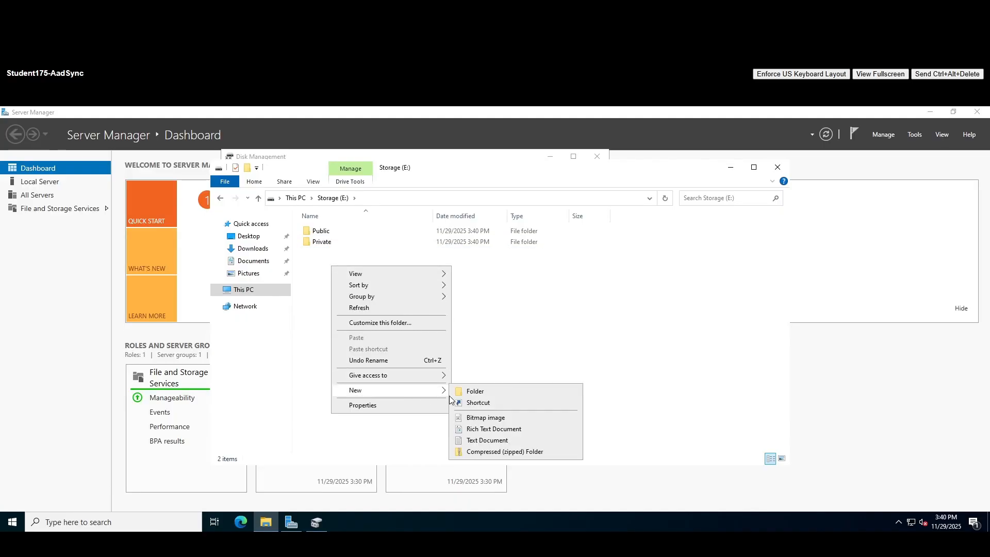
left_click(479, 393)
type("Depa")
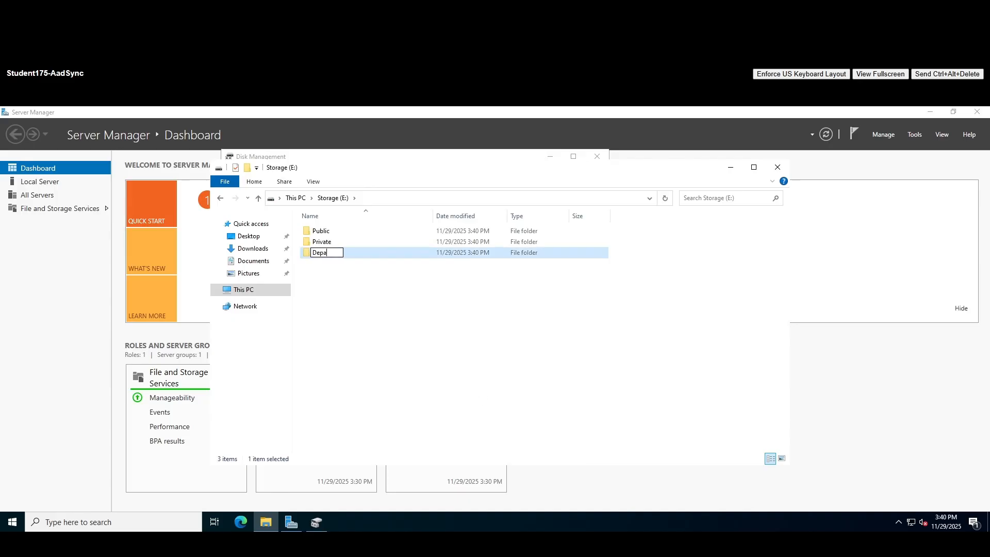
type("rtment")
key("Return")
left_click(335, 279)
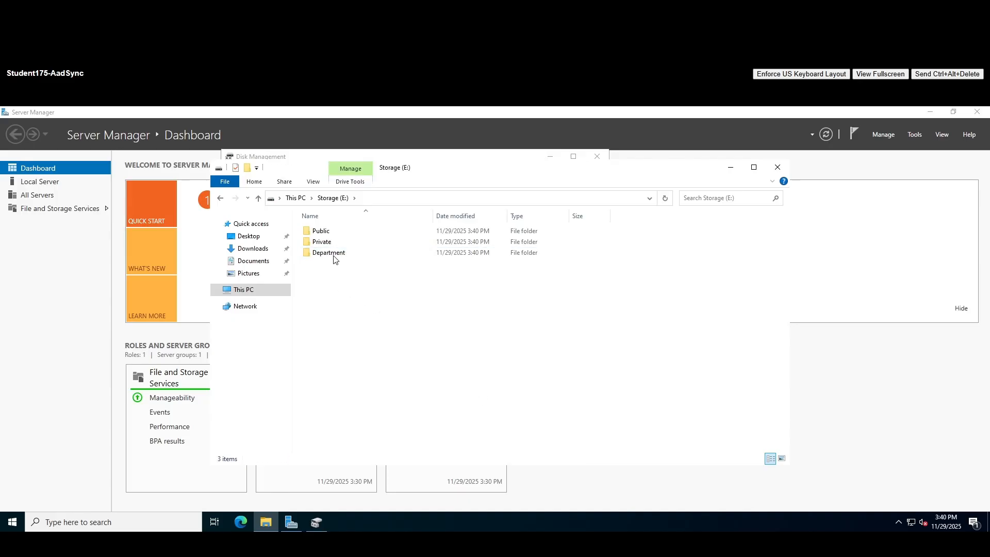
- Open the Department folder and create a subfolder named IT in it
double_click(333, 258)
right_click(338, 242)
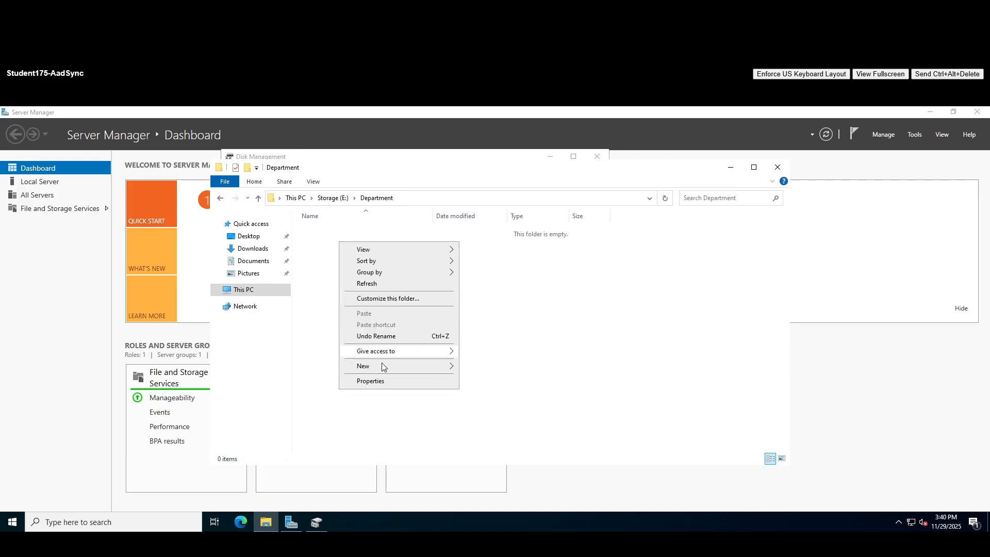
mouse_move(389, 367)
left_click(484, 369)
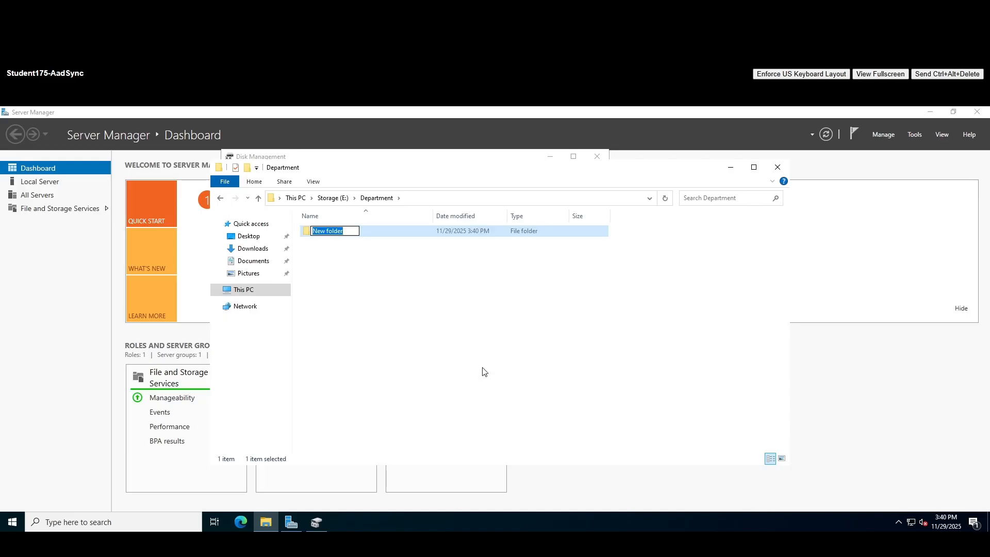
type("IT")
key("Return")
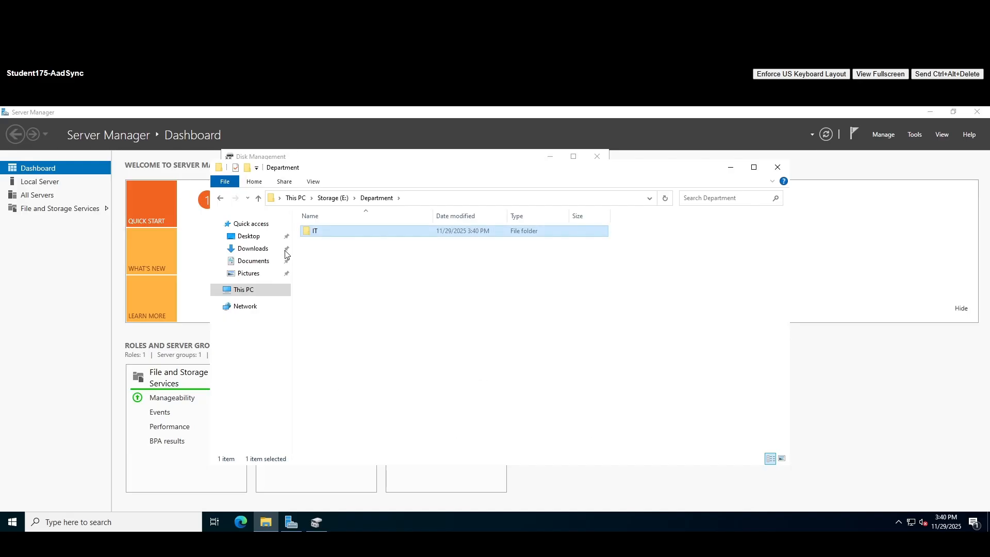
- Create a subfolder named HR inside the Department folder
right_click(314, 247)
mouse_move(400, 371)
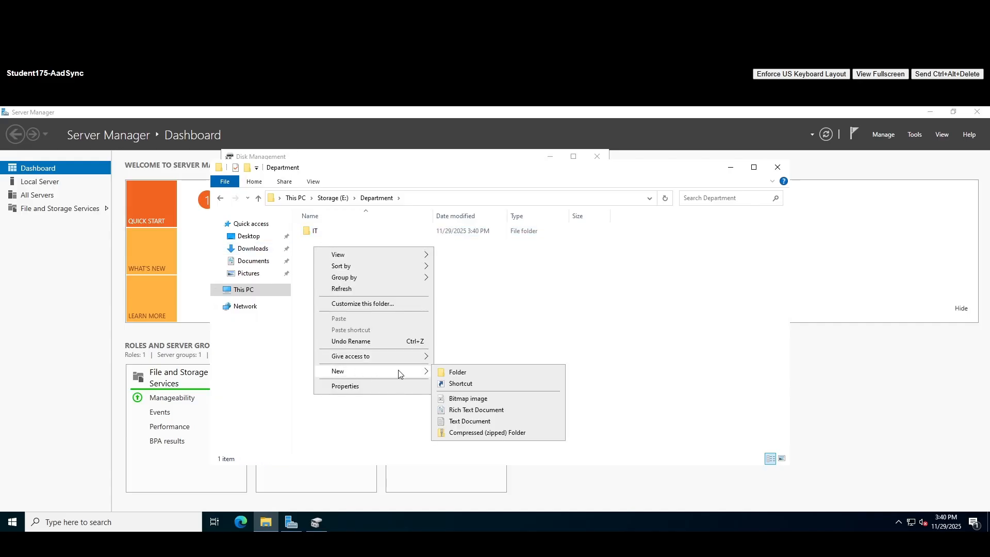
left_click(453, 373)
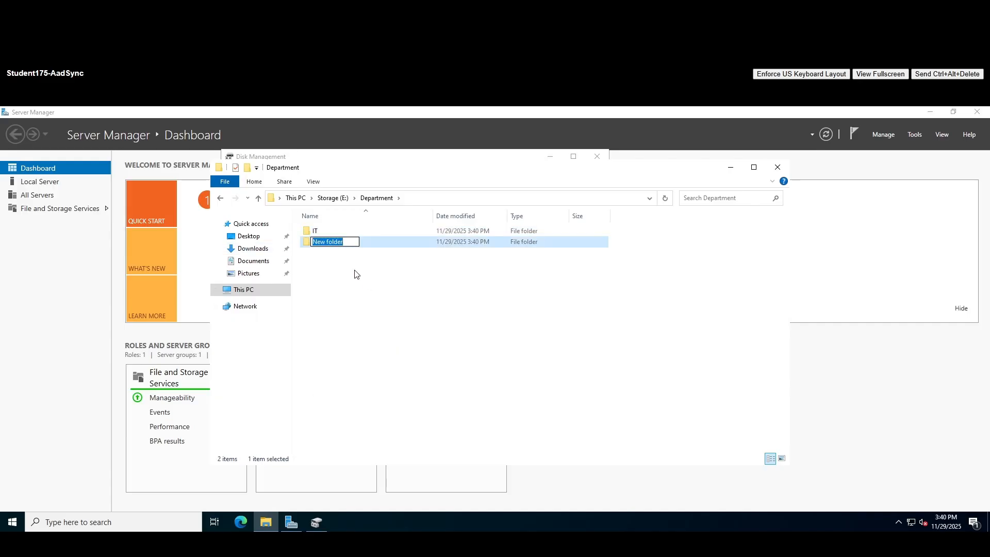
type("HR")
key("Return")
left_click(355, 273)
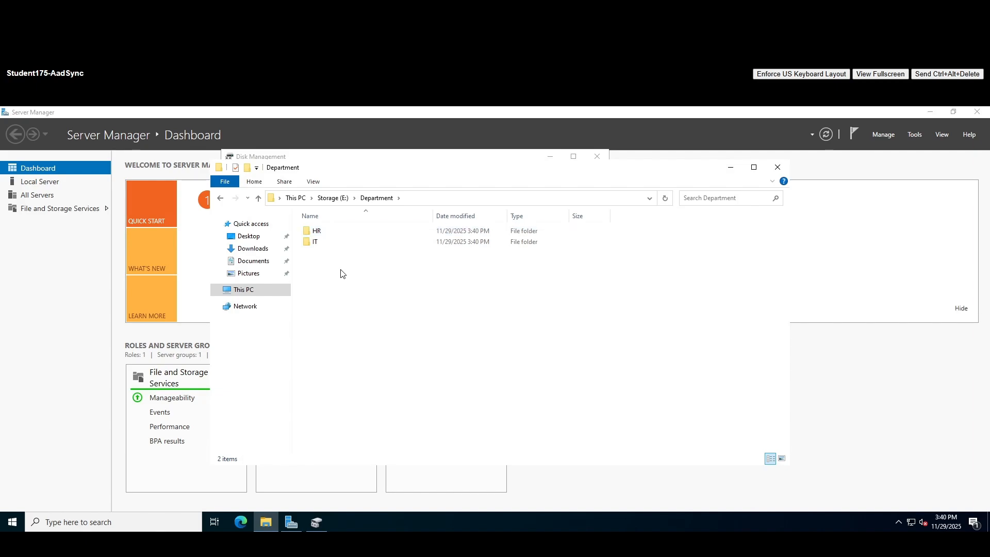
- Create a subfolder named Finance inside the Department folder
right_click(341, 269)
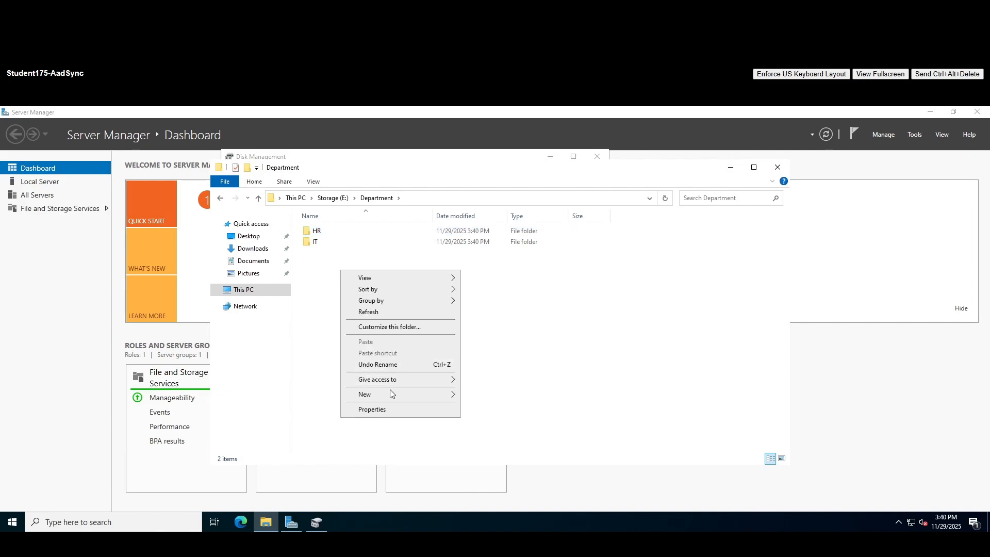
mouse_move(453, 394)
left_click(485, 395)
type("F")
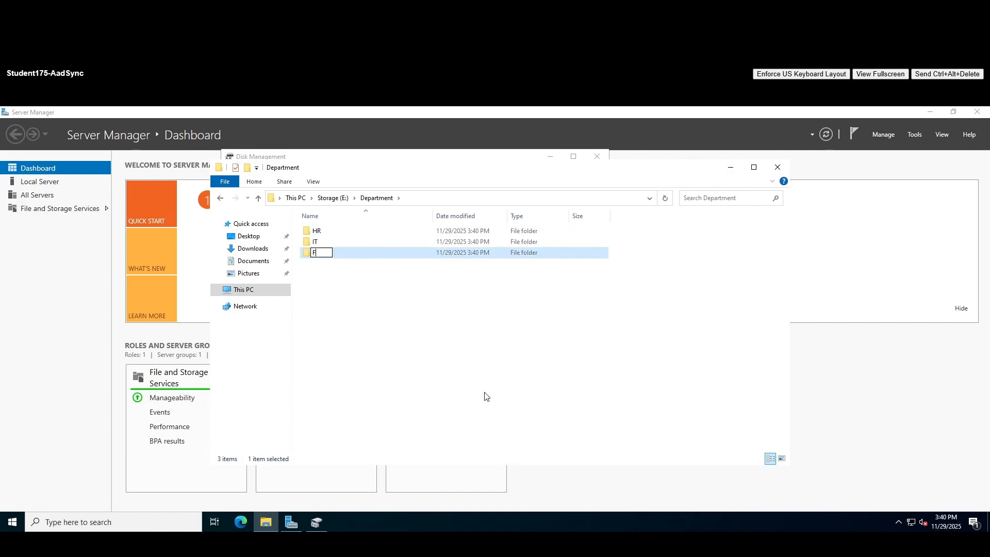
type("inacne")
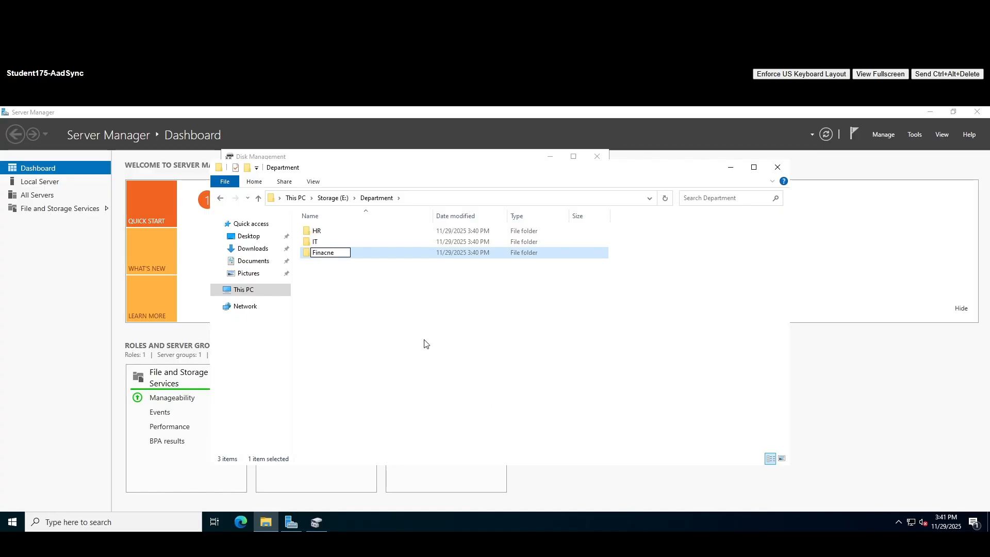
key("BackSpace")
key("BackSpace")
key("BackSpace")
type("nce4")
key("BackSpace")
key("Return")
left_click(361, 318)
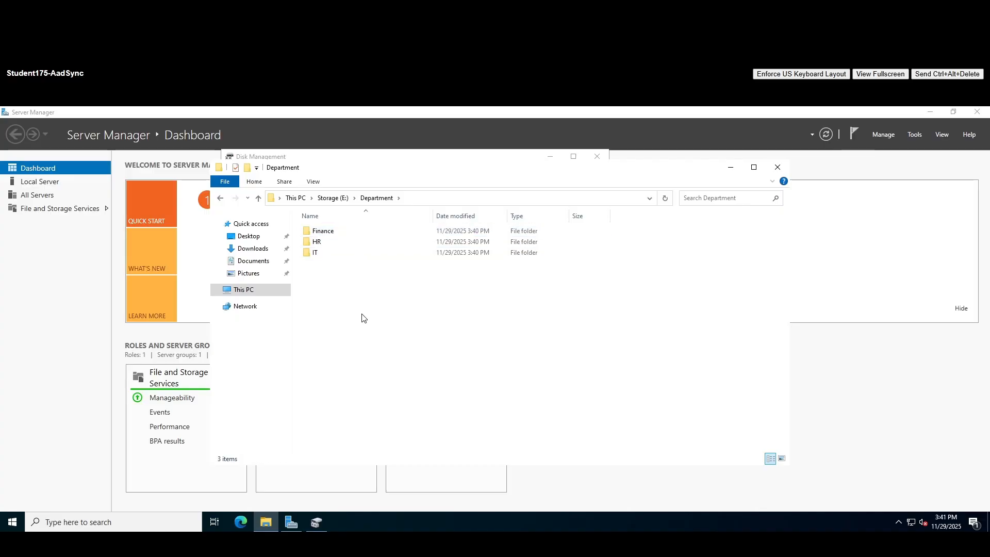
- Return to the root of the Storage (E:) drive and open the specific-people sharing settings of the Public folder
left_click(333, 198)
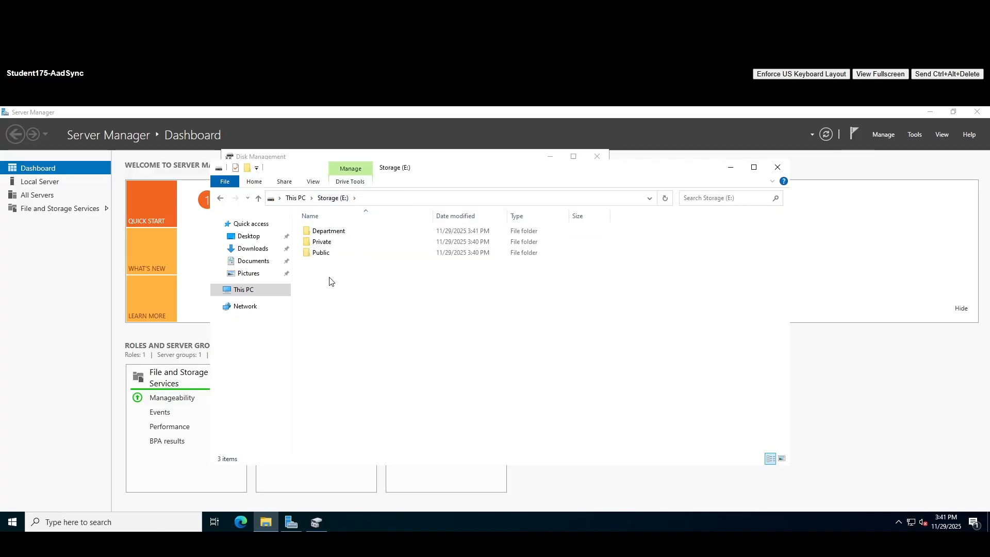
left_click_drag(465, 172, 468, 182)
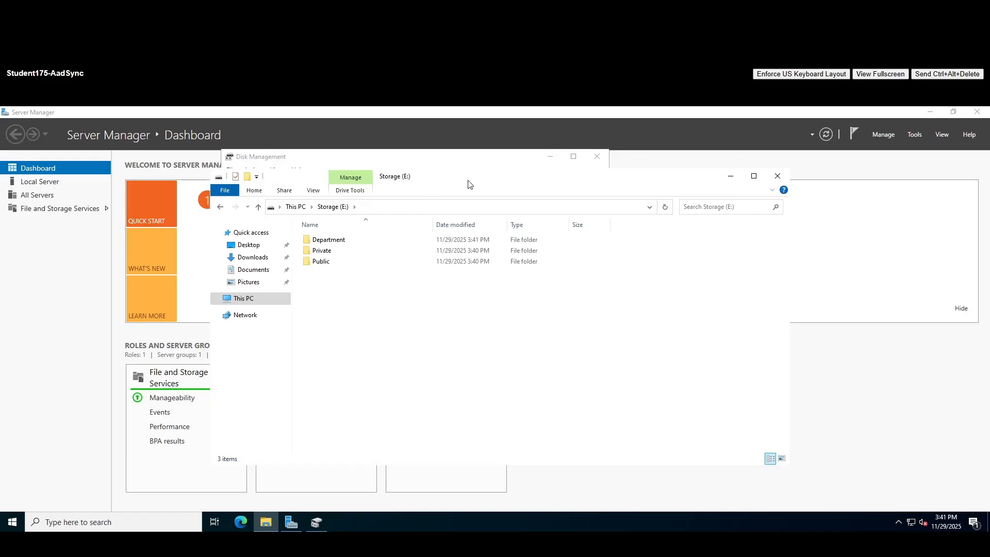
right_click(329, 262)
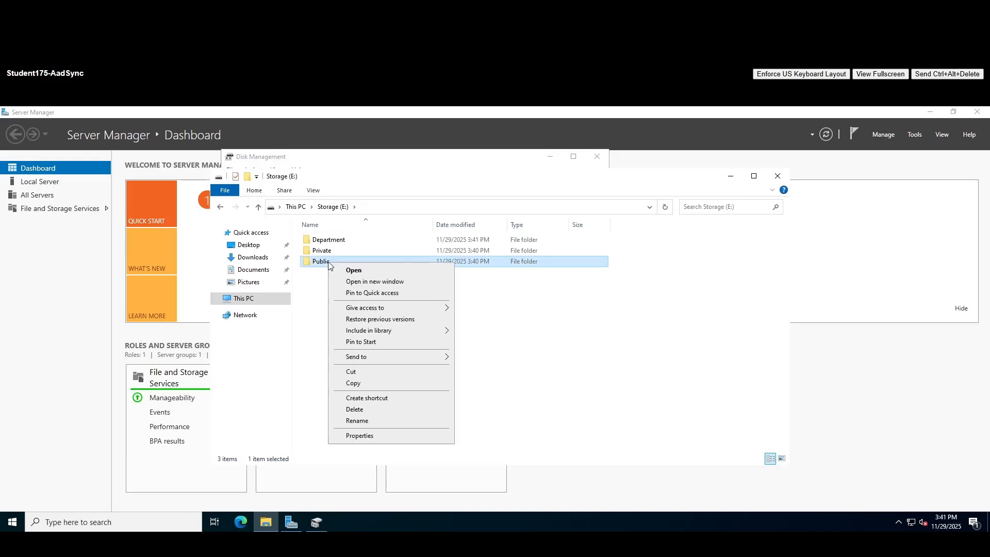
mouse_move(398, 309)
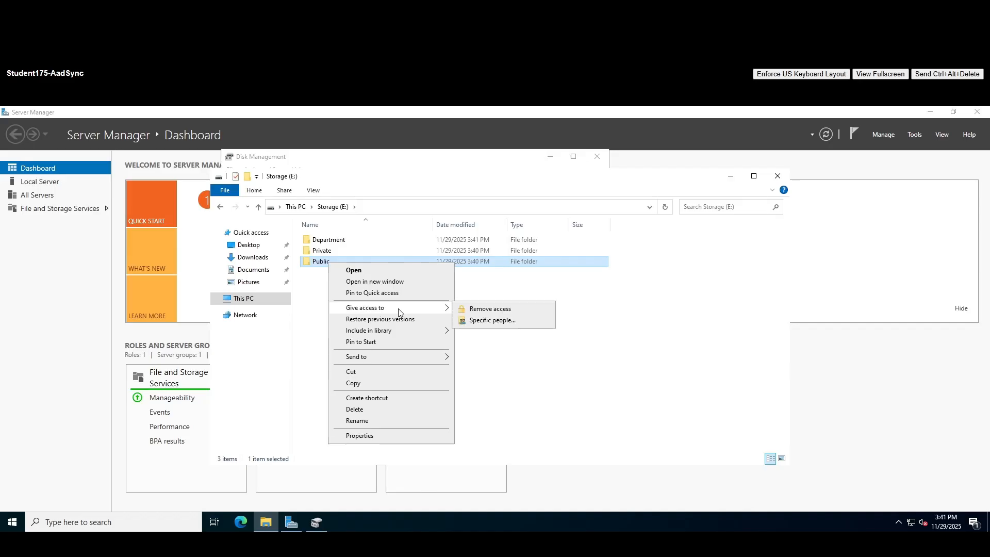
left_click(493, 321)
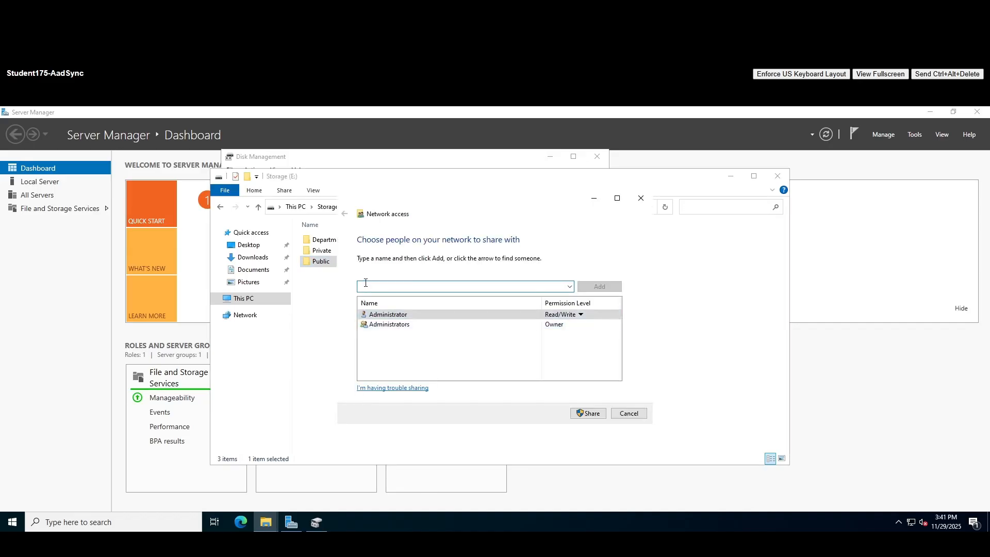
- Add the domain users group to the people the Public folder is shared with
type("domian us")
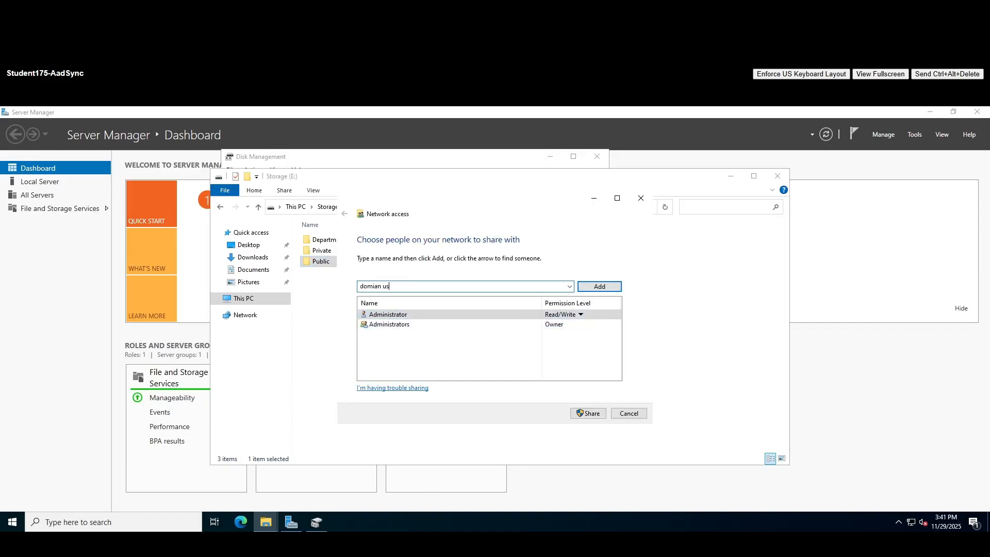
key("BackSpace")
key("BackSpace")
key("BackSpace")
key("BackSpace")
key("BackSpace")
type("ain")
left_click(598, 286)
- Give domain users Read/Write permission on the Public folder and share it on the network
left_click(563, 334)
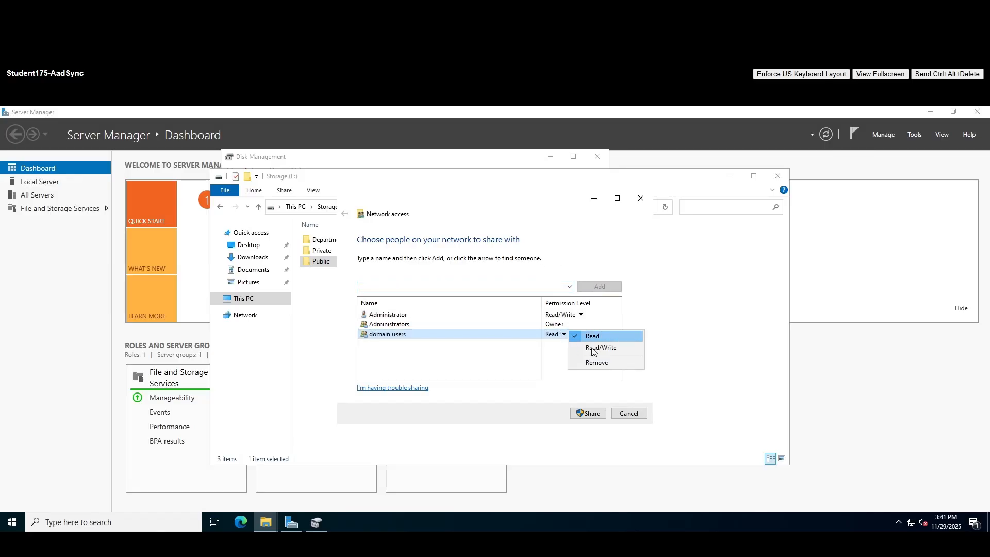
left_click(593, 345)
left_click(588, 413)
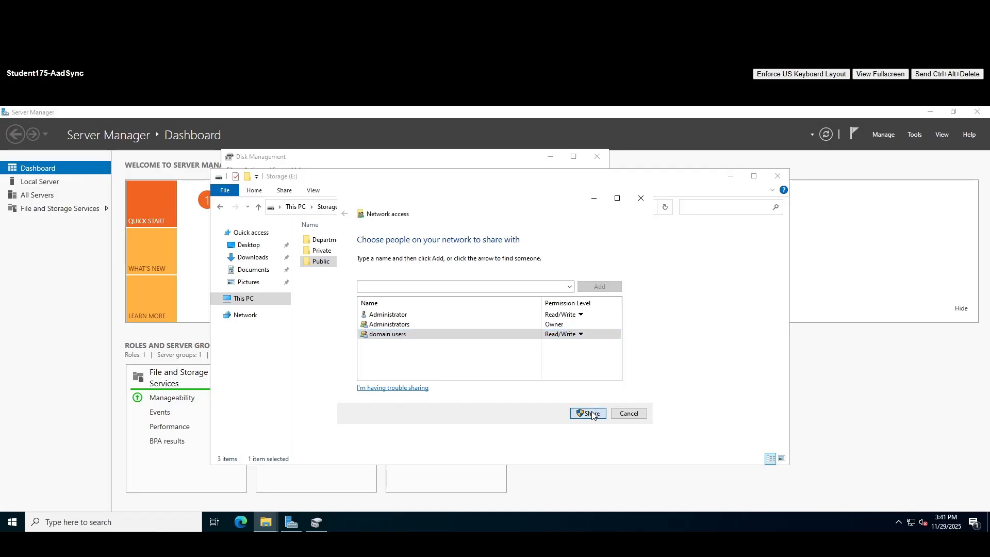
left_click(405, 311)
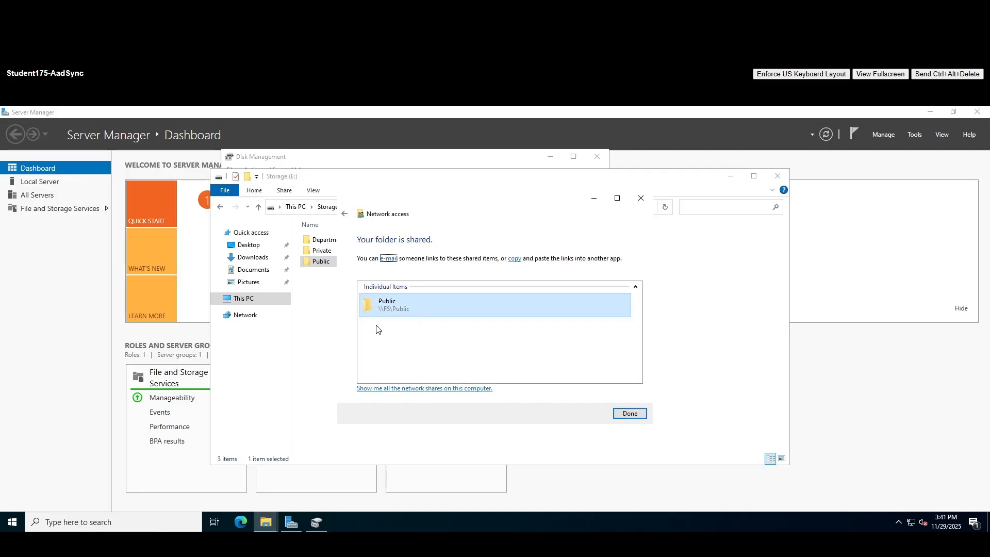
left_click(629, 413)
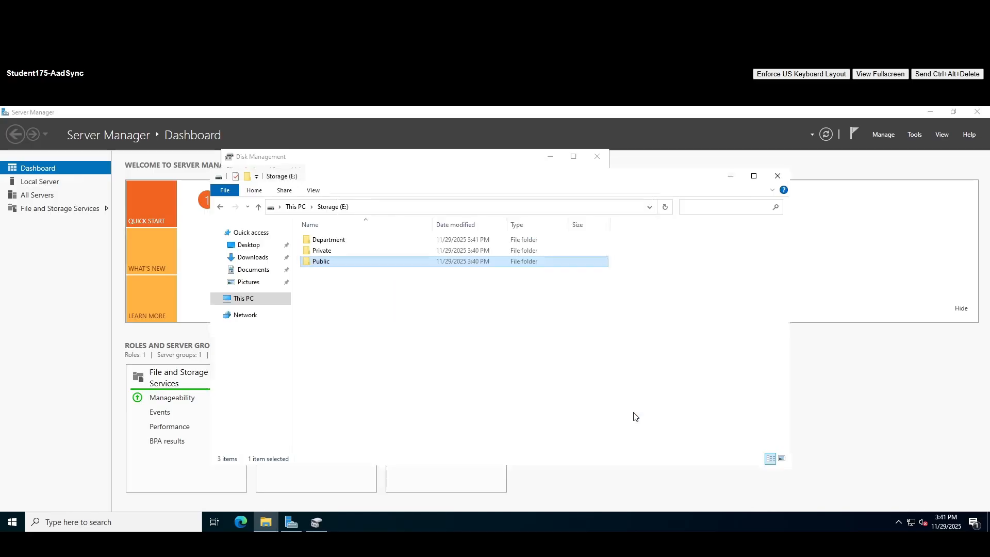
- Share the Private folder on the network with domain users at Read/Write permission
right_click(328, 254)
mouse_move(409, 301)
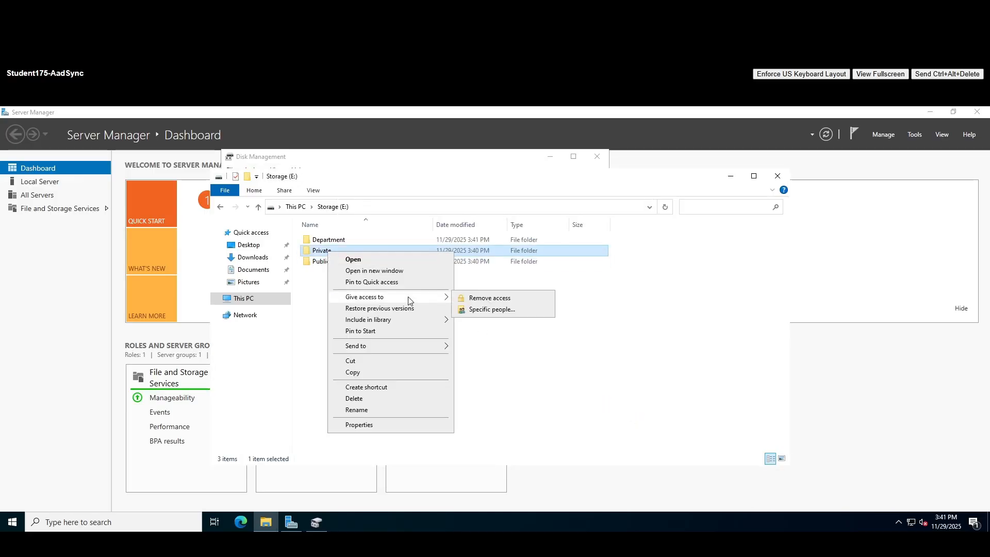
left_click(492, 310)
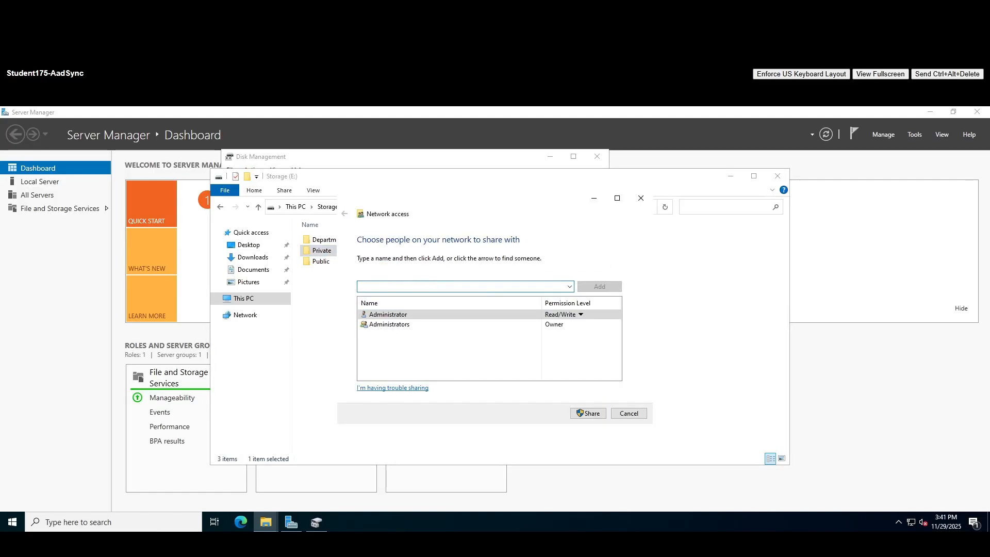
type("domain users")
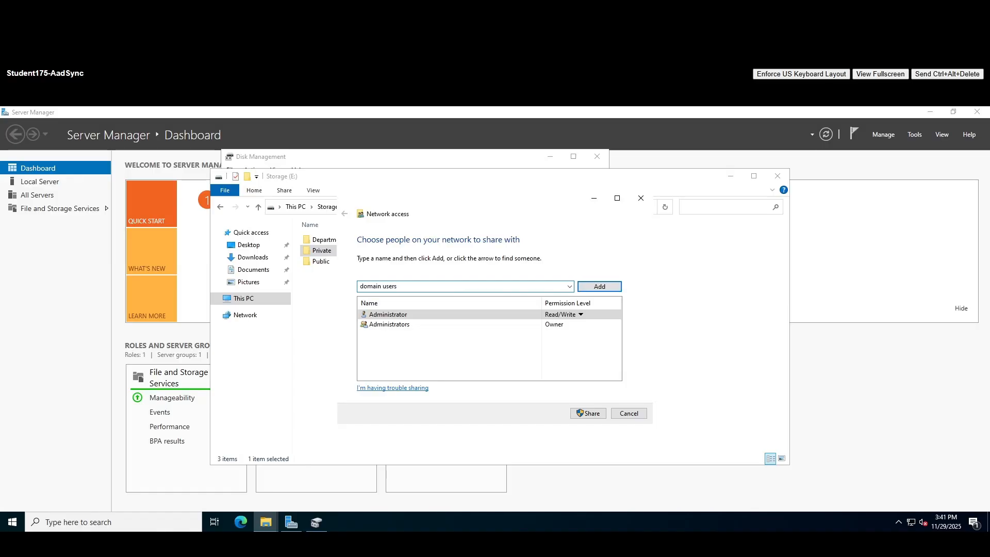
key("Return")
left_click(562, 335)
left_click(592, 347)
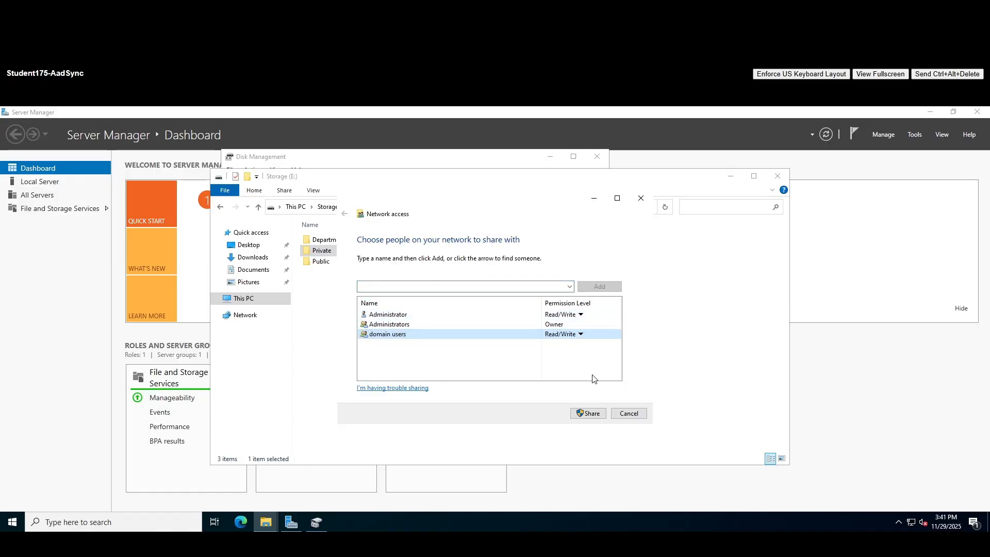
left_click(591, 414)
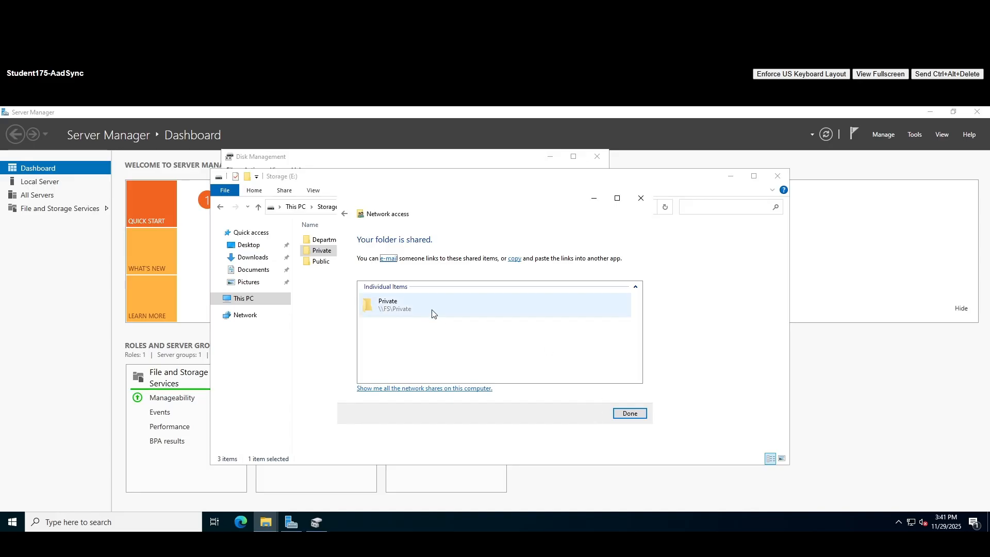
left_click(629, 413)
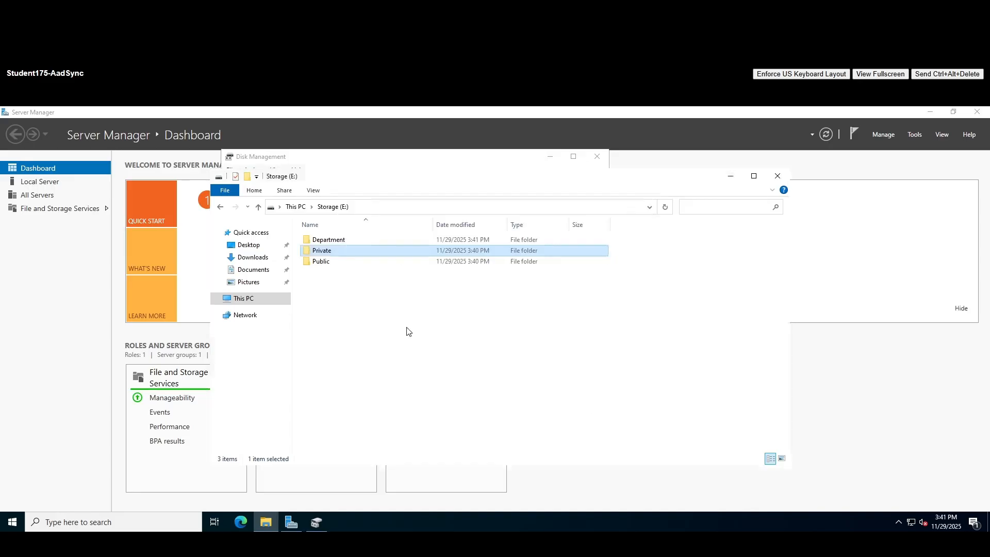
left_click(339, 298)
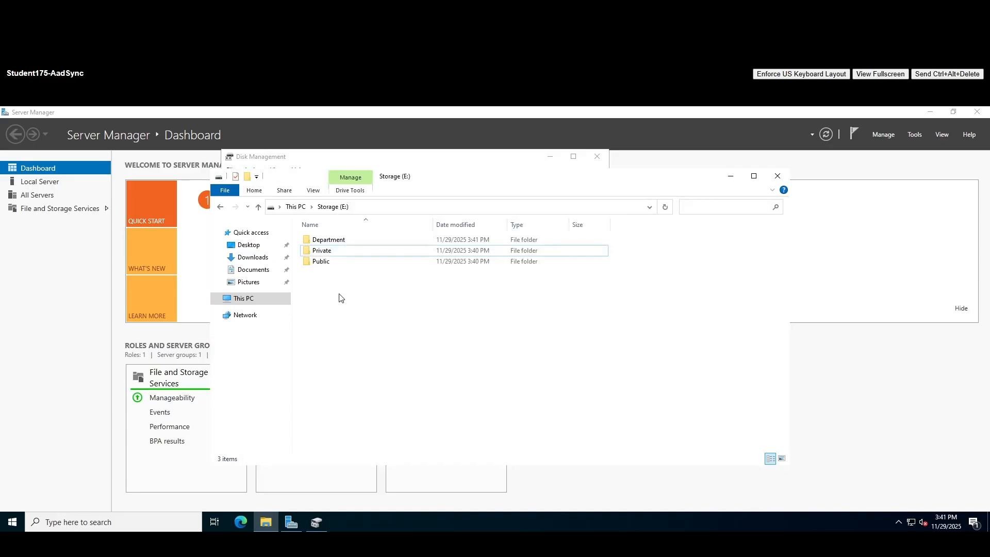
- Open the Private folder's properties and show its security permissions
right_click(330, 258)
left_click(317, 254)
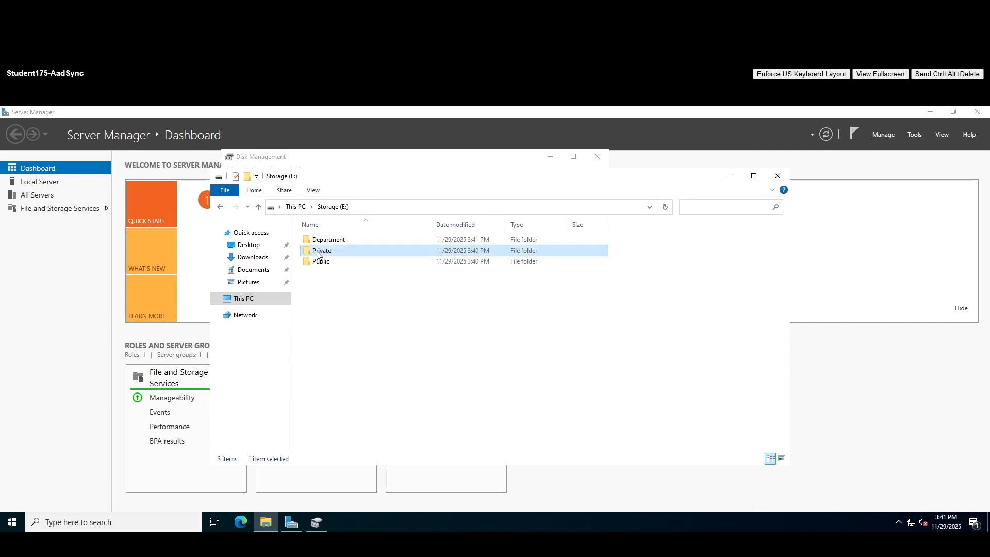
right_click(317, 255)
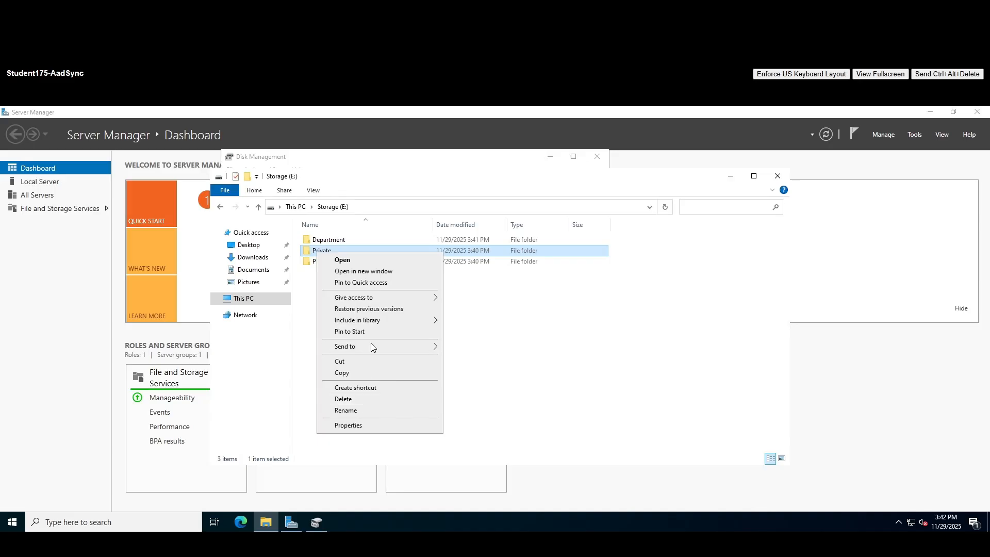
mouse_move(371, 347)
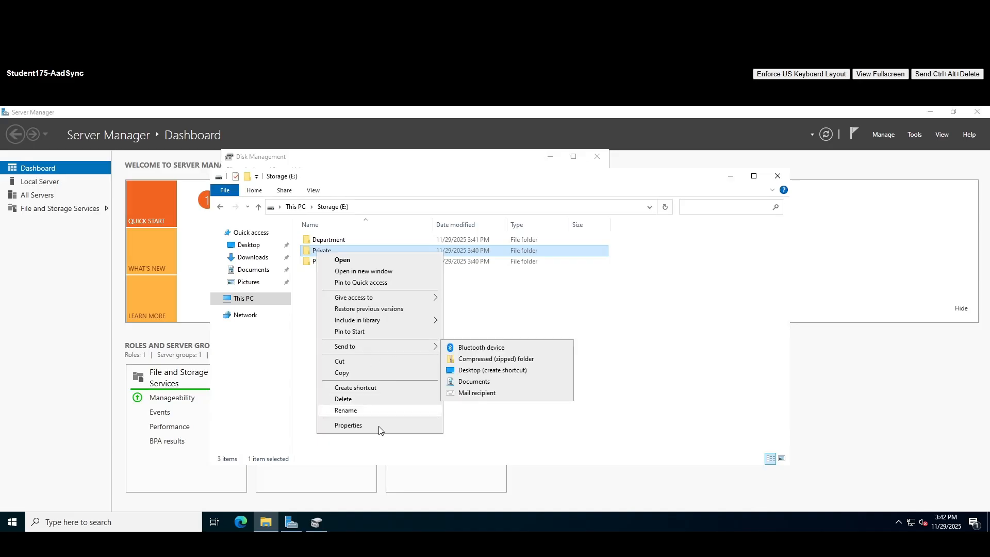
left_click(365, 426)
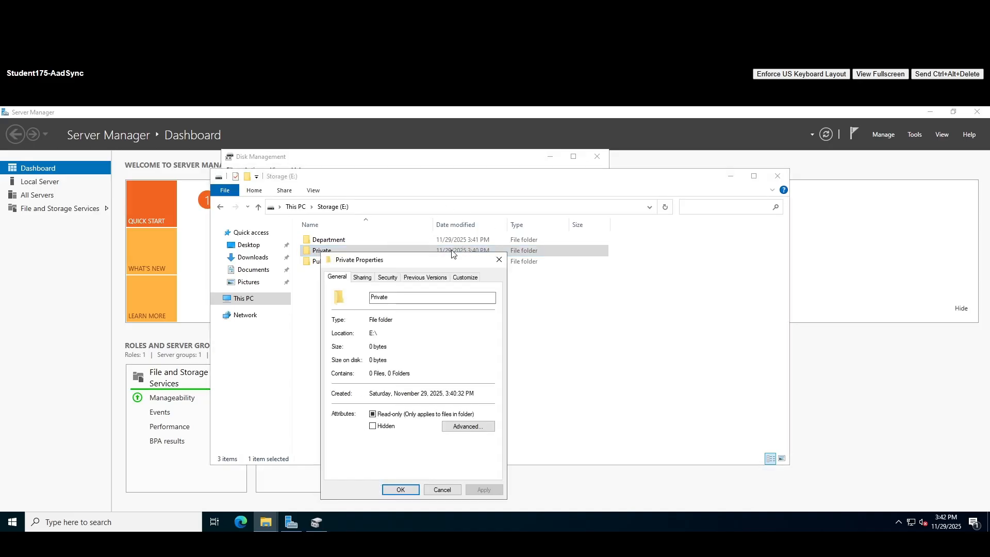
left_click(387, 277)
left_click_drag(410, 266, 436, 228)
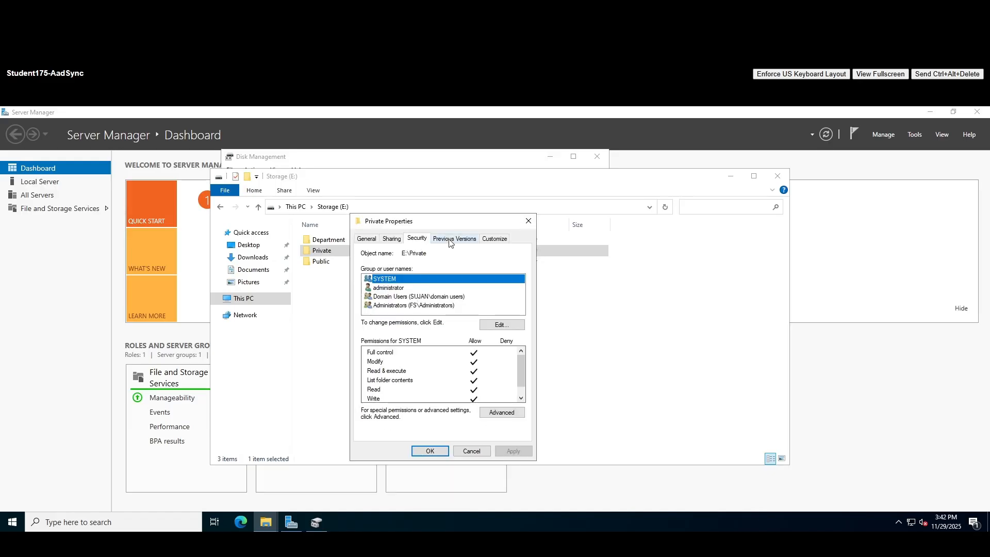
left_click(392, 239)
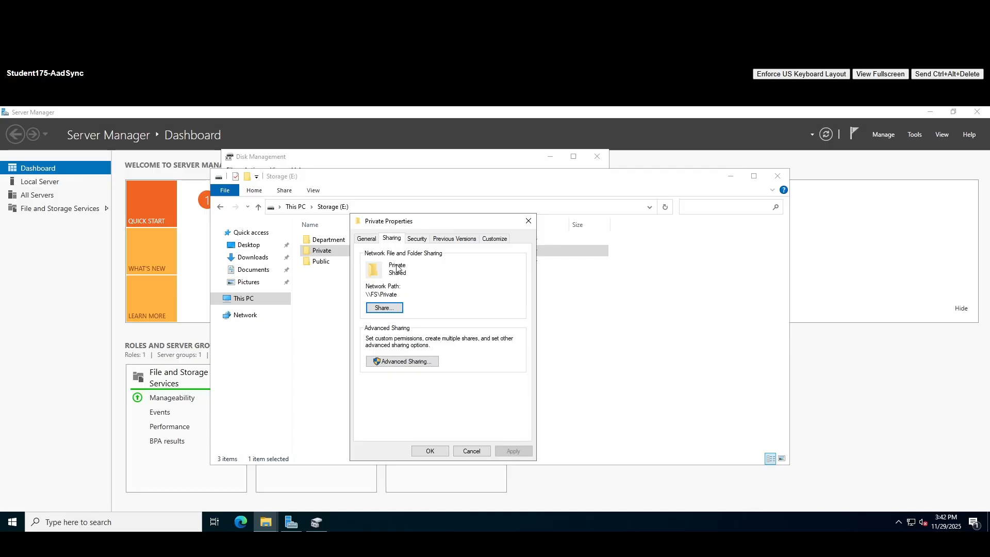
left_click(406, 362)
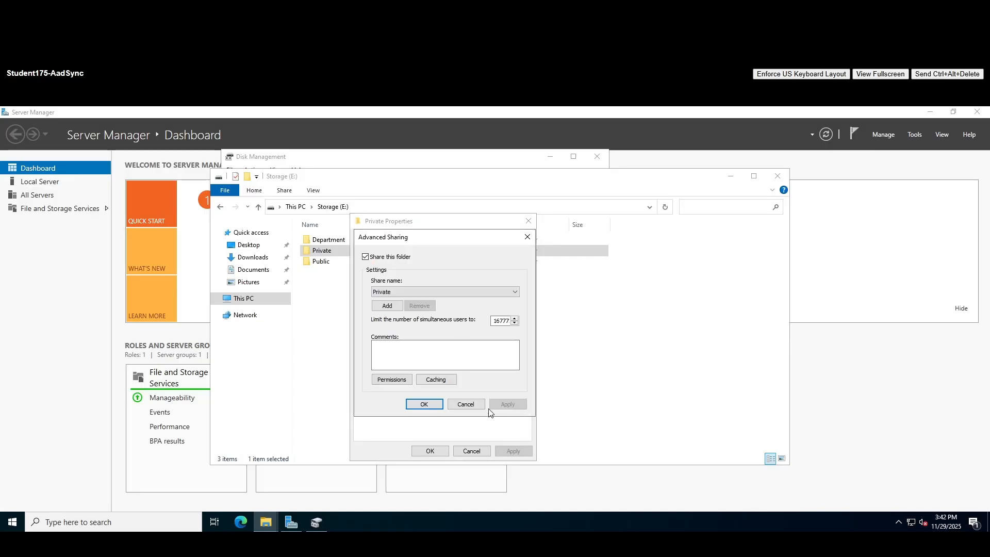
left_click(468, 404)
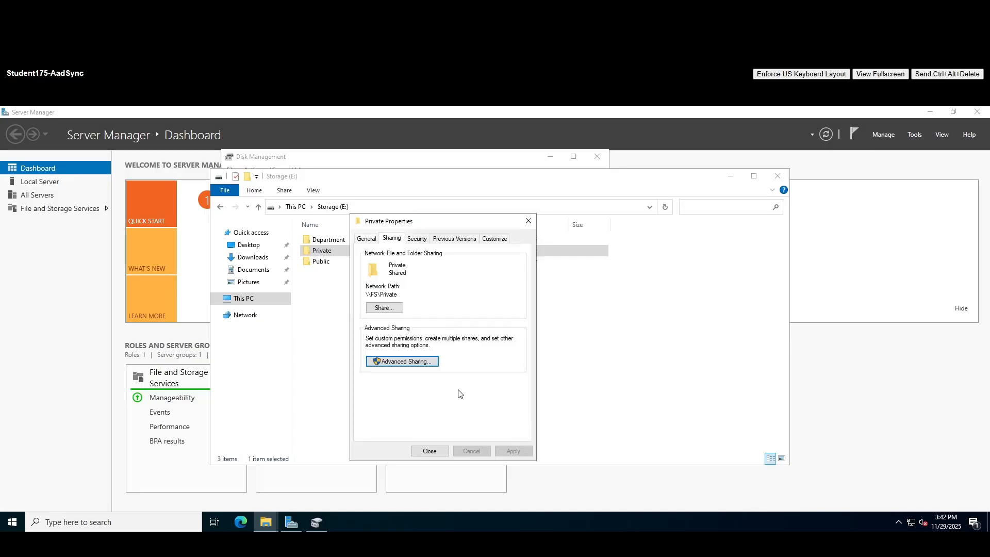
- Open the Domain Users permission entry for editing in the Private folder's advanced security settings
left_click(417, 241)
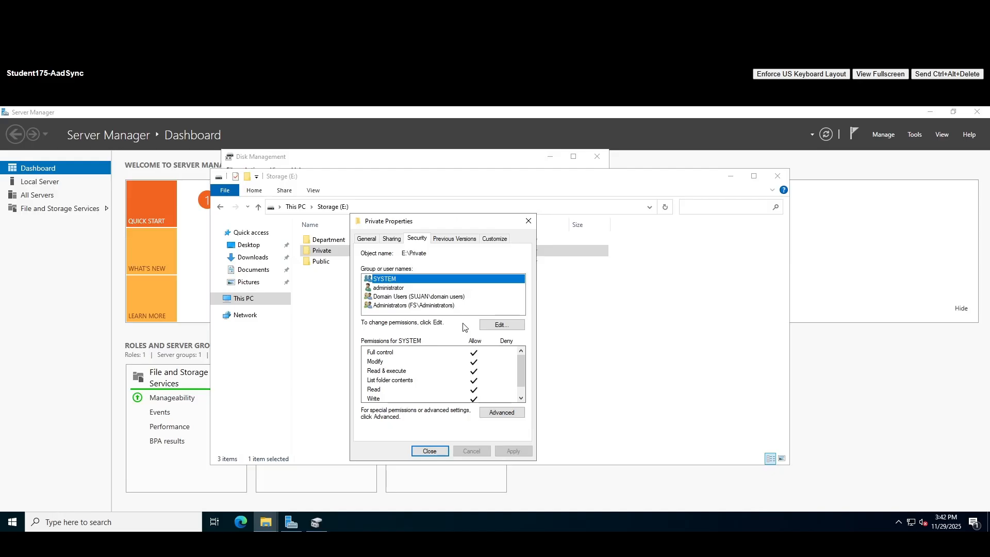
left_click(498, 412)
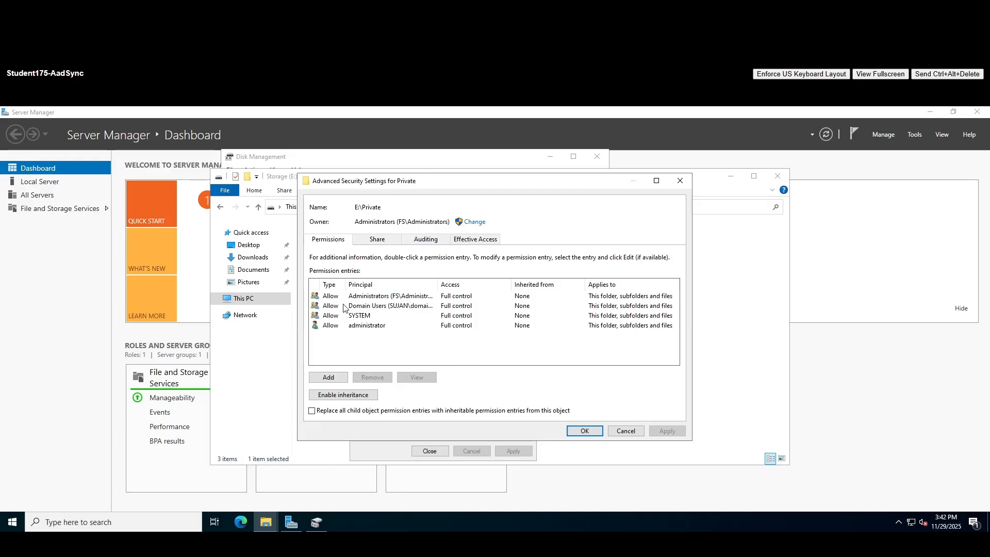
left_click(363, 307)
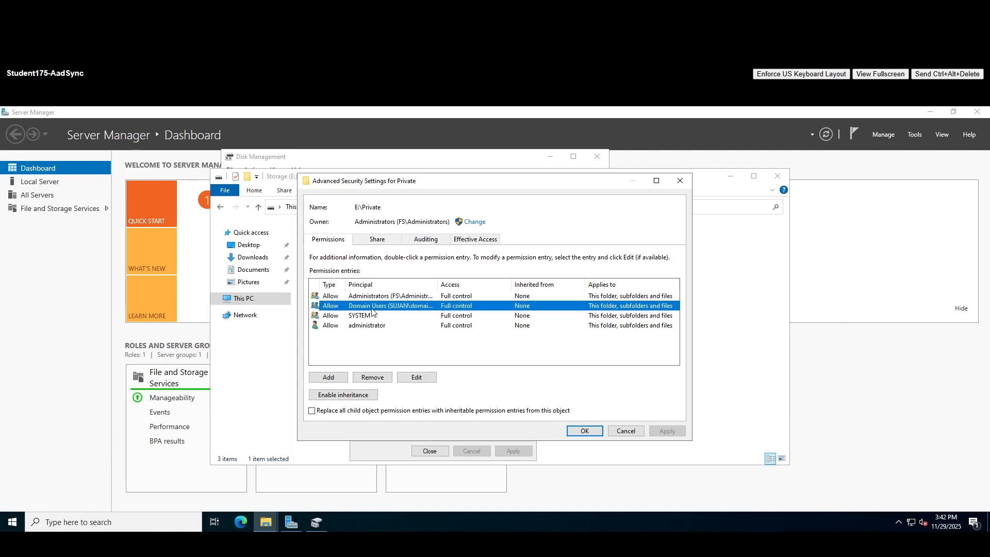
left_click(418, 378)
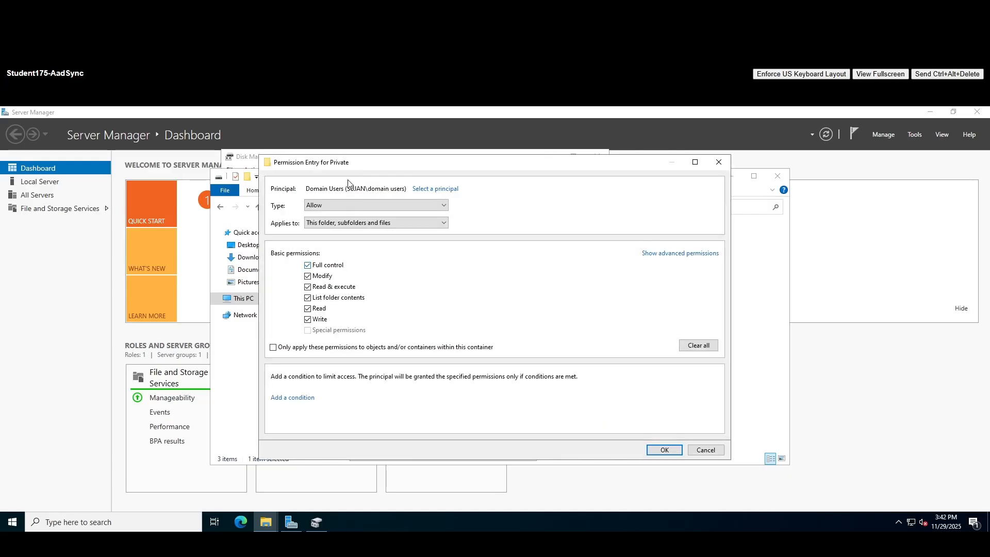
- Limit the Domain Users permission entry to This folder only, apply the change and close the Private folder's properties
left_click(337, 207)
left_click(338, 213)
left_click(324, 225)
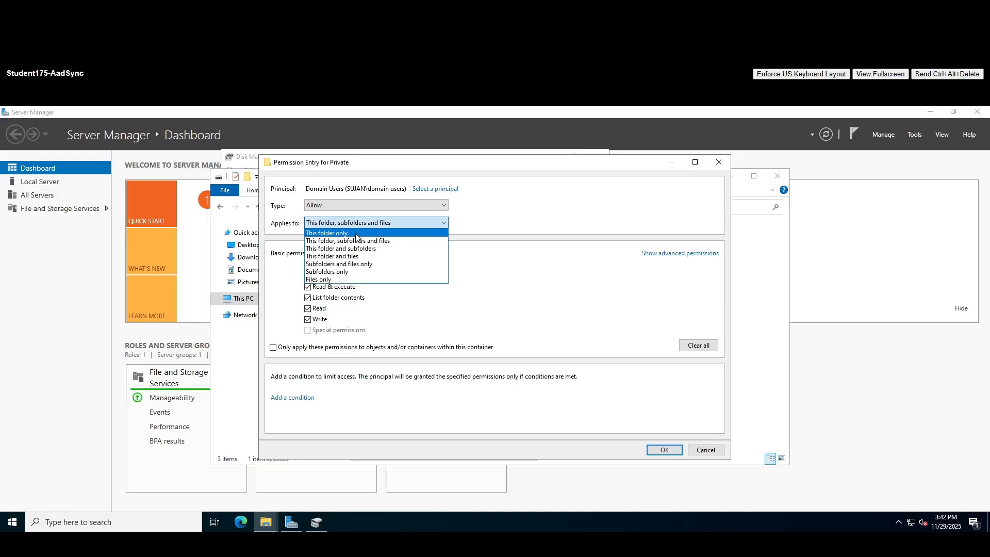
left_click(368, 234)
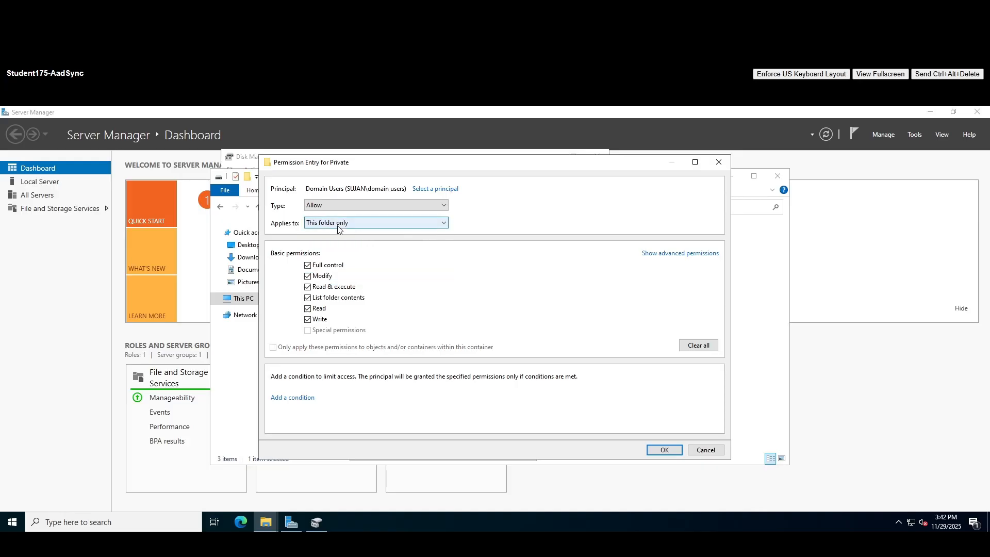
left_click(667, 450)
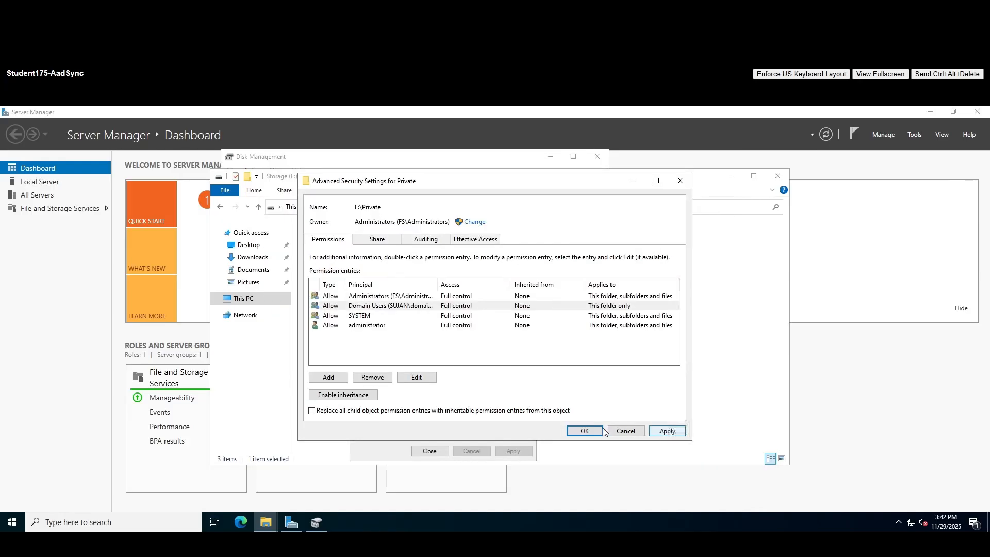
left_click(665, 431)
left_click(582, 431)
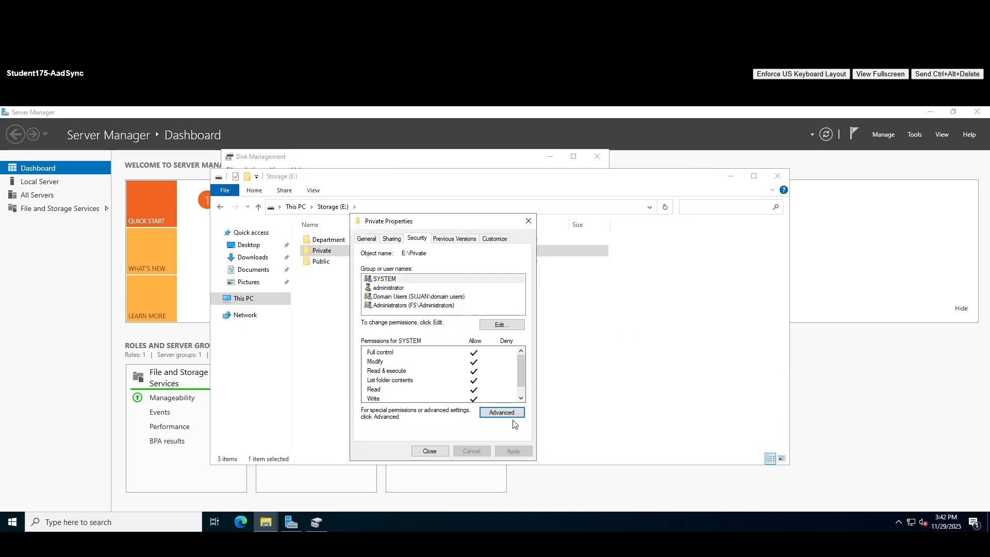
left_click(431, 451)
left_click(355, 301)
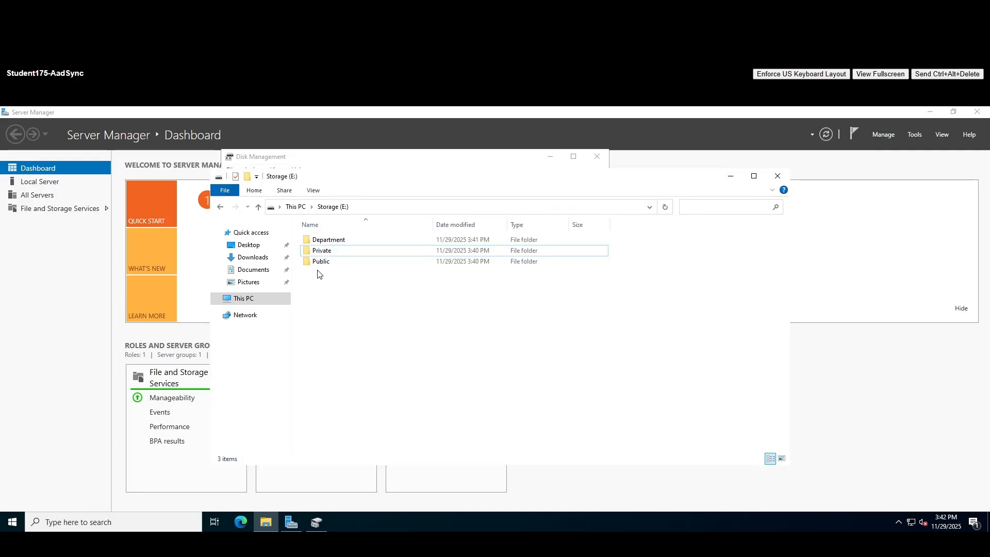
- Open network sharing for the Finance folder inside Department and add the finance group to the people to share with
double_click(337, 240)
right_click(328, 243)
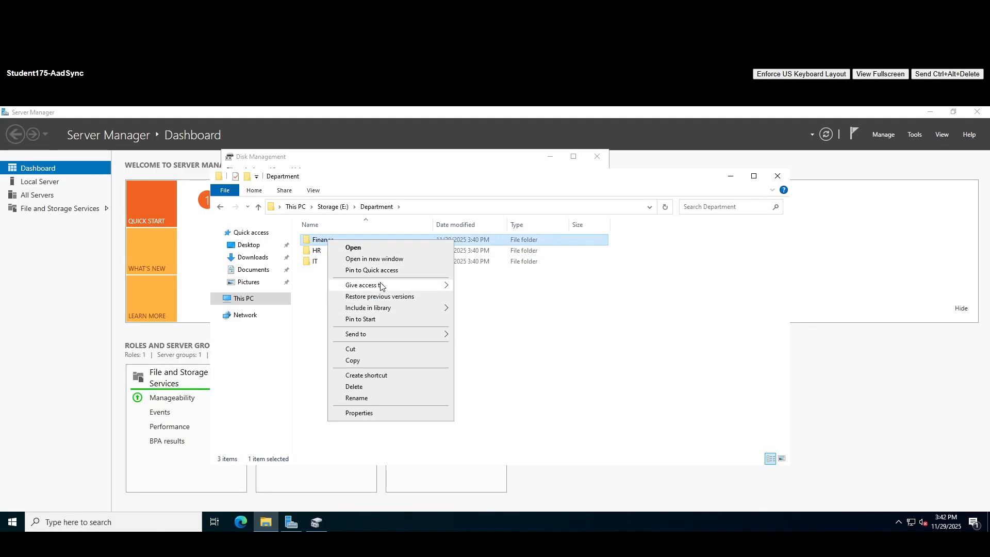
mouse_move(385, 287)
left_click(488, 298)
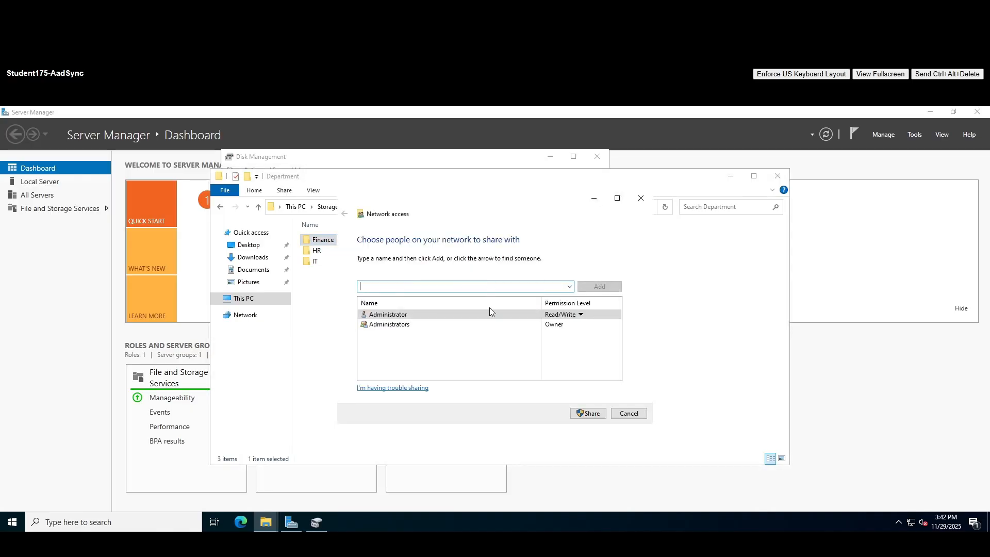
type("fina")
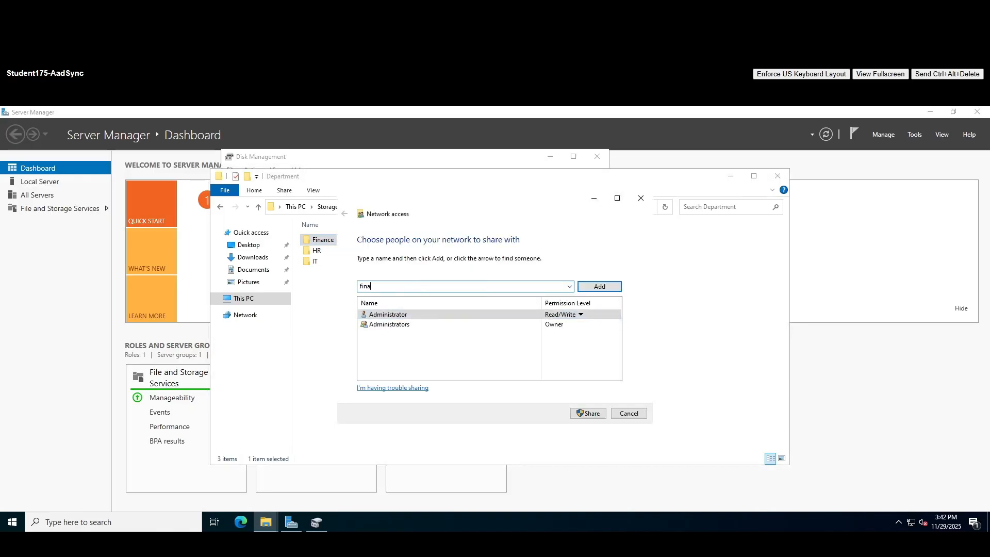
type("cn")
key("BackSpace")
key("BackSpace")
type("nce")
key("Return")
- Give the finance group Read/Write permission and share the Finance folder
left_click(557, 334)
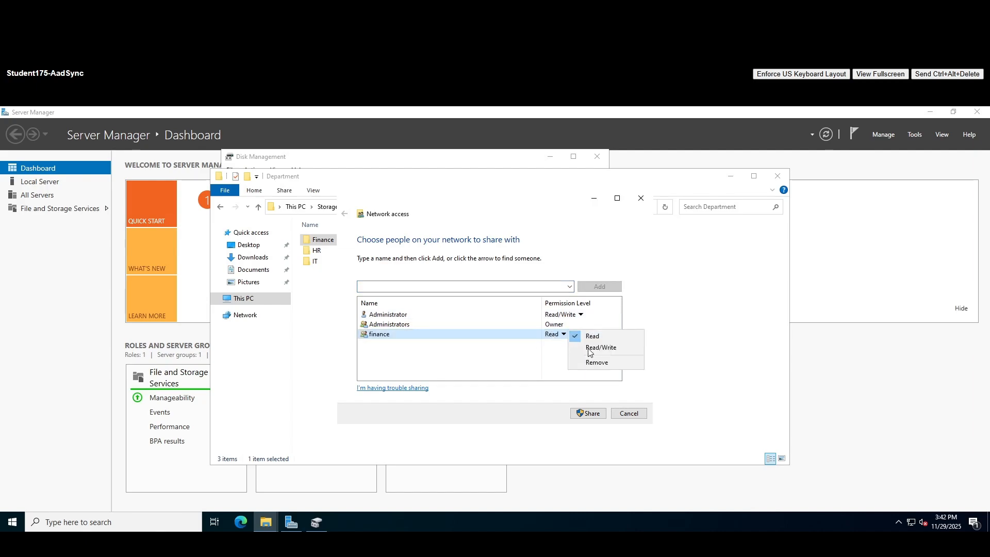
left_click(592, 349)
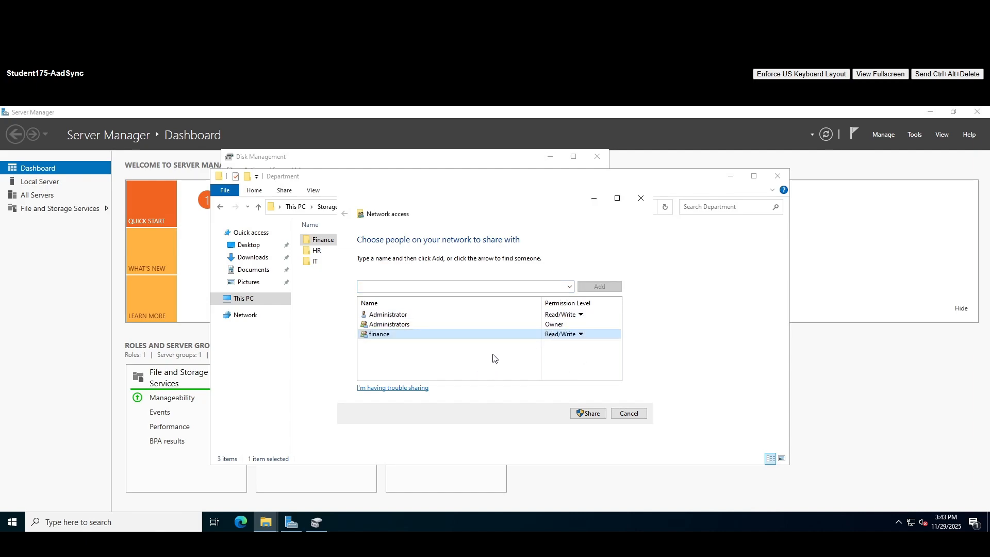
left_click(592, 415)
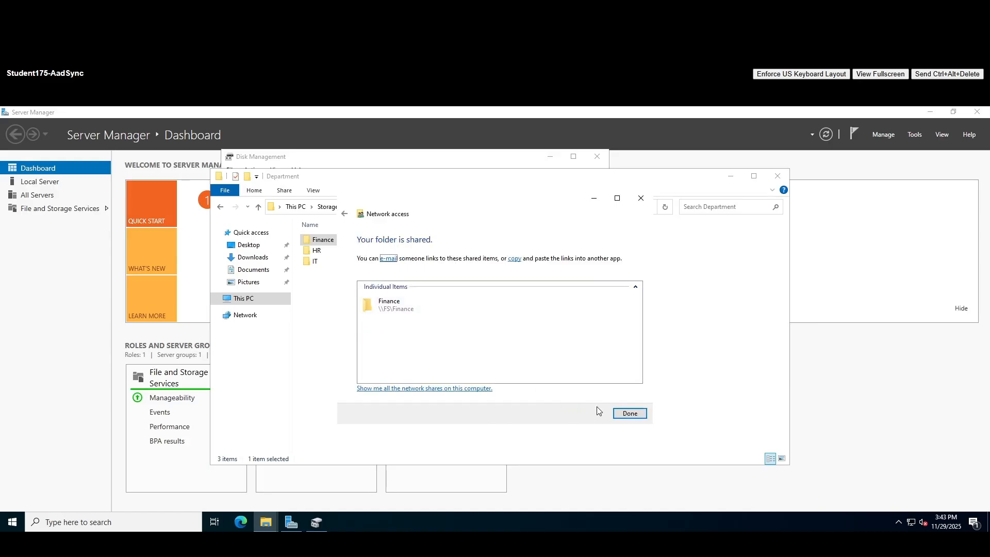
left_click(630, 413)
- Share the HR folder on the network with the HR group at Read/Write permission
right_click(319, 255)
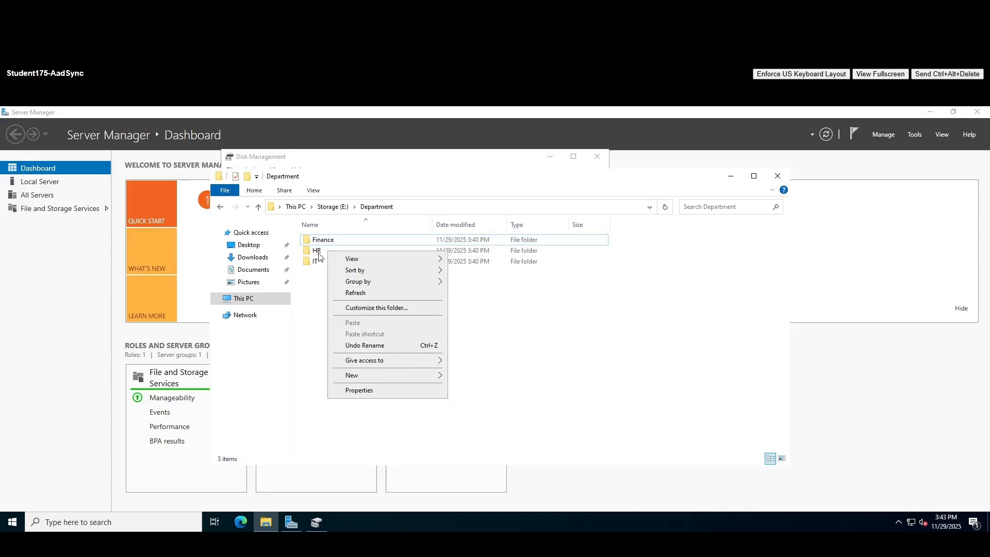
left_click(318, 255)
right_click(319, 252)
mouse_move(398, 345)
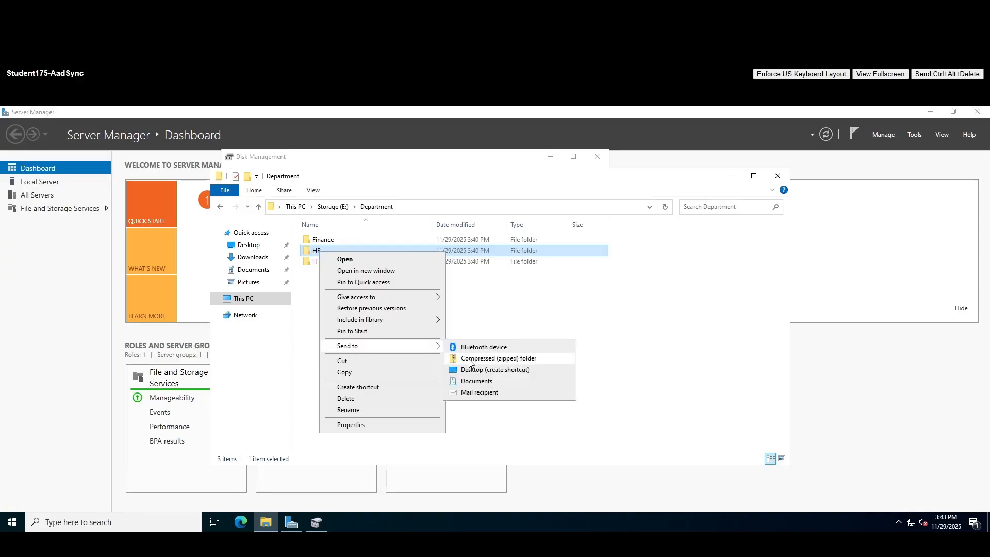
mouse_move(425, 300)
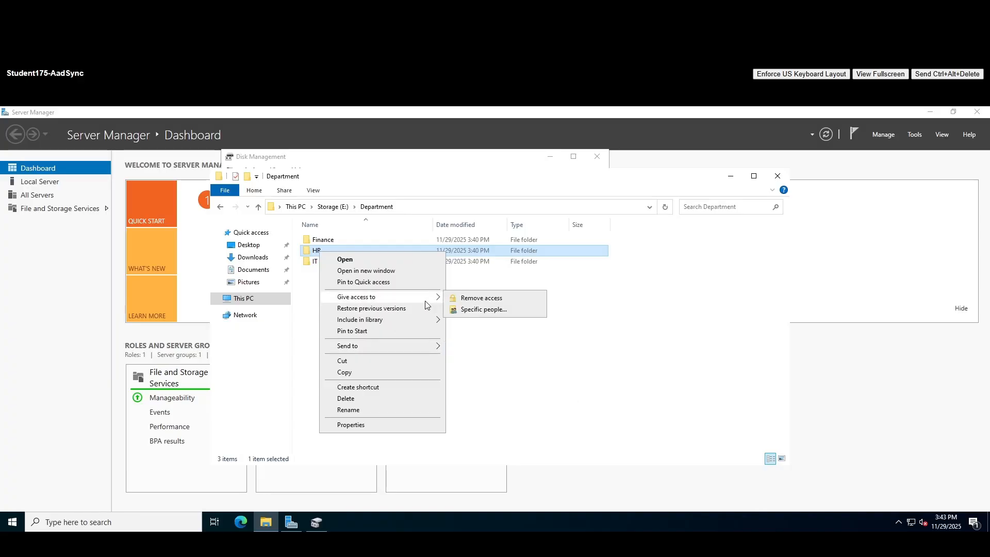
left_click(482, 310)
type("HR")
key("Return")
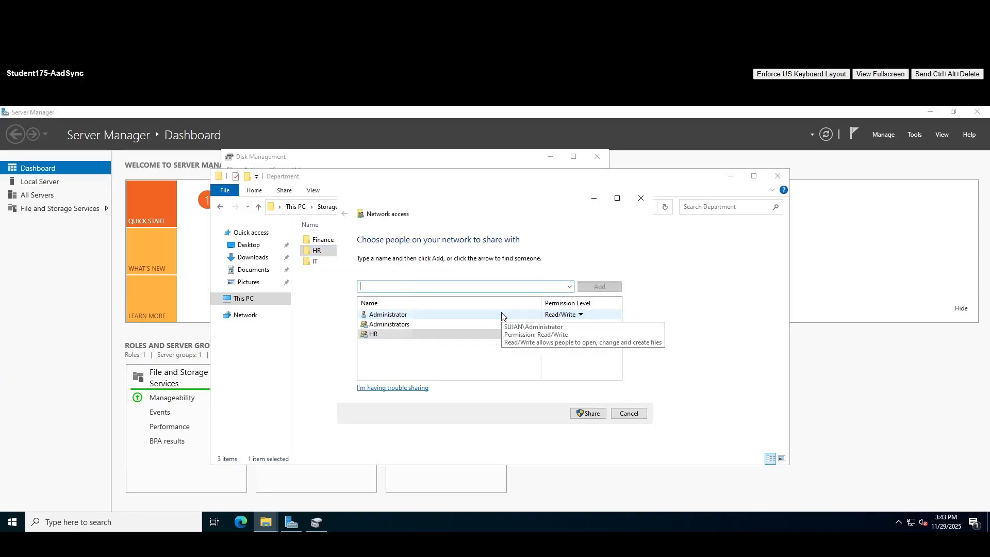
left_click(562, 334)
left_click(601, 347)
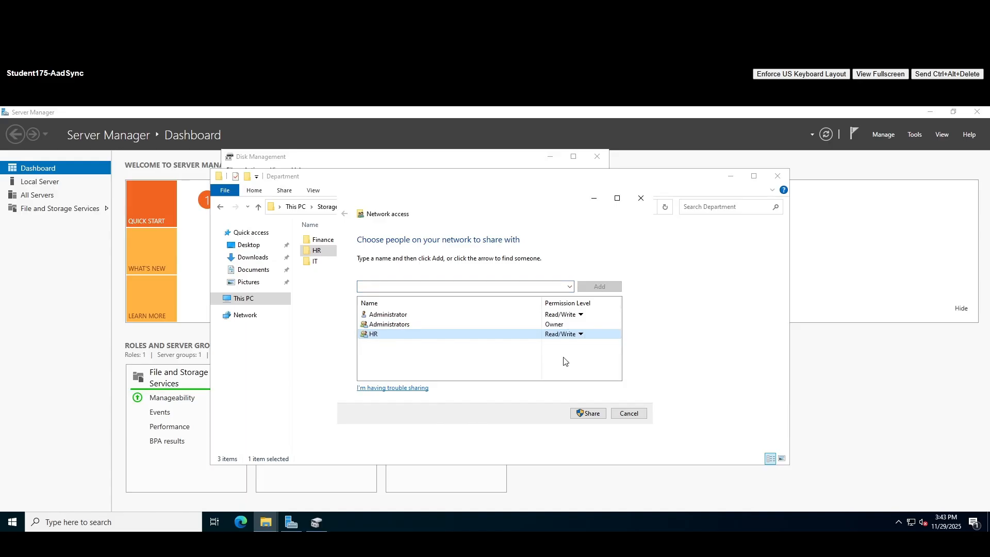
left_click(586, 415)
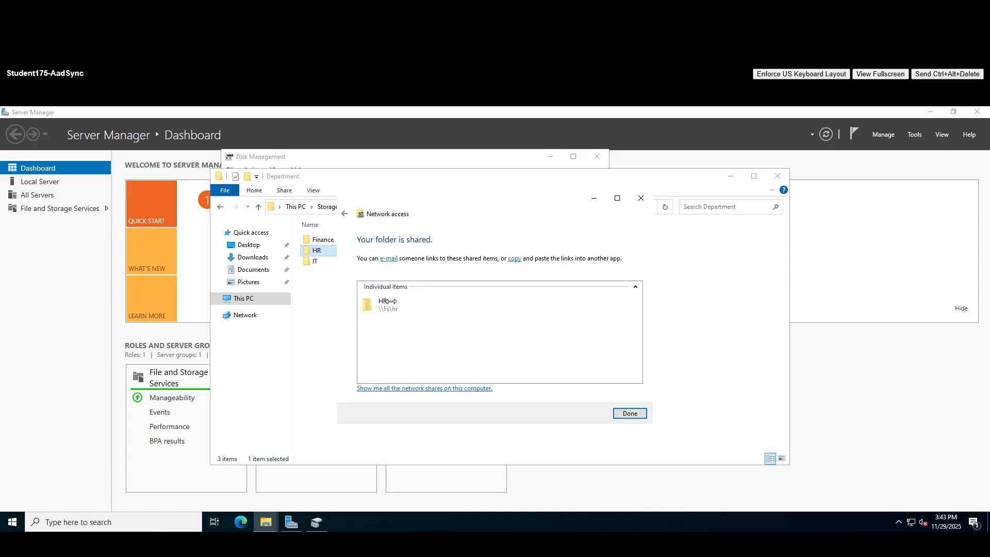
left_click(628, 413)
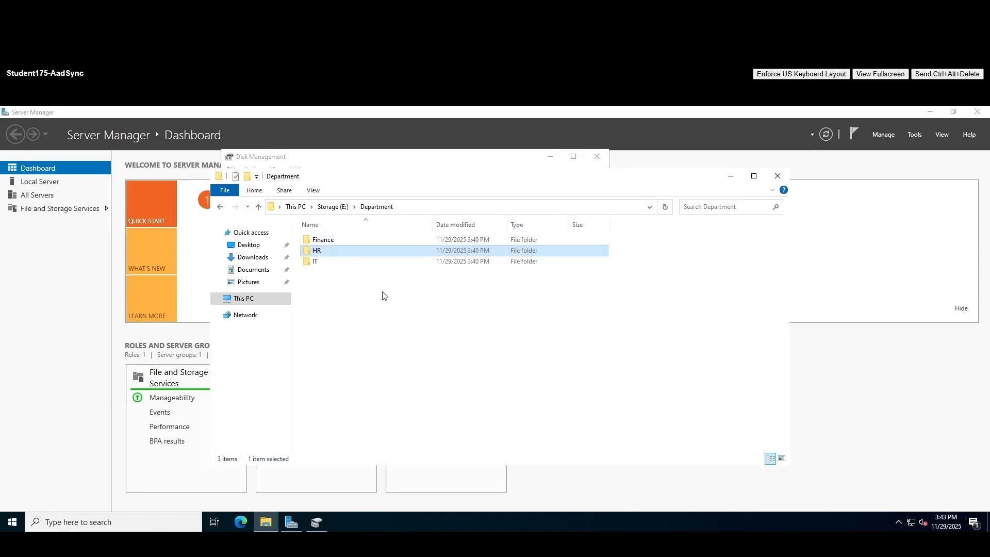
- Share the IT folder on the network with the IT group at Read/Write permission
left_click(321, 262)
right_click(319, 261)
mouse_move(381, 306)
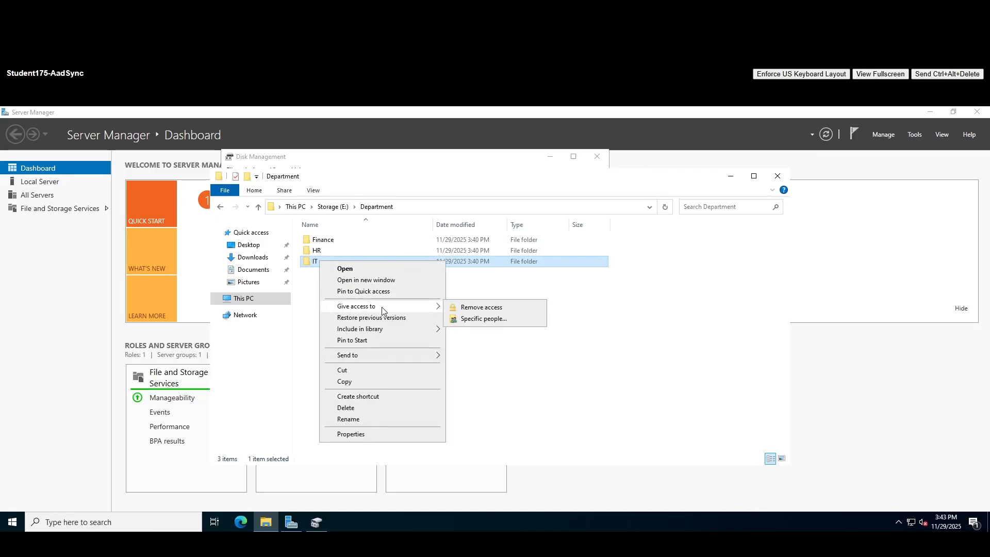
left_click(492, 320)
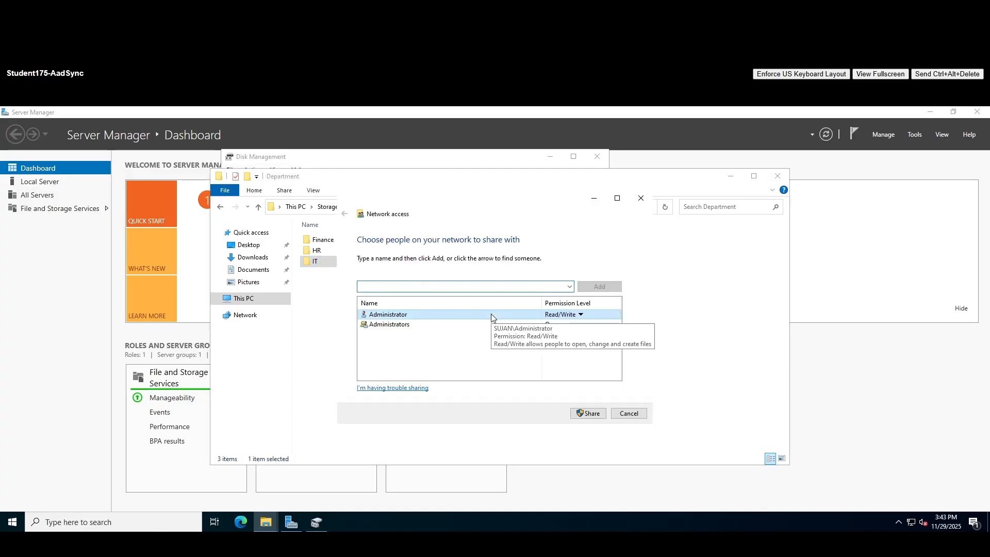
type("IT")
key("Return")
left_click(561, 335)
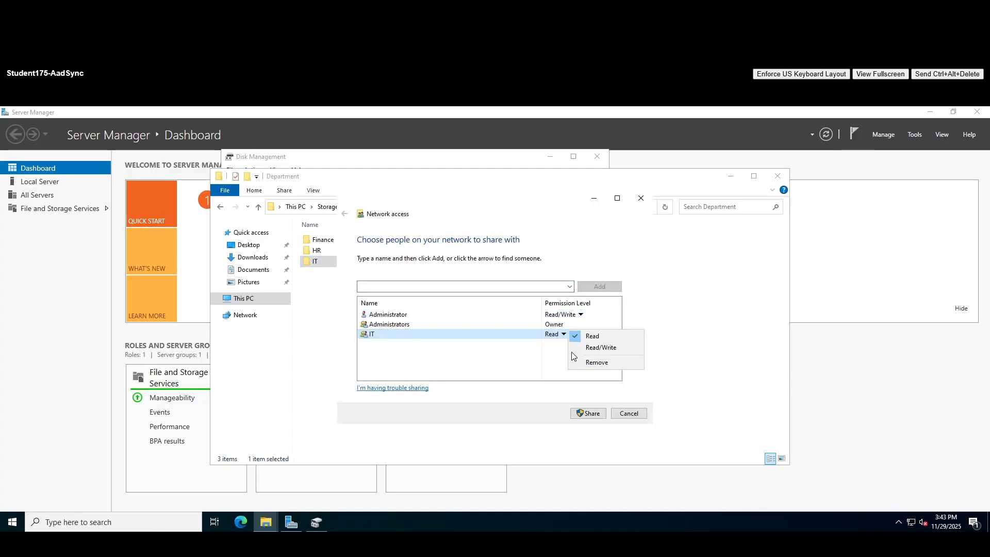
left_click(598, 349)
left_click(587, 412)
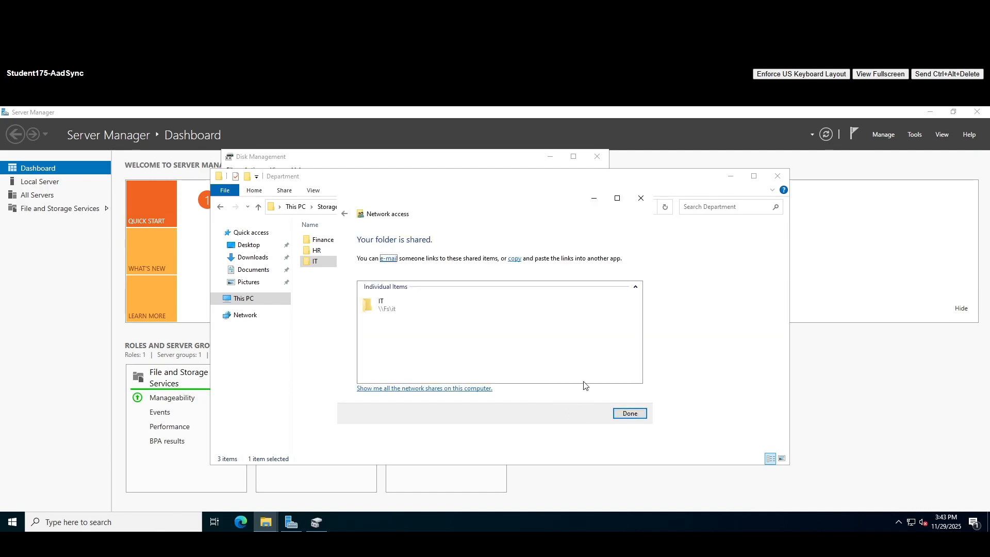
left_click(629, 414)
- Return from the Department folder to the root of Storage (E:)
left_click_drag(412, 340, 370, 236)
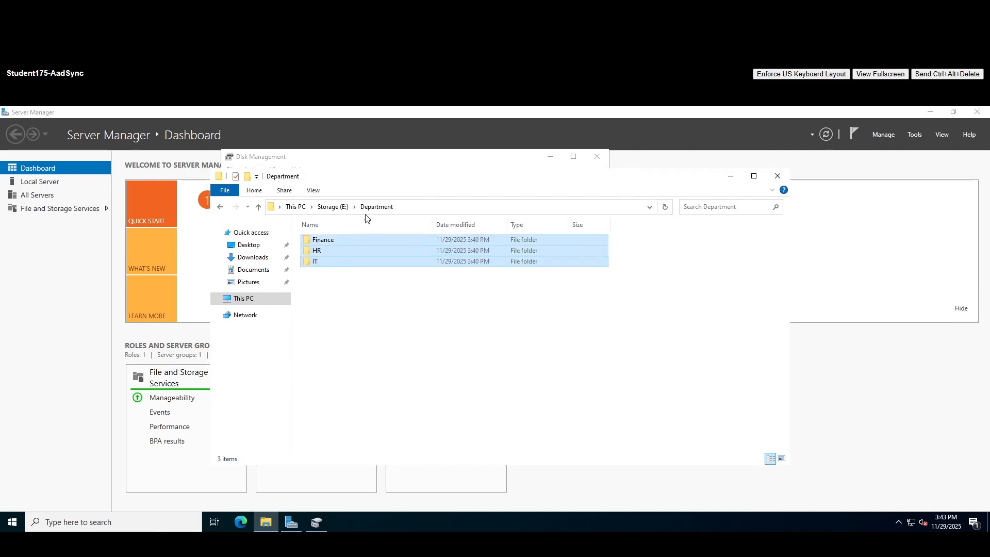
left_click(498, 324)
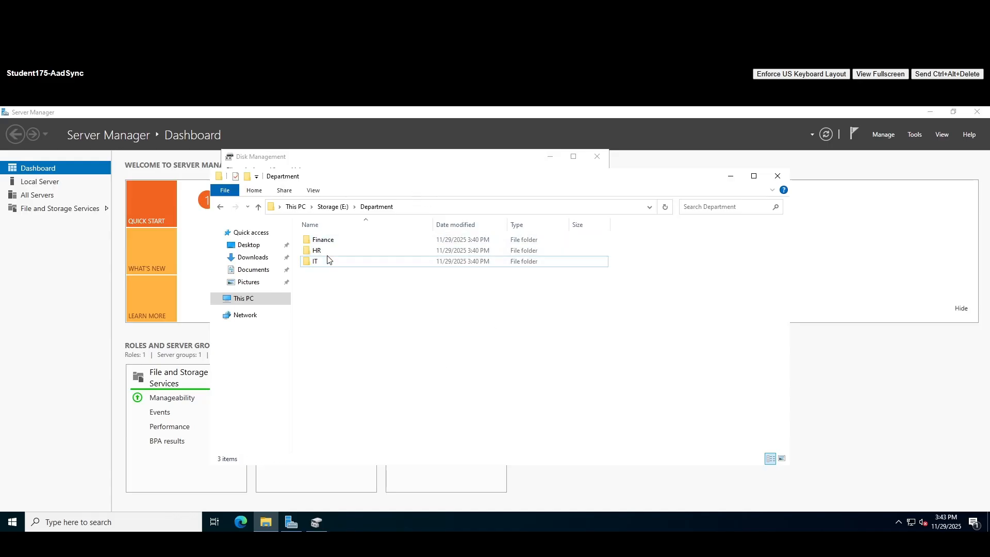
left_click(332, 207)
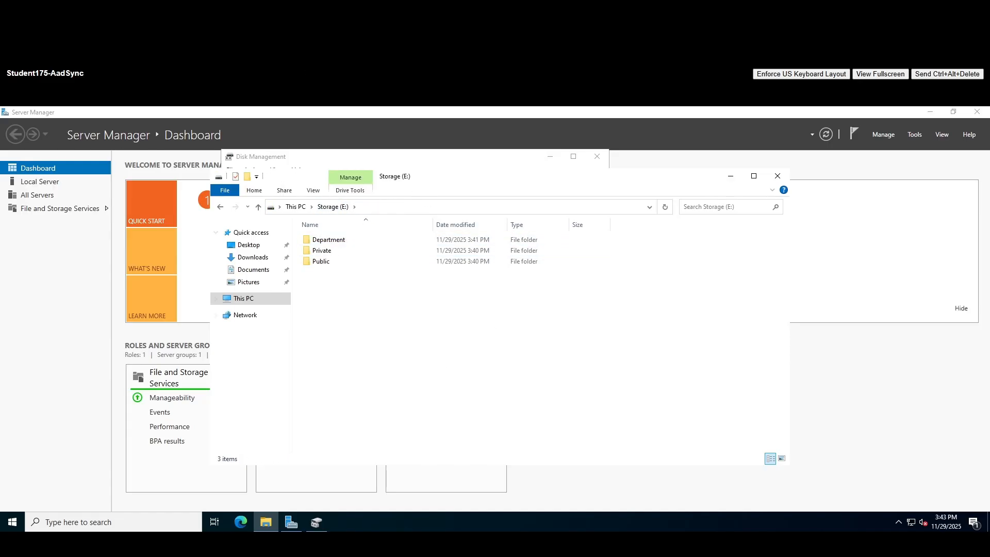
- Switch to the DC1 server's console and open Group Policy Management from Server Manager
key("ctrl+Tab")
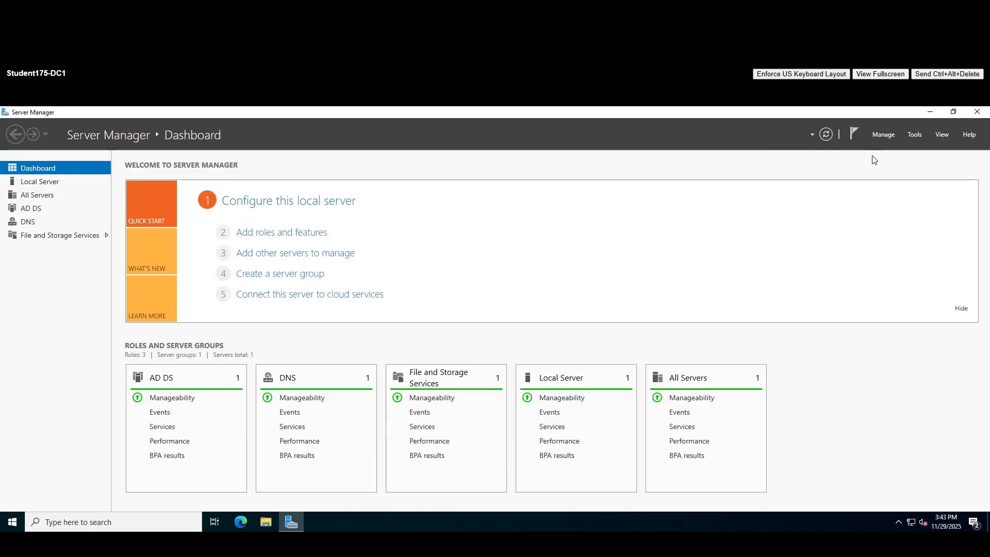
left_click(914, 135)
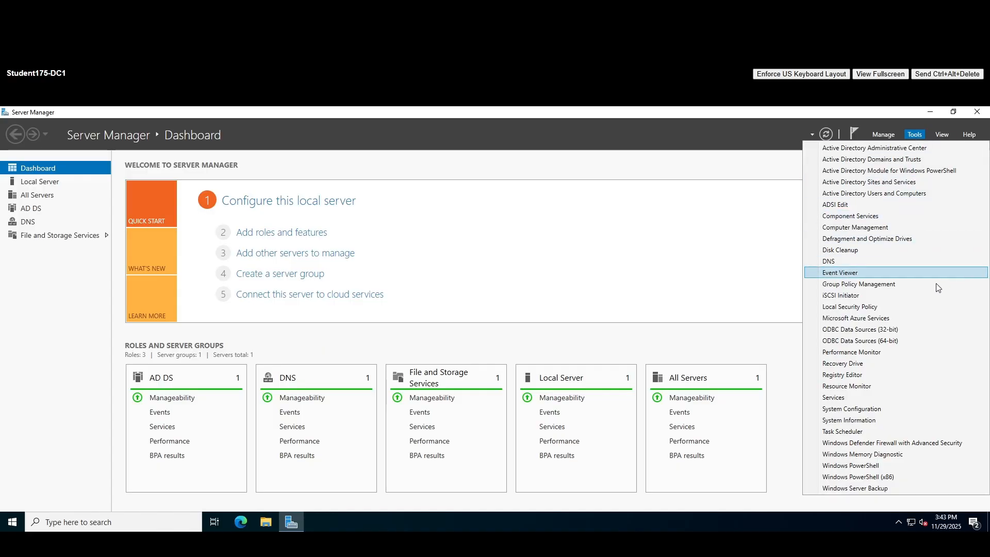
left_click(878, 288)
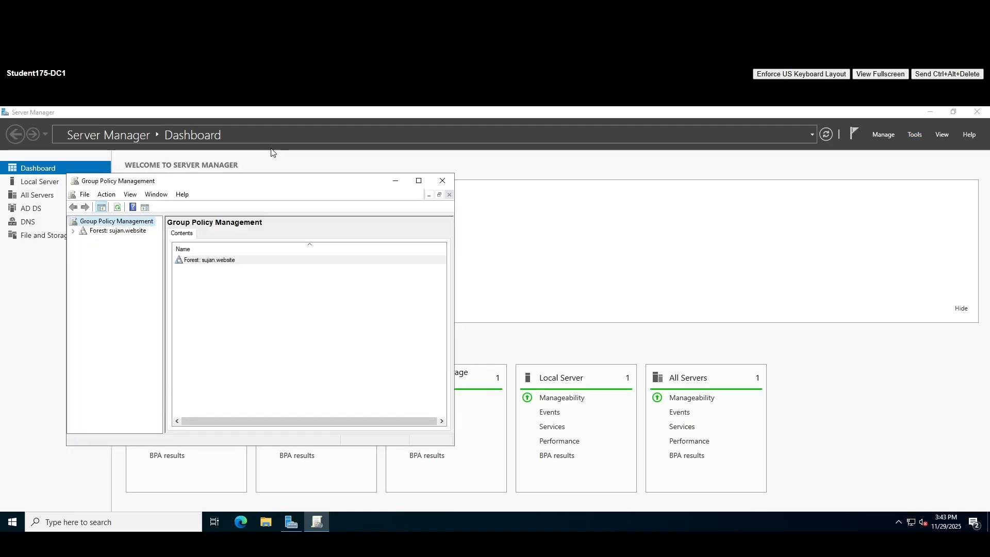
left_click_drag(246, 184, 489, 178)
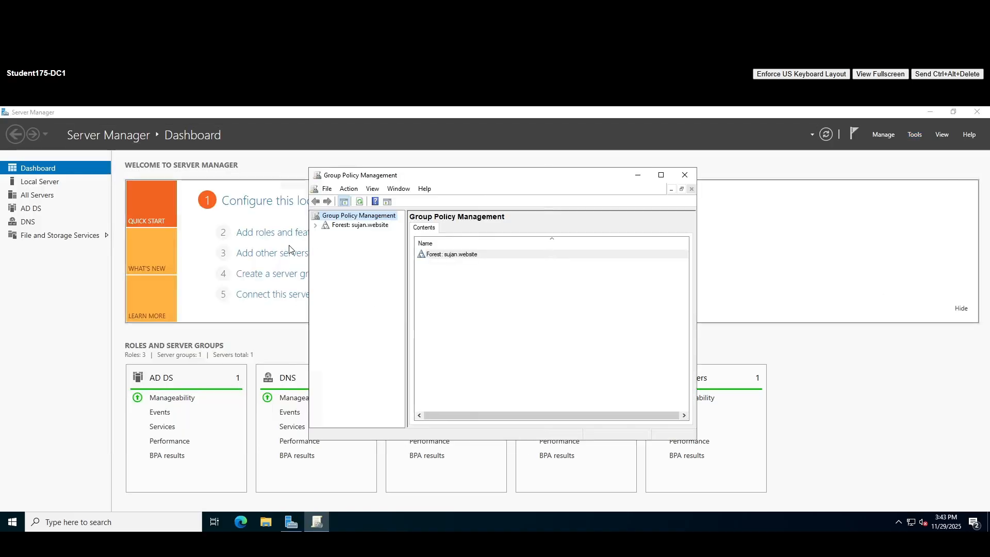
- Expand the forest and its domain down to the child units of the Employees organizational unit, widening the tree for full names
left_click(317, 225)
left_click(326, 234)
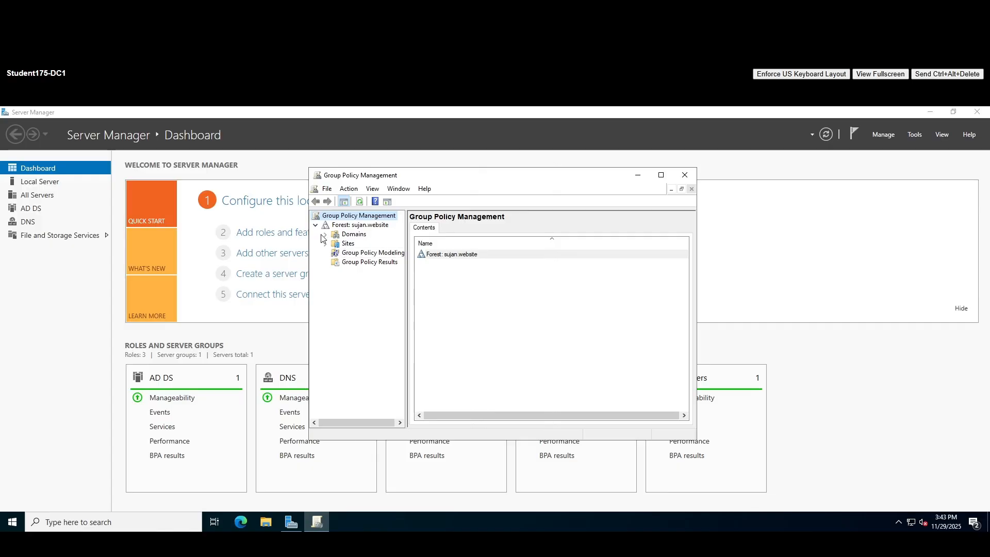
left_click(373, 243)
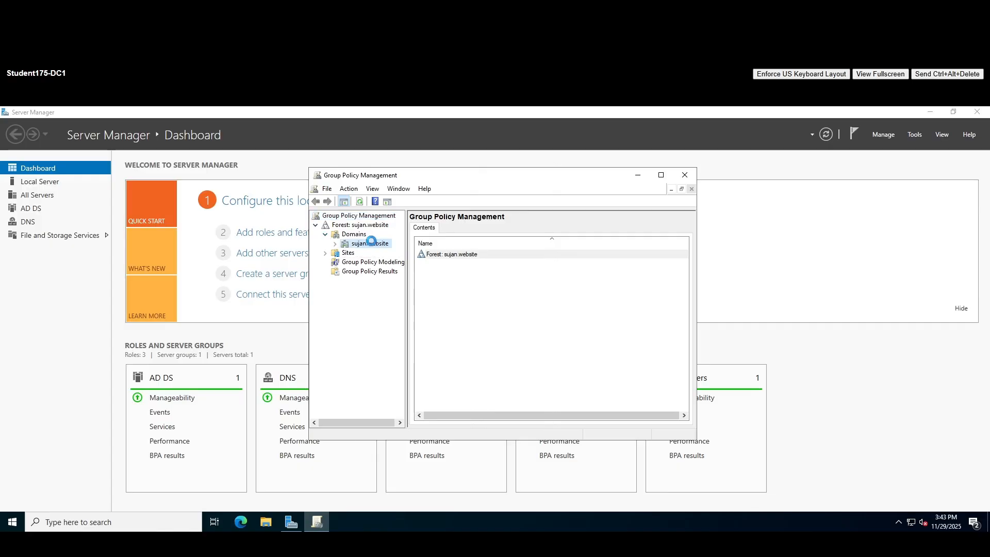
left_click(336, 244)
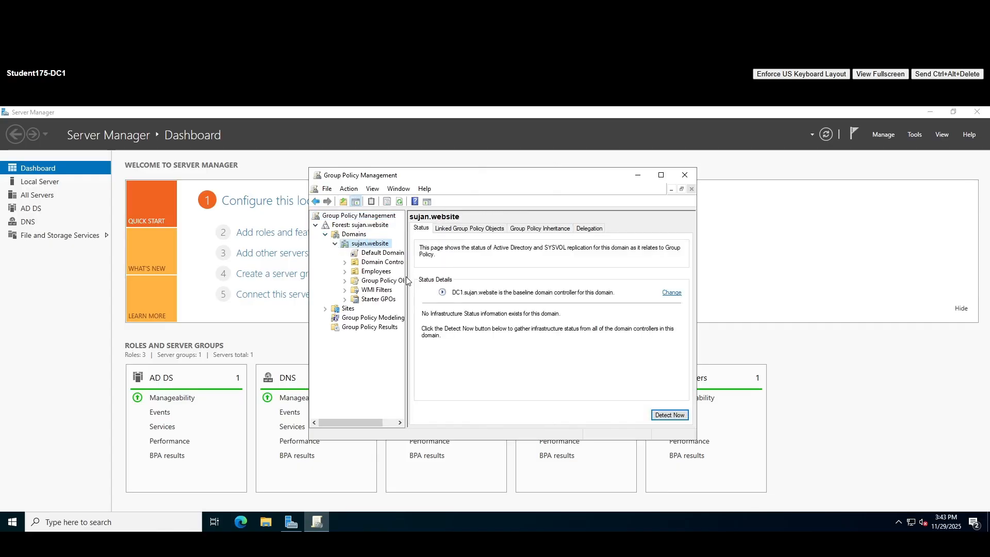
left_click_drag(407, 281, 468, 278)
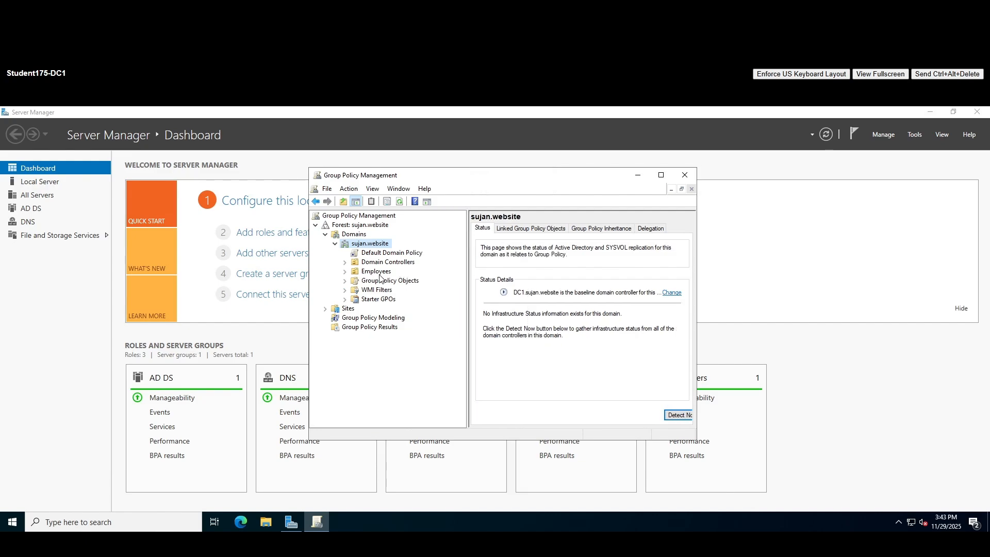
left_click(370, 274)
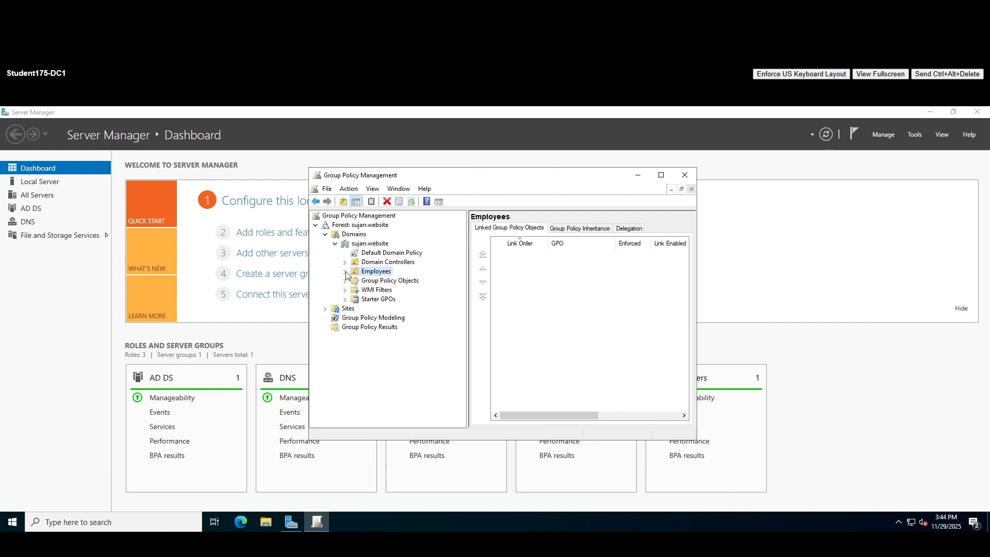
left_click(346, 272)
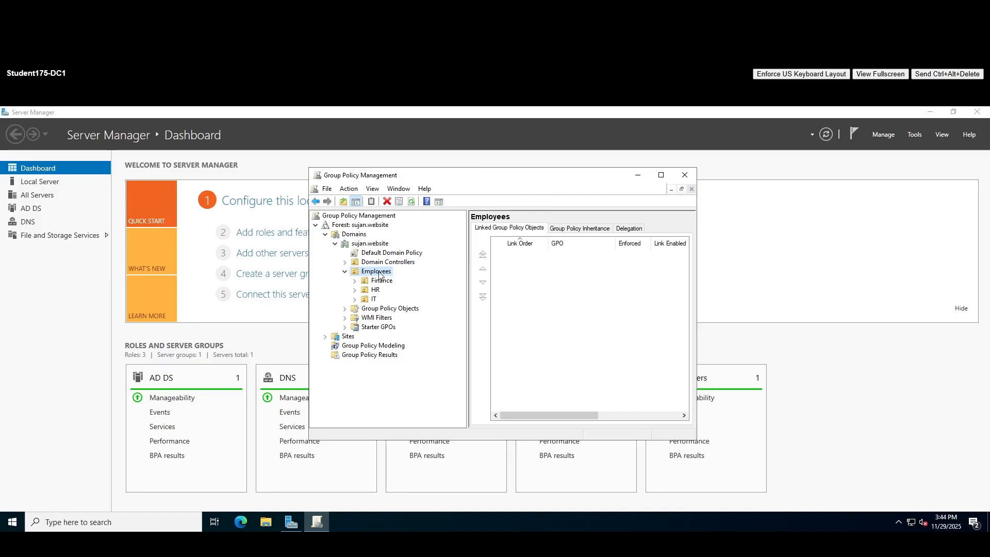
- Create a GPO named Map Drive Policy linked to the Employees organizational unit and select its link
right_click(378, 275)
left_click(349, 387)
right_click(377, 273)
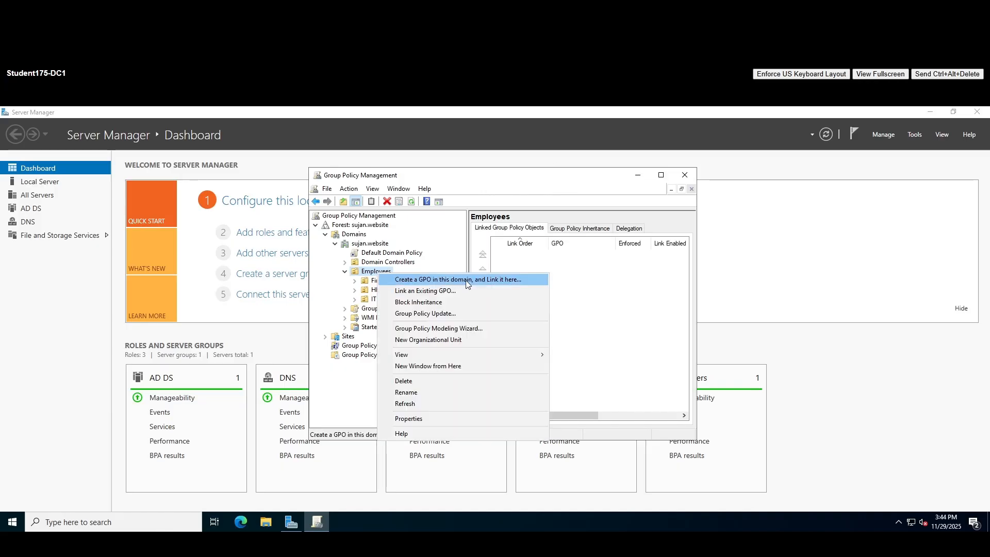
left_click(479, 281)
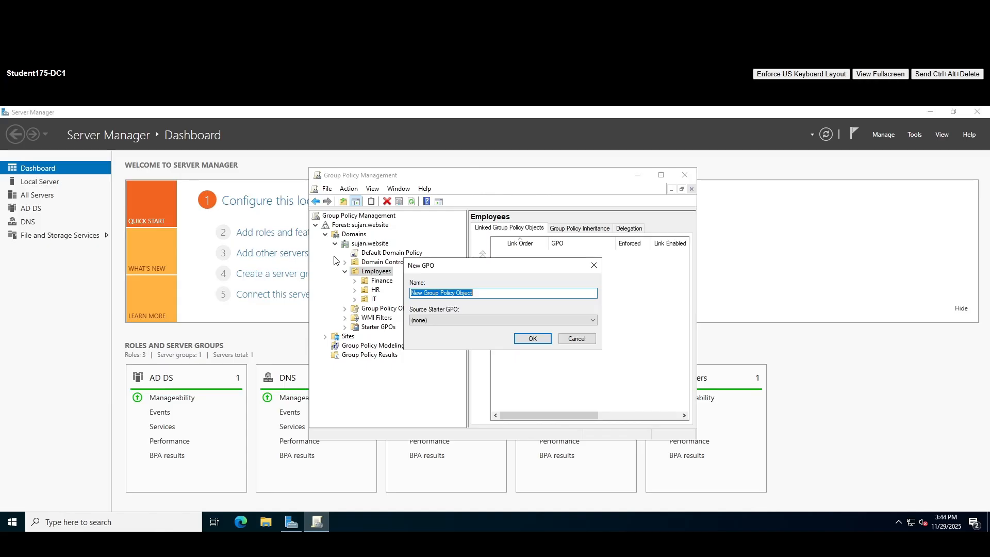
type("Drive")
key("BackSpace")
key("BackSpace")
key("BackSpace")
key("BackSpace")
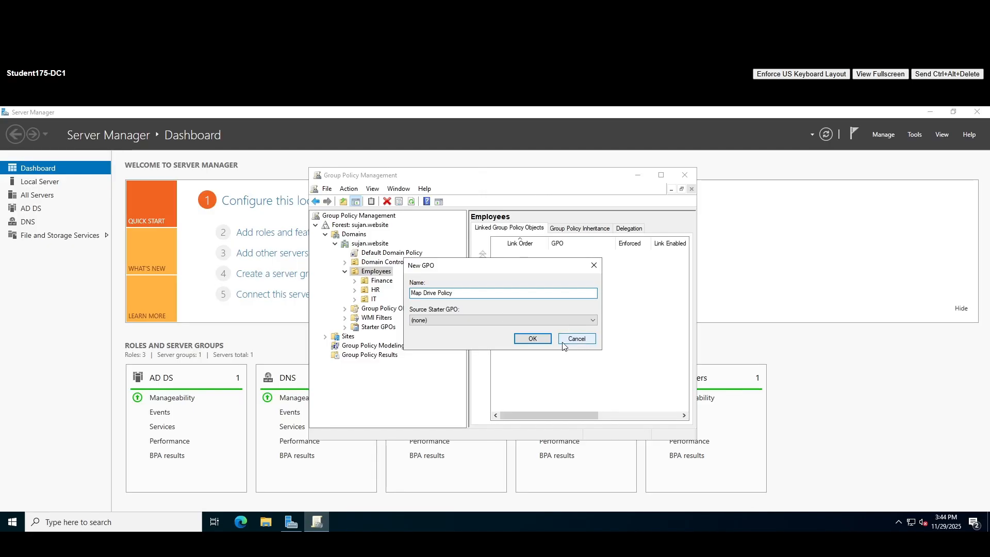
left_click(520, 338)
left_click(397, 283)
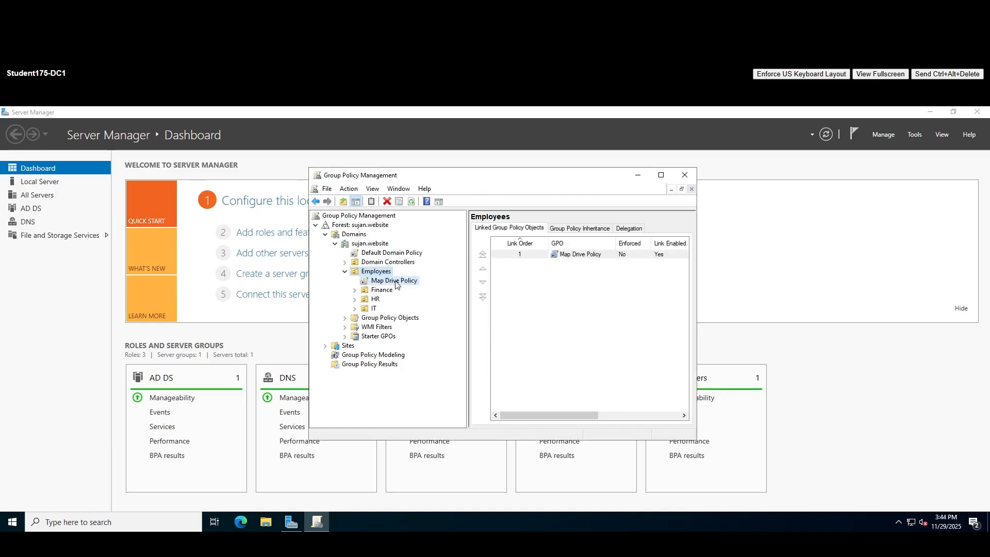
left_click(588, 332)
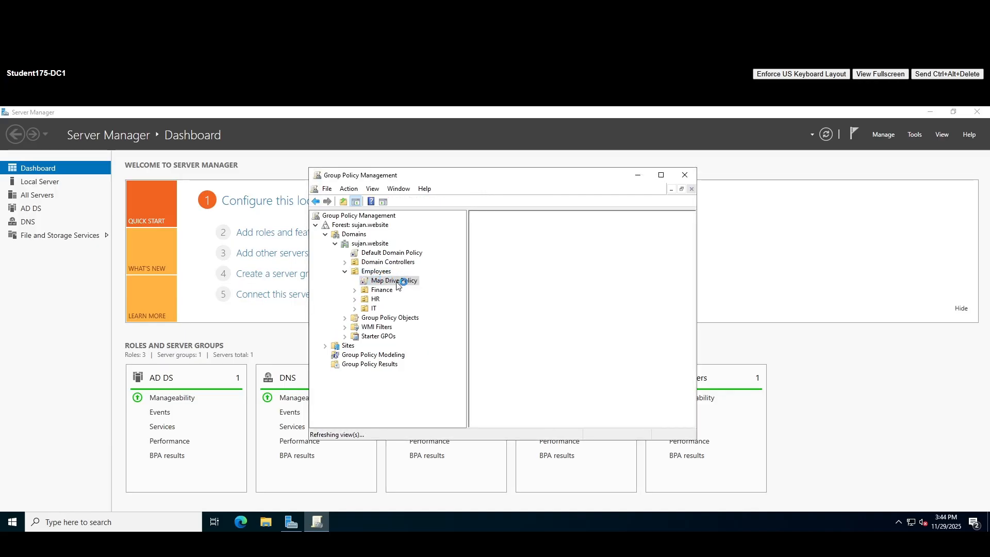
- Open Map Drive Policy for editing and display Drive Maps under the user configuration's Windows Settings preferences
right_click(402, 285)
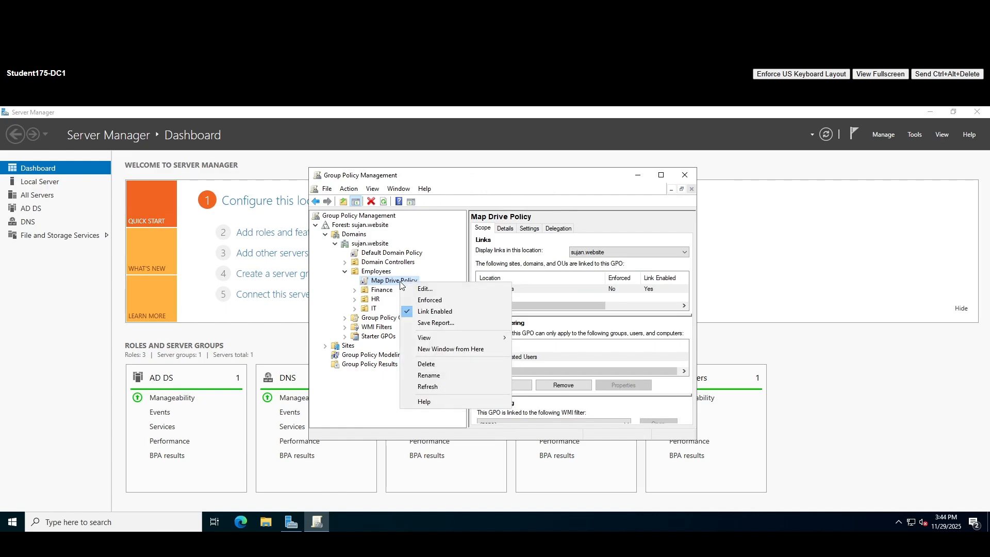
left_click(447, 289)
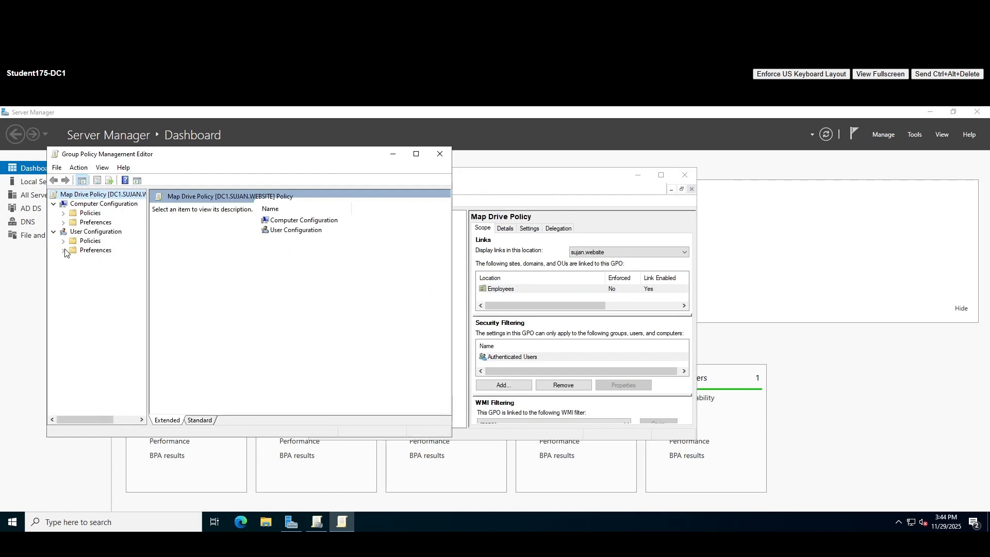
left_click(62, 251)
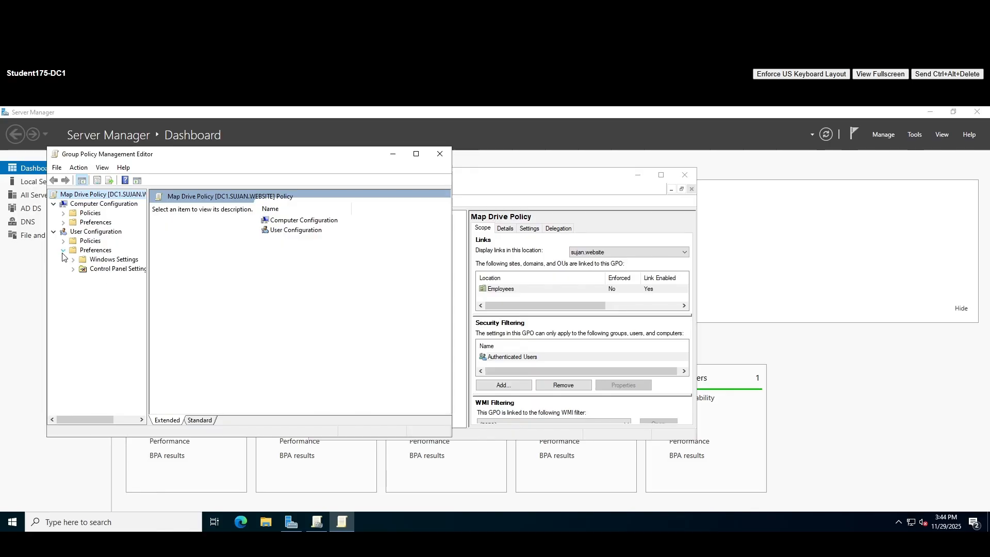
left_click(73, 260)
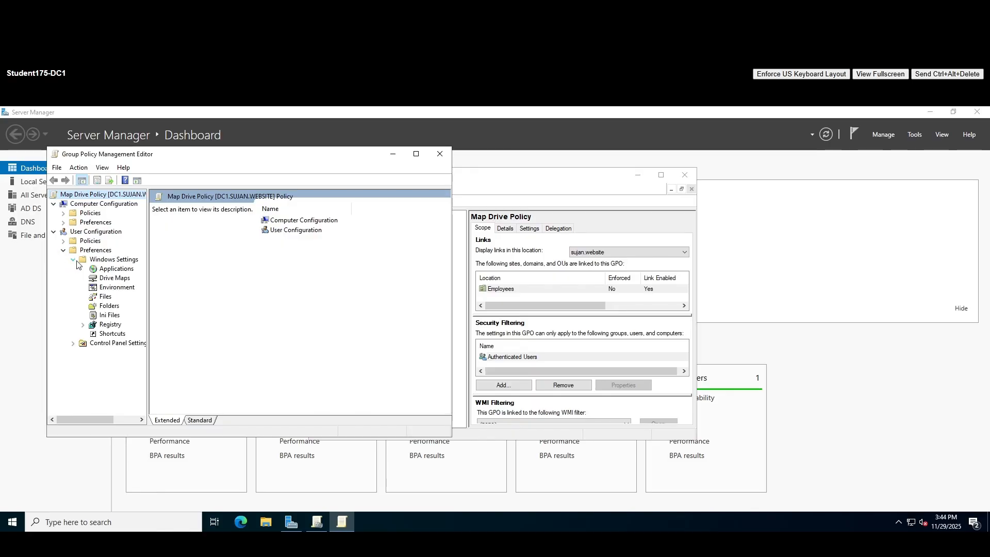
left_click(116, 279)
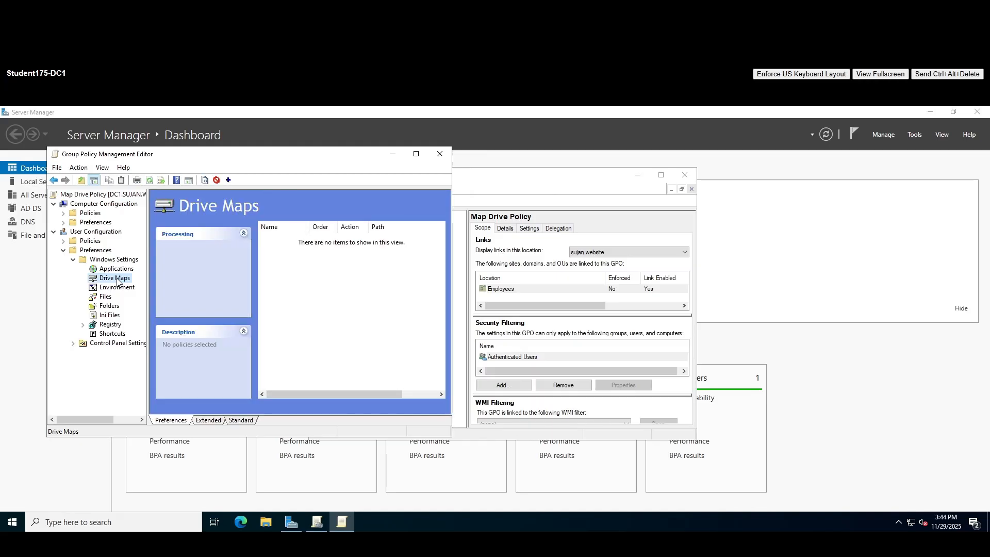
left_click_drag(325, 155, 564, 165)
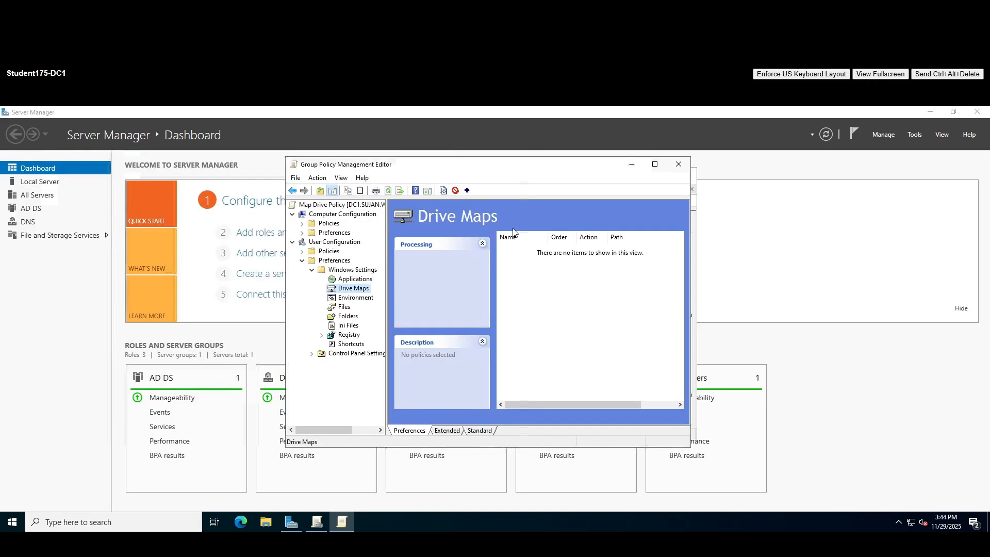
- Start a new mapped drive in Drive Maps and ready its location for entry
right_click(353, 292)
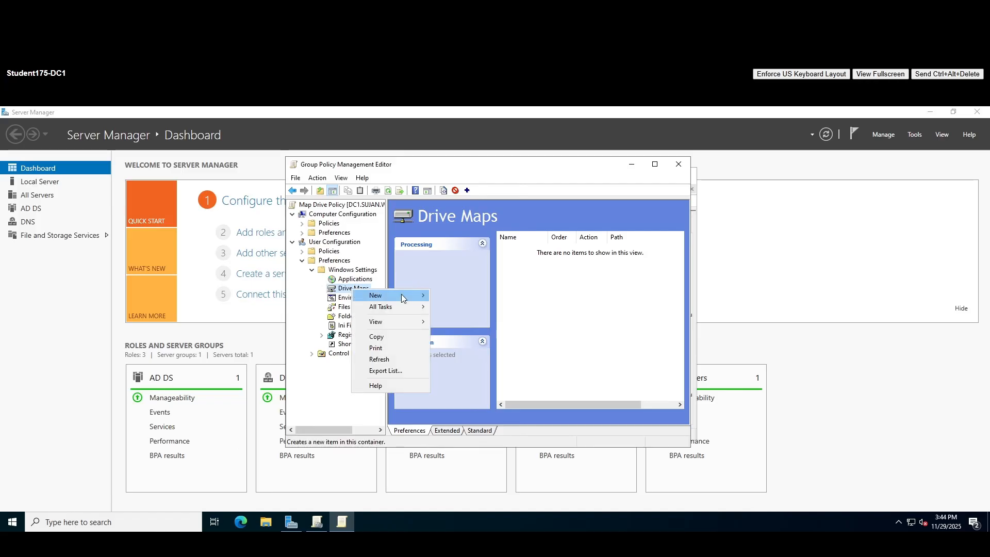
mouse_move(401, 294)
left_click(468, 294)
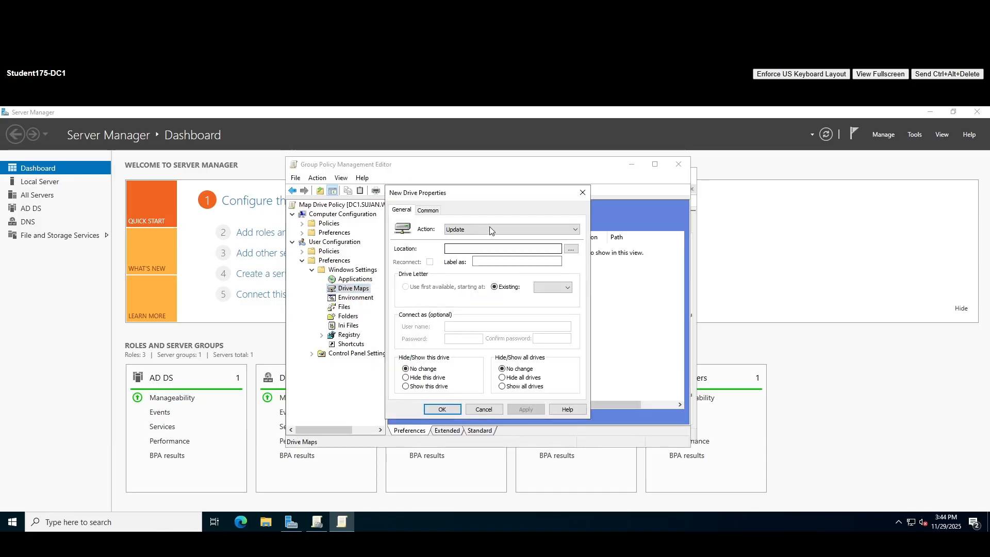
left_click(467, 248)
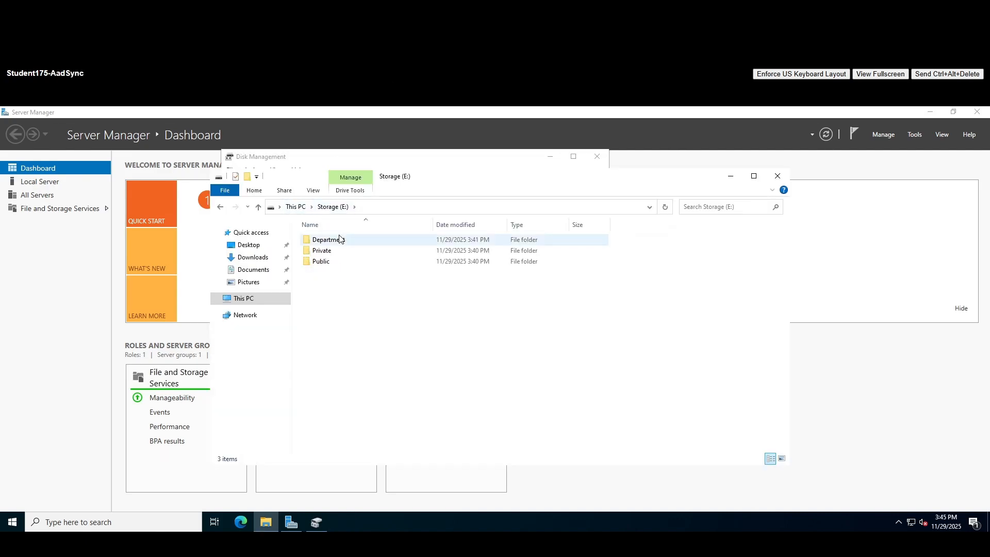
- Switch to the AadSync server and share the Public folder on Storage (E:) with domain users at Read/Write permission
right_click(328, 262)
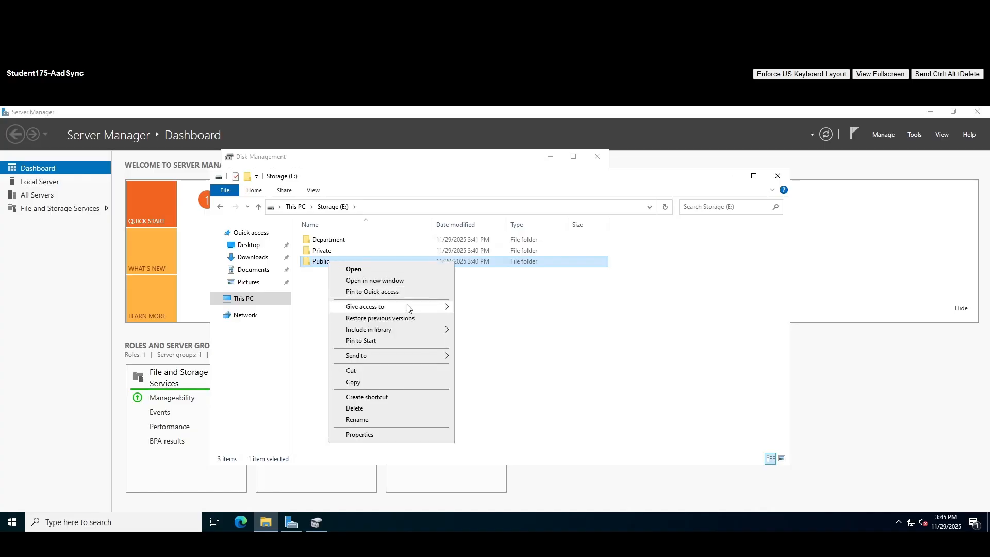
mouse_move(409, 307)
left_click(488, 320)
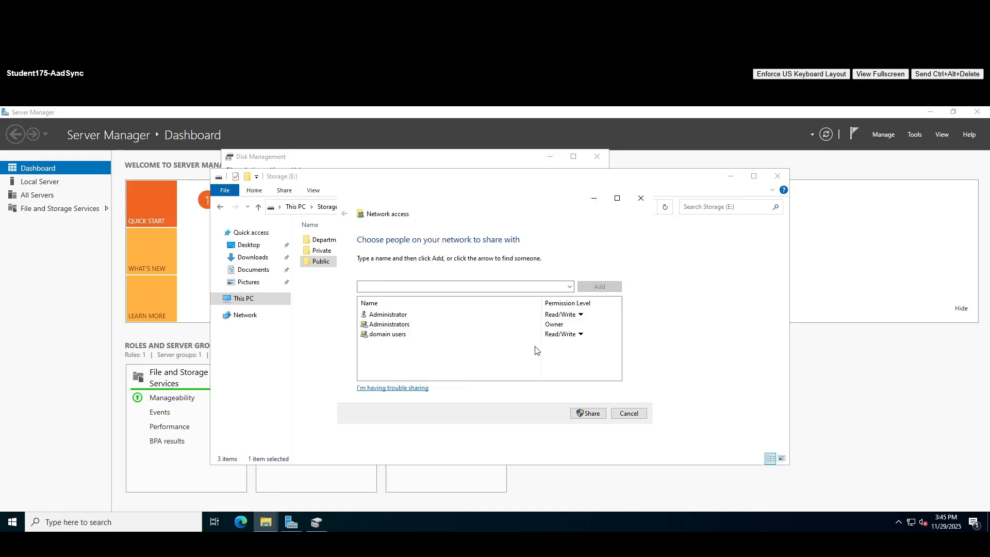
left_click(562, 334)
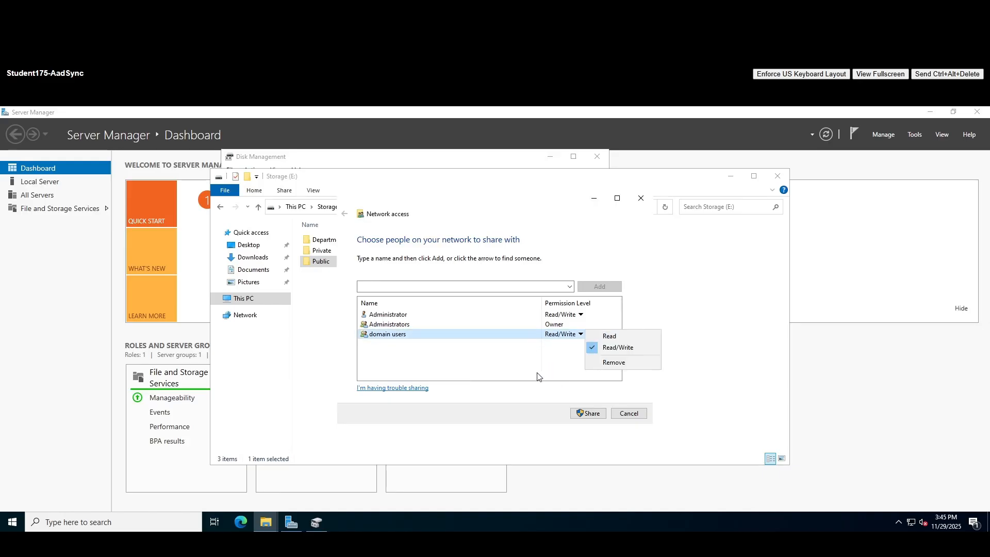
left_click(618, 347)
left_click(587, 413)
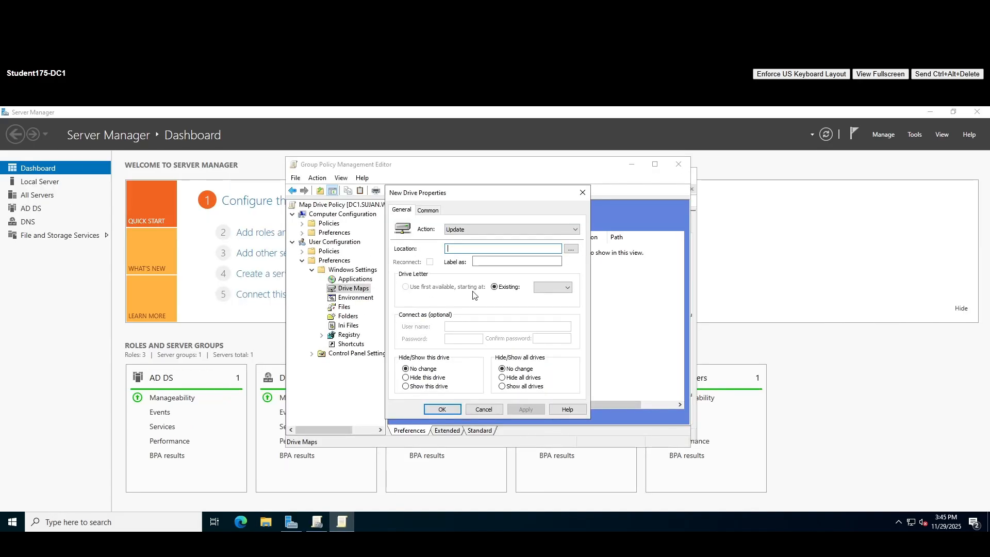
- Return to DC1 and set the new drive's location to \\fs\public, label it Public Drive, and use the Update action
type("FS")
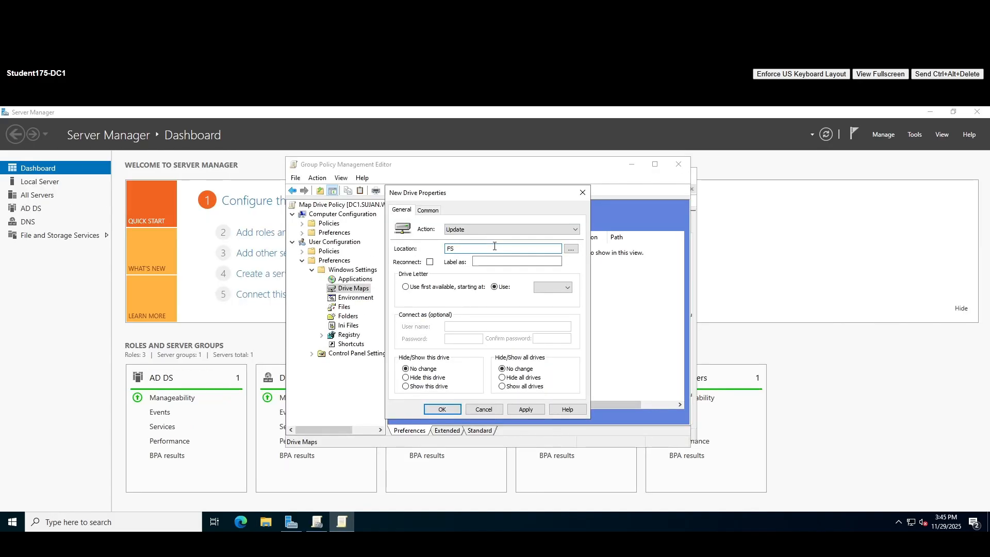
key("BackSpace")
key("BackSpace")
type("\\fs\\public")
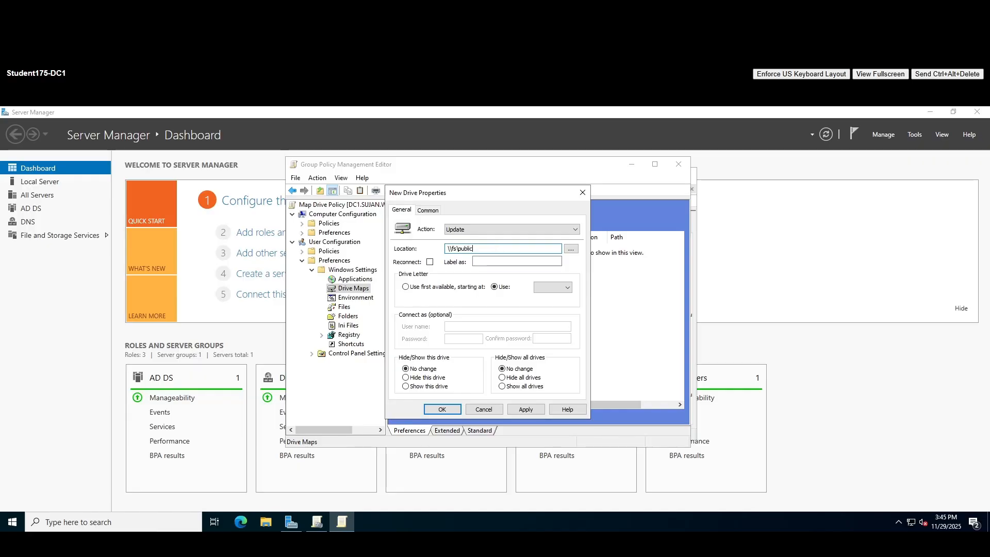
left_click(488, 262)
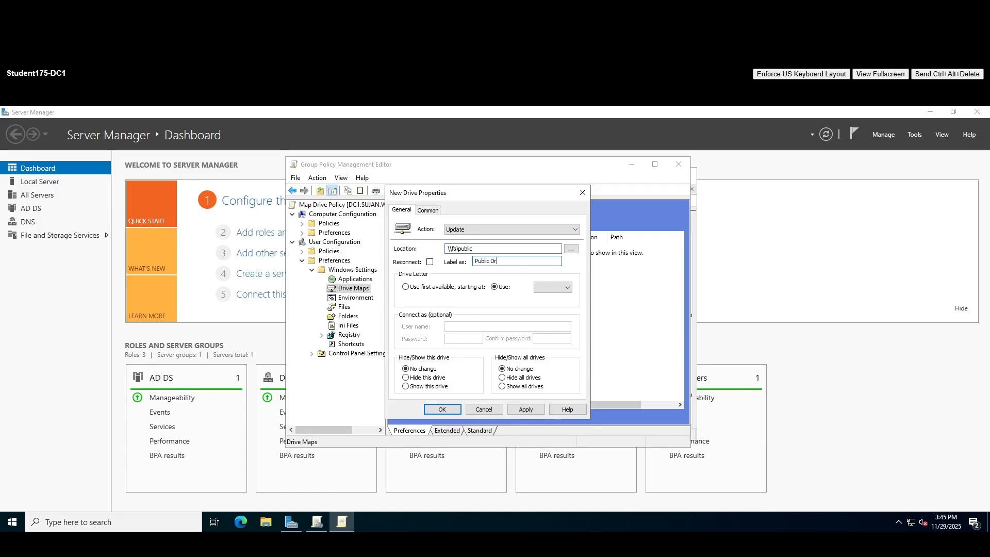
left_click(463, 230)
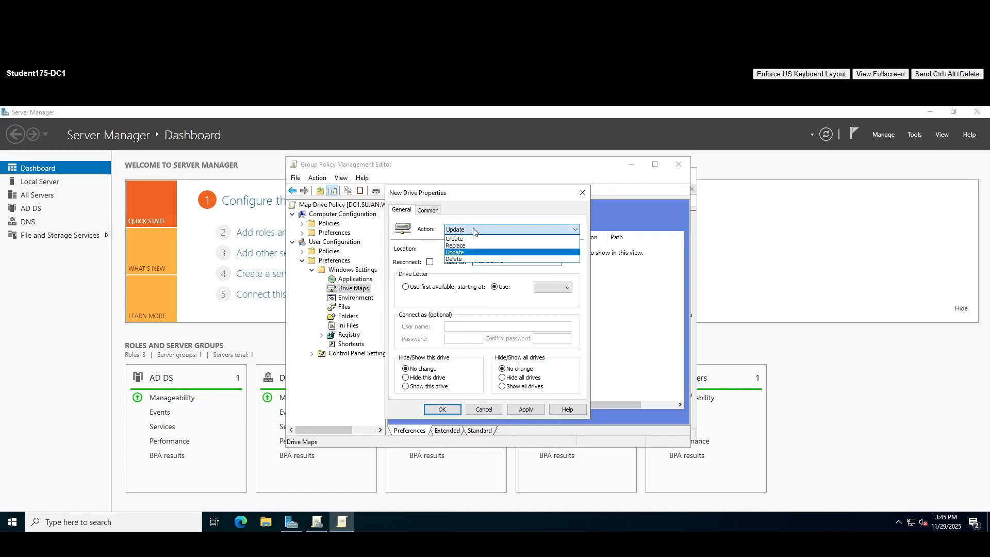
left_click(465, 252)
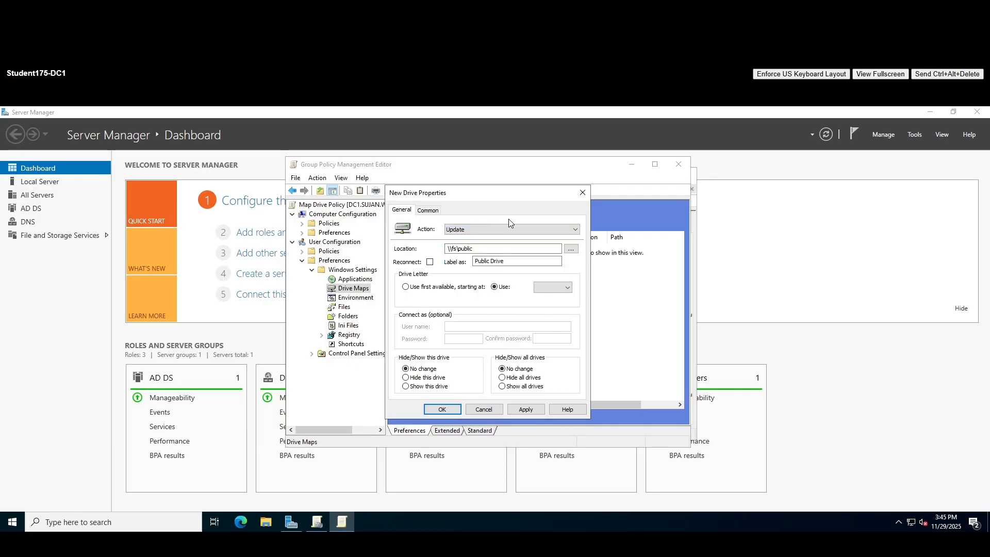
- Assign drive letter P to the Public Drive mapping, then save it after reviewing its common options
left_click(550, 290)
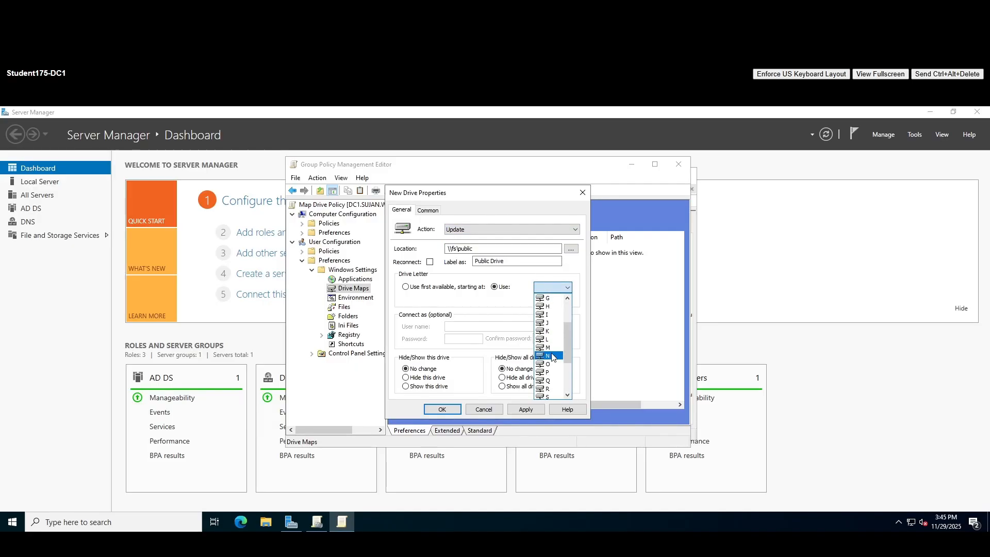
scroll(552, 356, "up", 2)
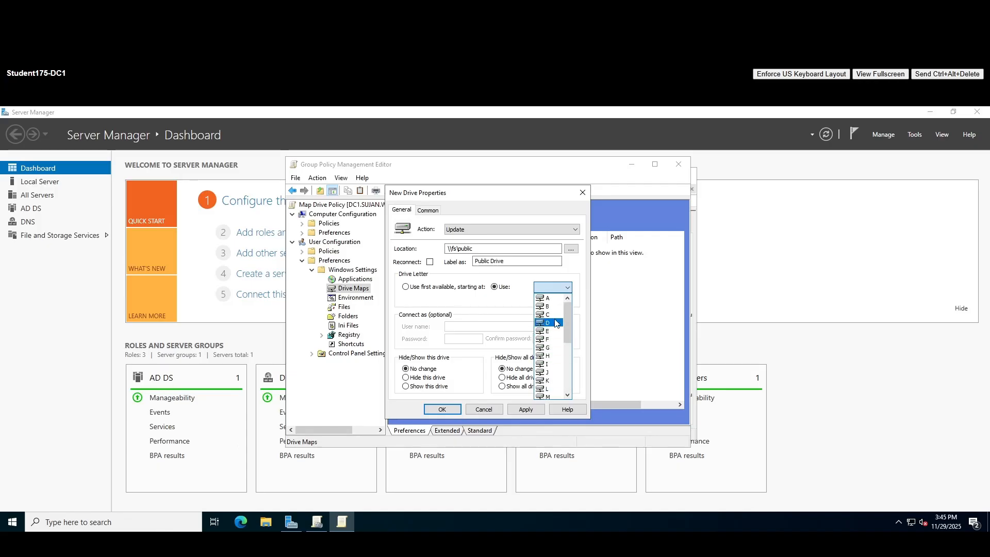
scroll(556, 356, "down", 5)
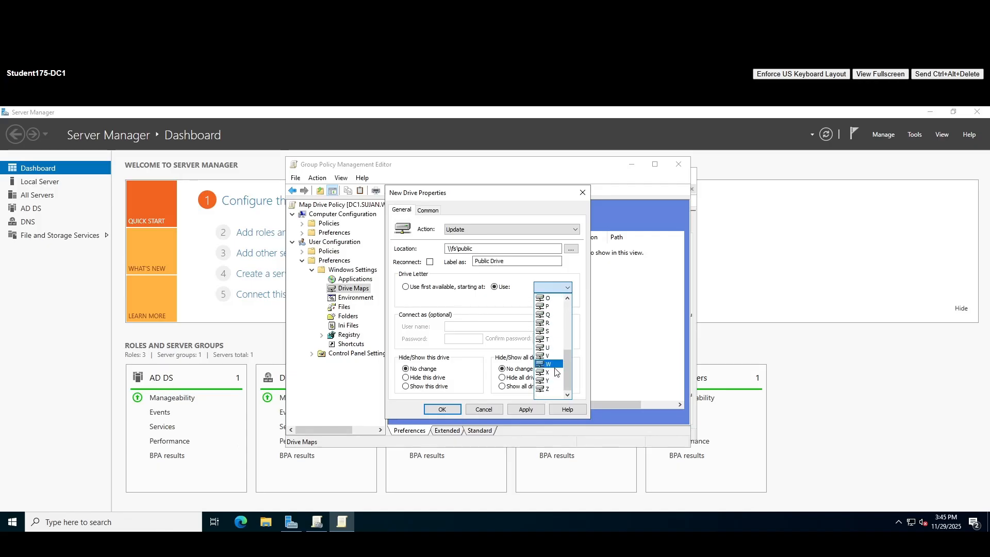
left_click(549, 307)
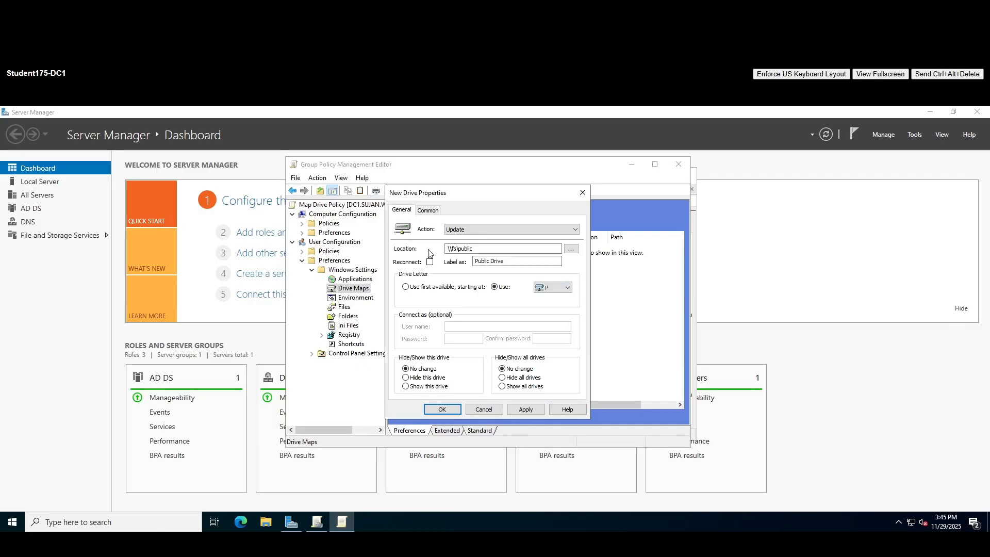
left_click(433, 213)
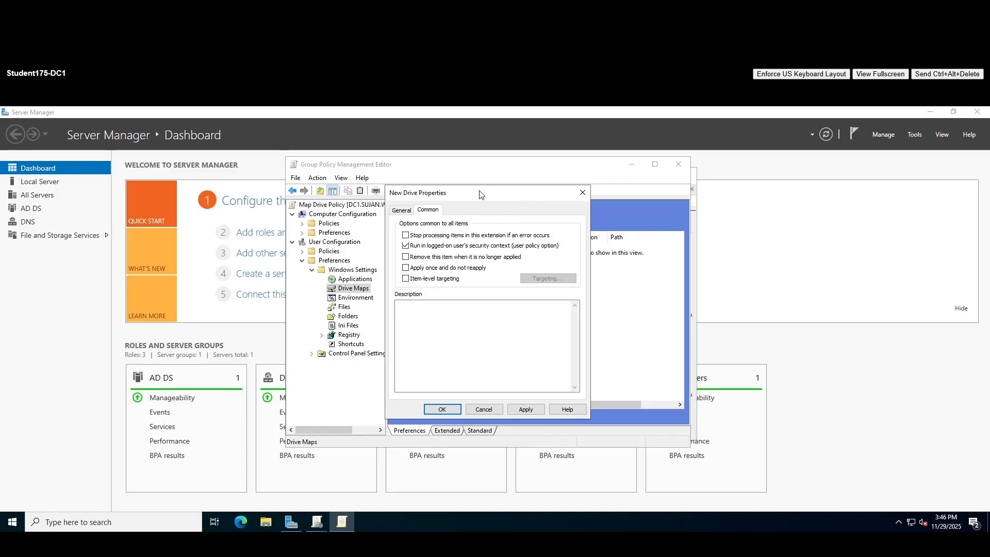
left_click_drag(480, 194, 511, 196)
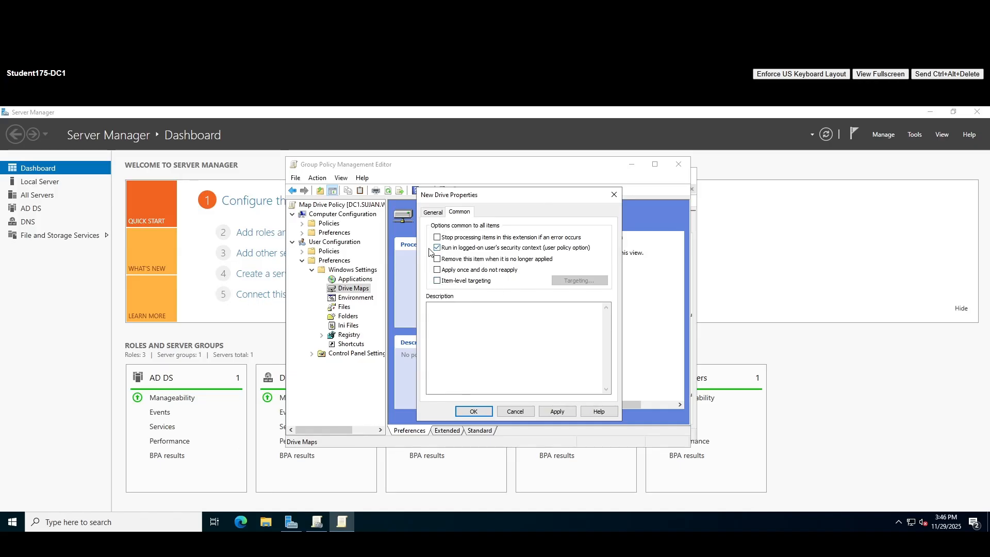
left_click(433, 212)
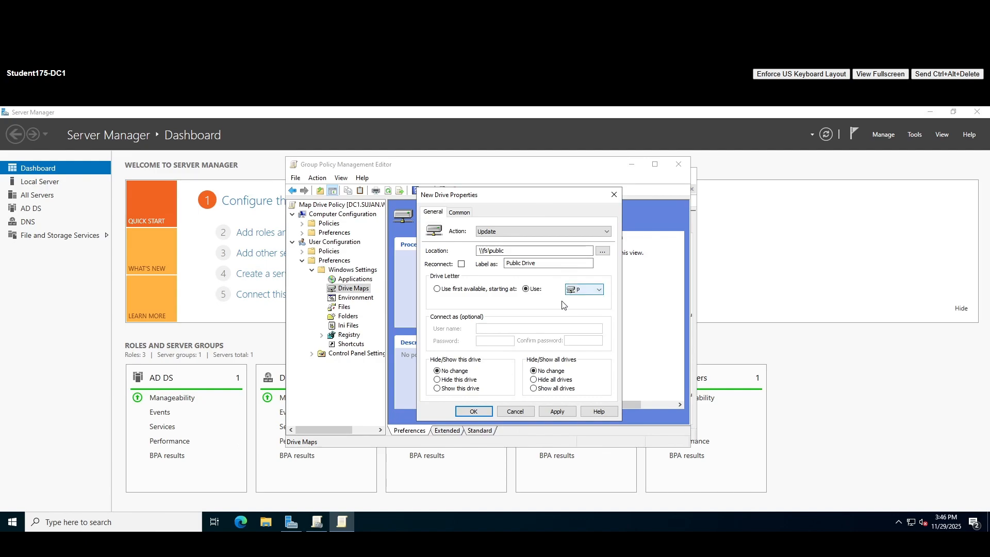
left_click(557, 412)
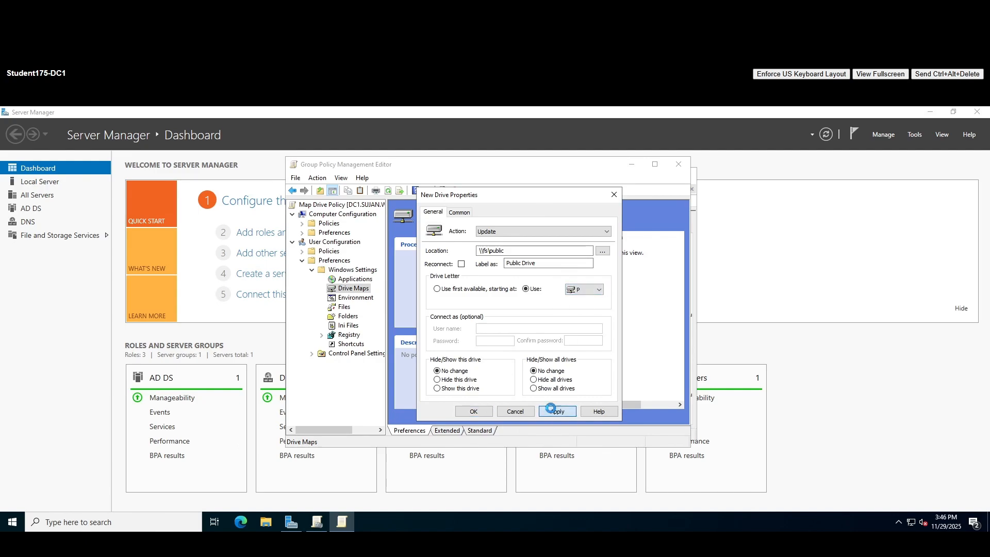
left_click(470, 411)
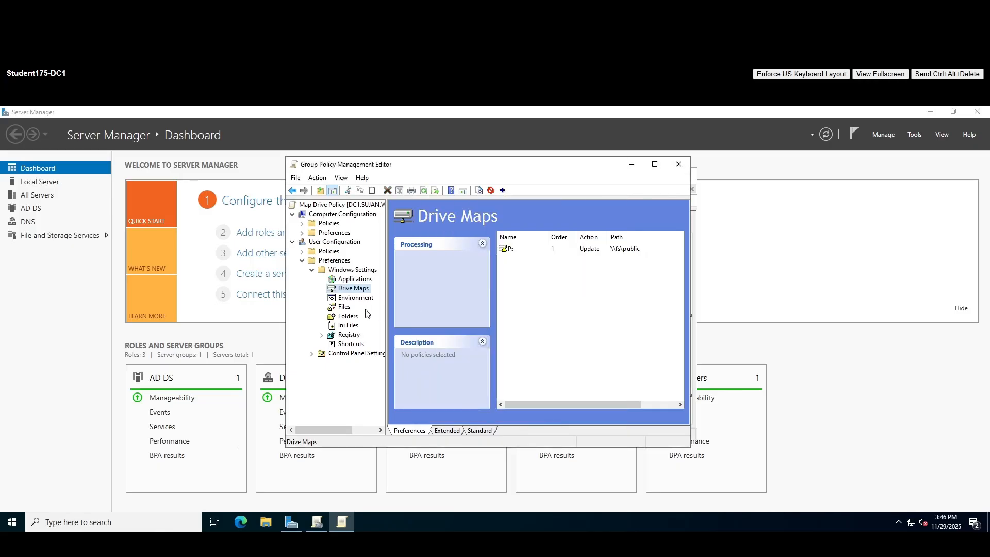
- Start another mapped drive in Drive Maps with the location \\fs\IT
right_click(355, 290)
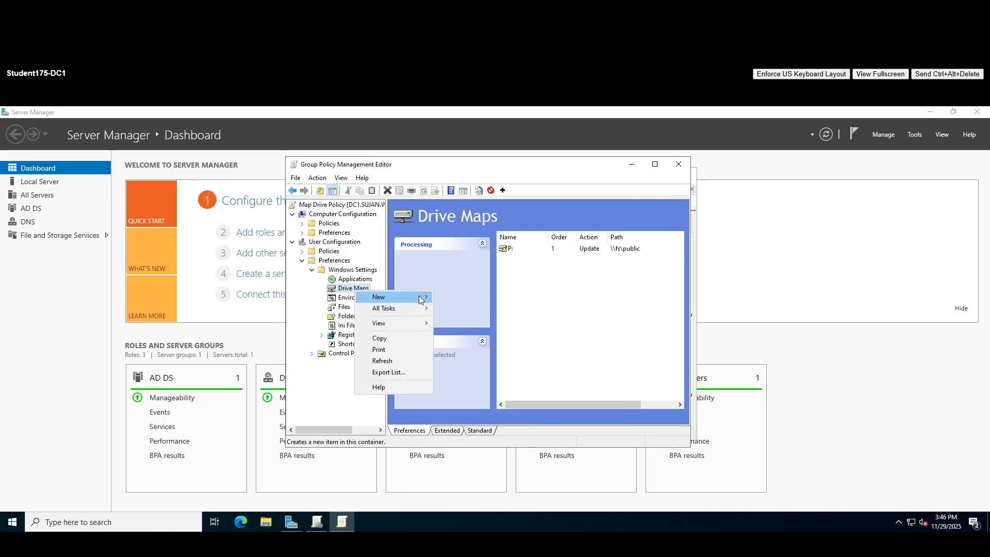
mouse_move(421, 298)
left_click(478, 298)
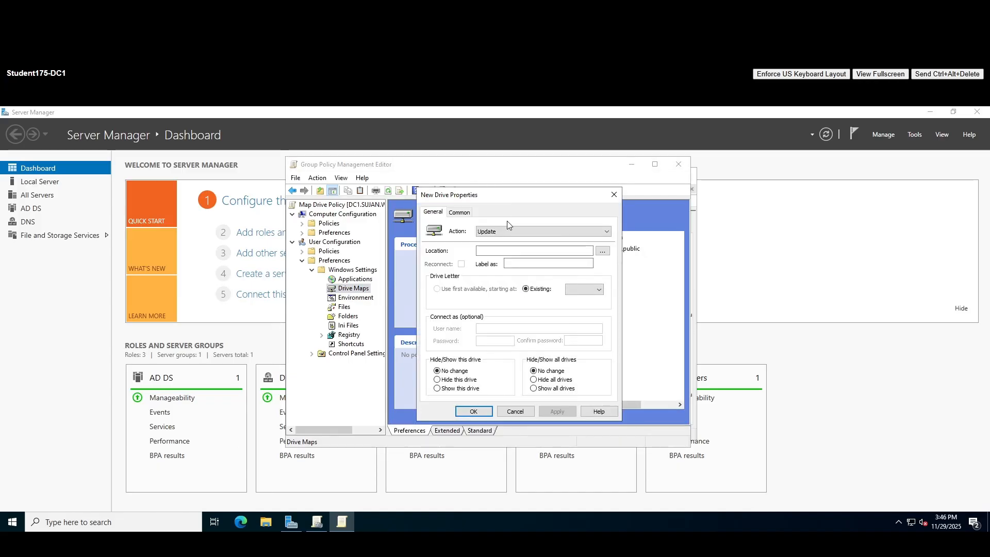
left_click(516, 250)
type("\\\\fs\\")
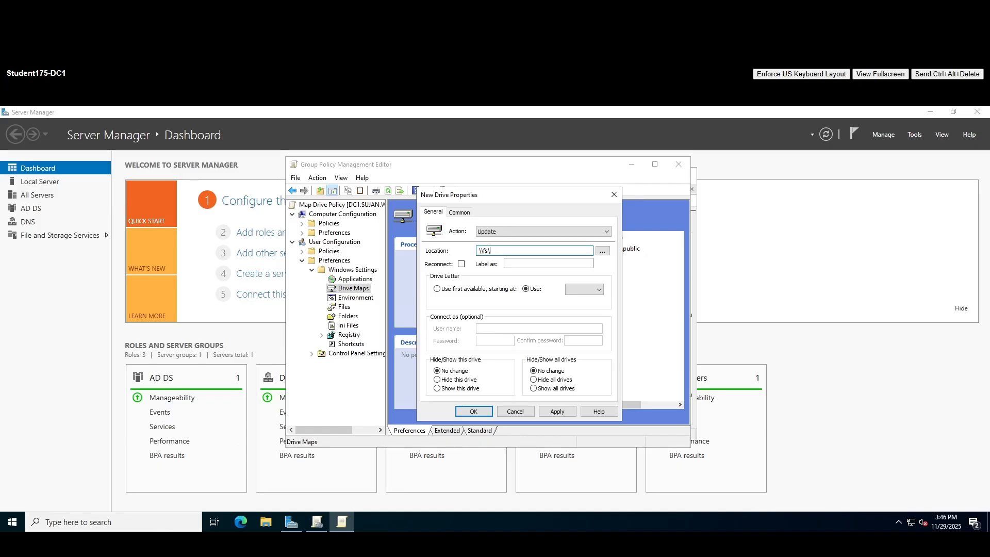
type("IT")
- Label the new mapping IT and assign it drive letter I
left_click(527, 265)
left_click(591, 290)
scroll(583, 341, "down", 2)
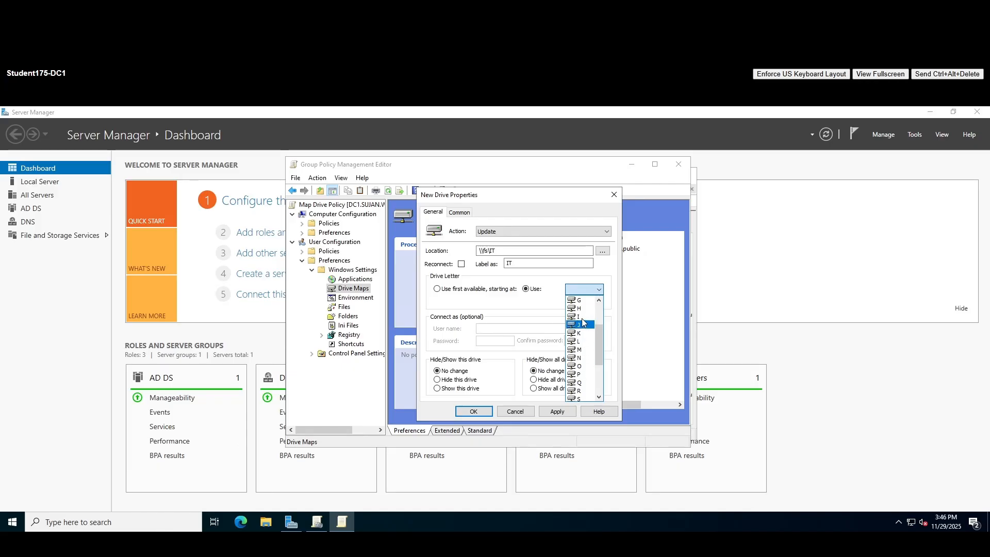
left_click(580, 317)
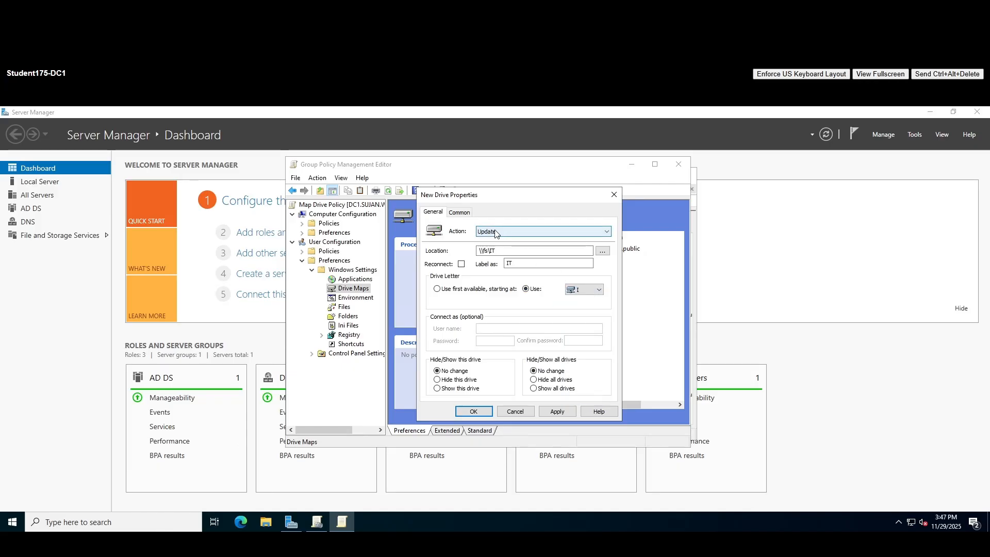
- Enable running in the logged-on user's security context and item-level targeting for the IT drive, and open its Targeting Editor
left_click(461, 213)
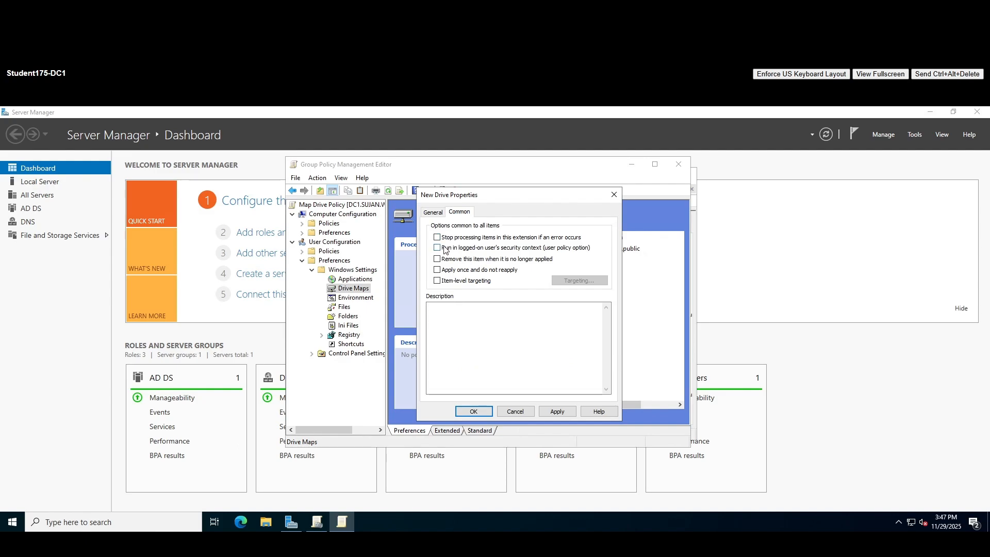
left_click(438, 282)
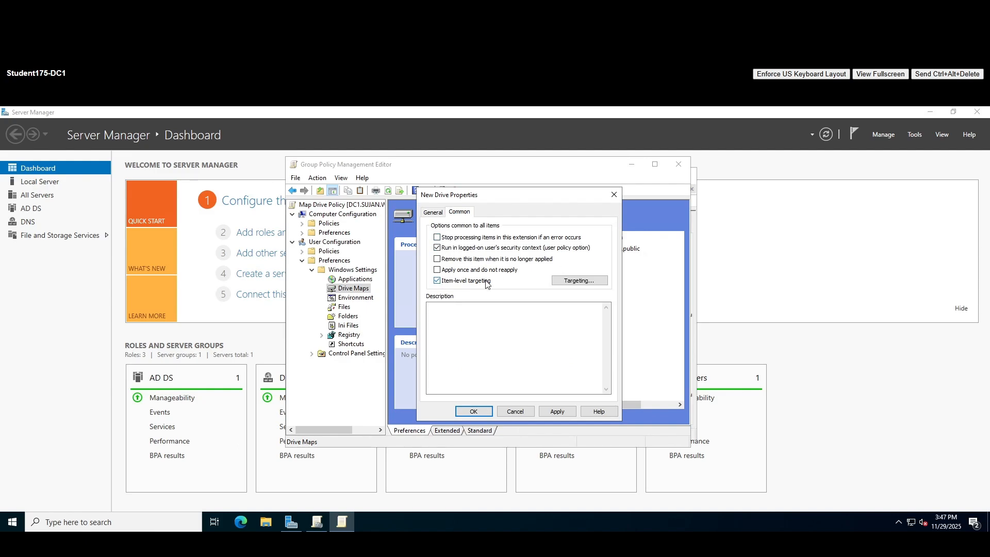
left_click(579, 281)
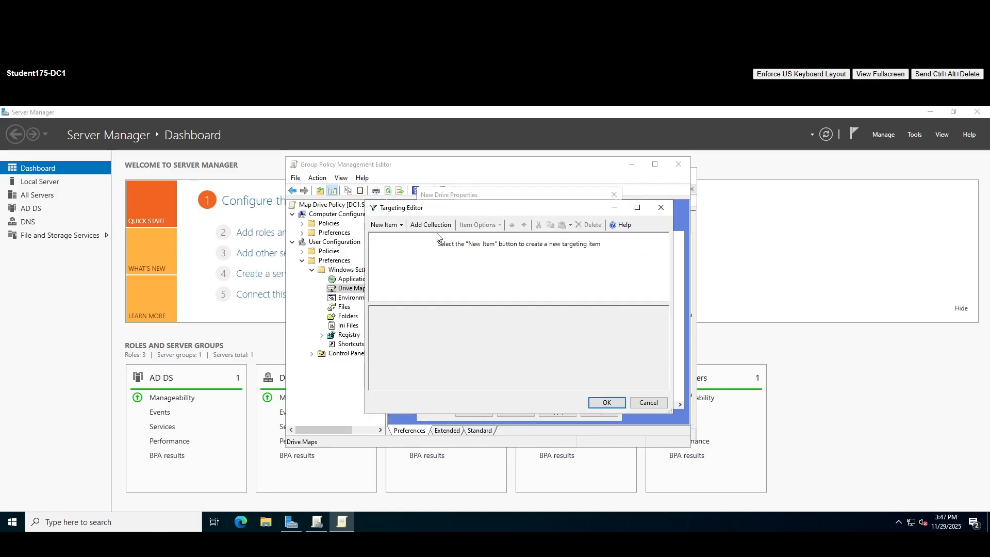
- Add an Organizational Unit targeting item to the IT drive, selecting the IT organizational unit from the directory
left_click(397, 227)
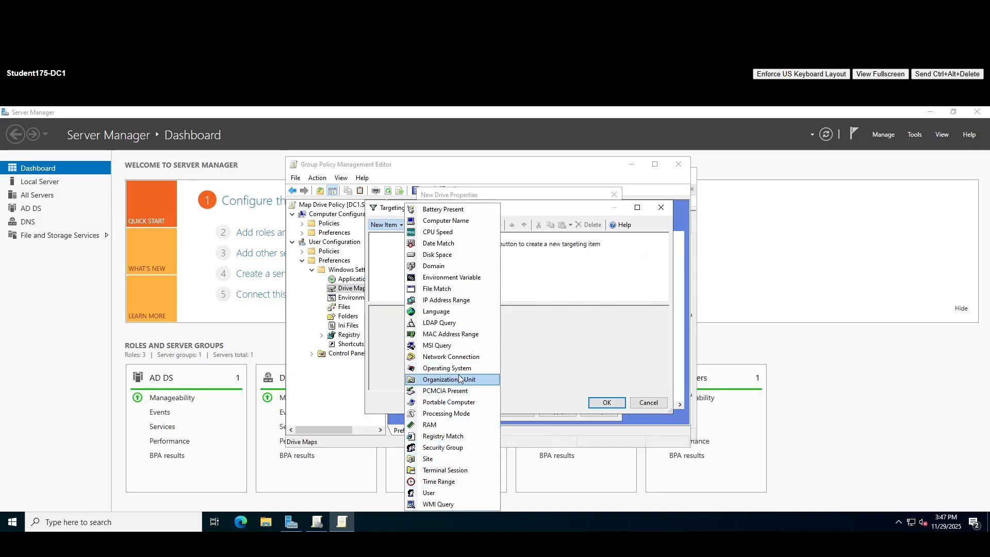
left_click(481, 381)
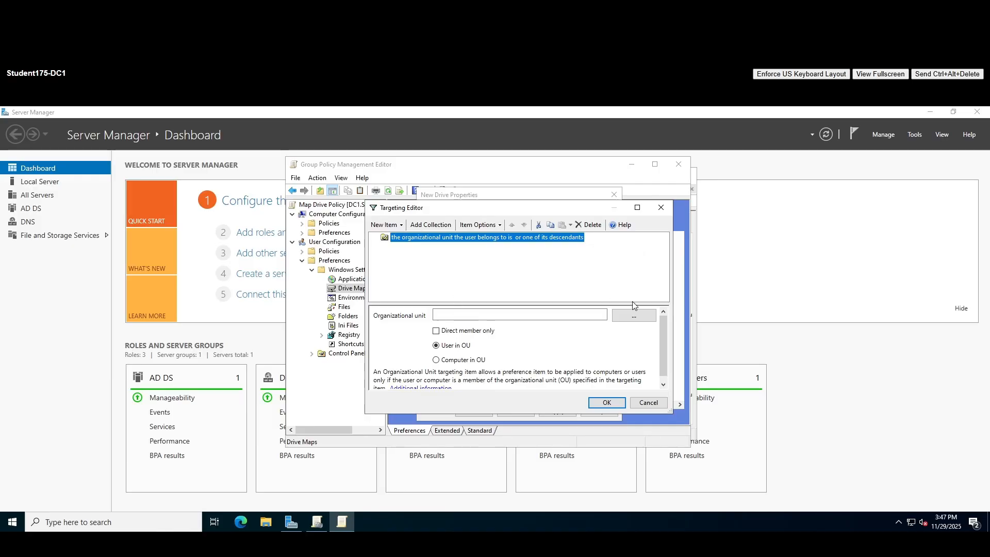
left_click(639, 314)
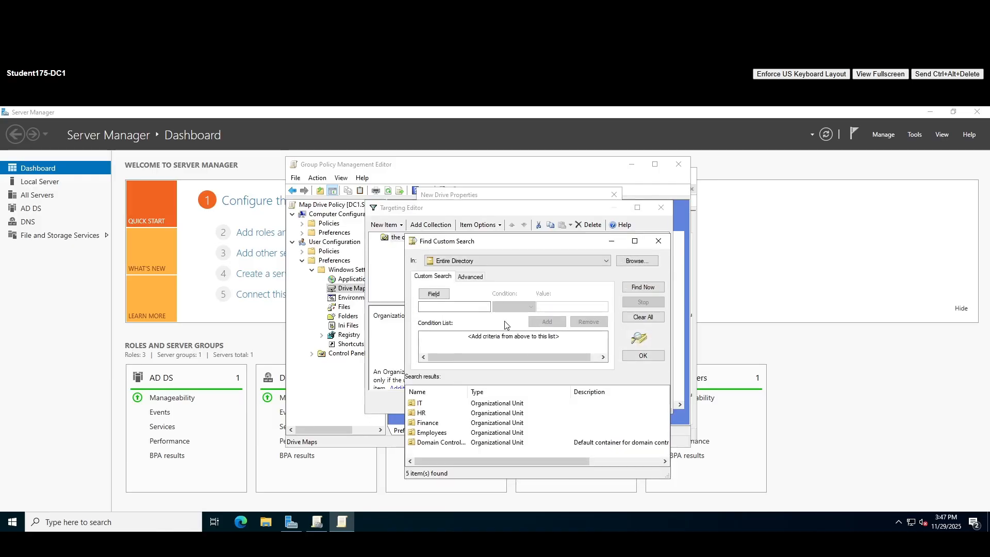
scroll(503, 408, "down", 1)
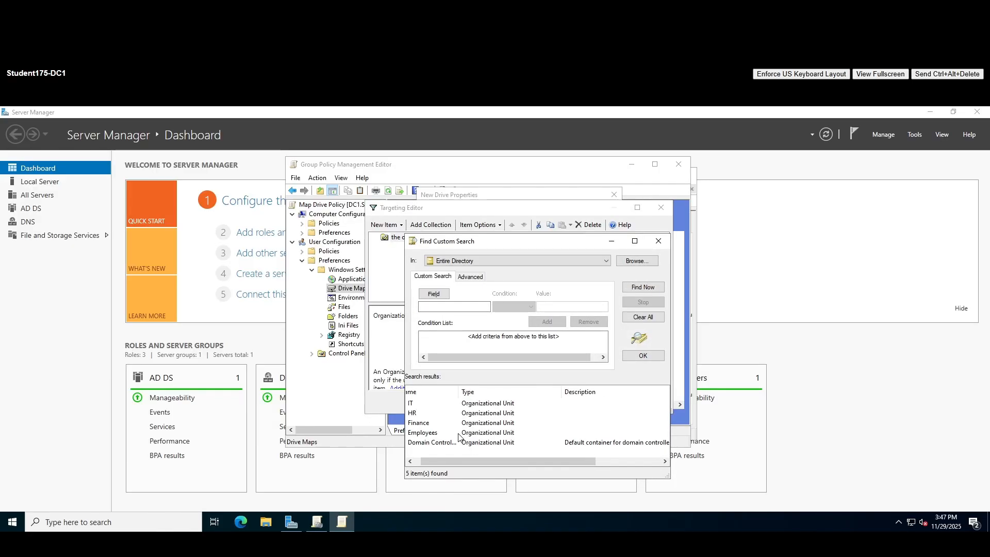
left_click_drag(447, 462, 436, 463)
scroll(423, 409, "down", 1)
left_click(436, 404)
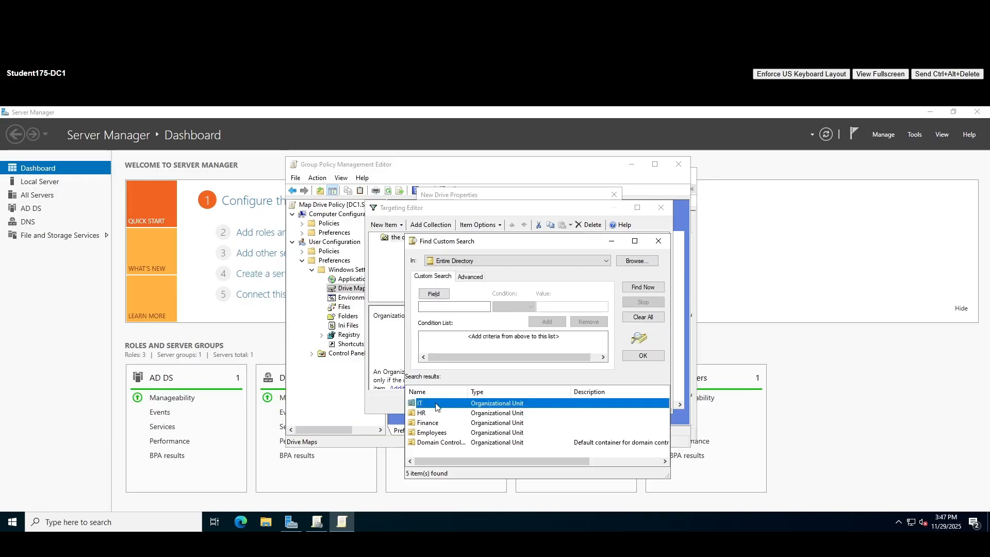
double_click(435, 404)
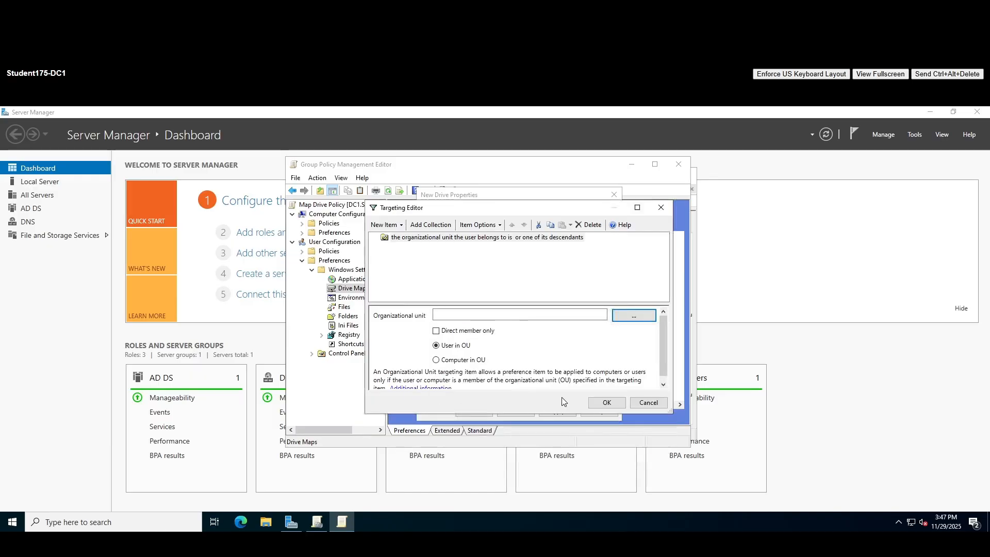
- Accept the targeting rule and save the IT drive mapping
left_click(607, 402)
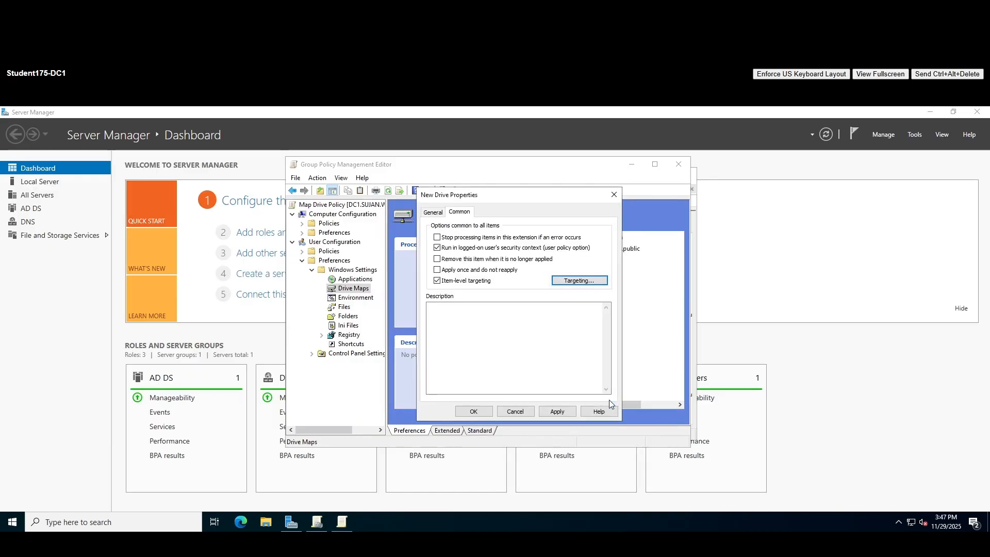
left_click(557, 412)
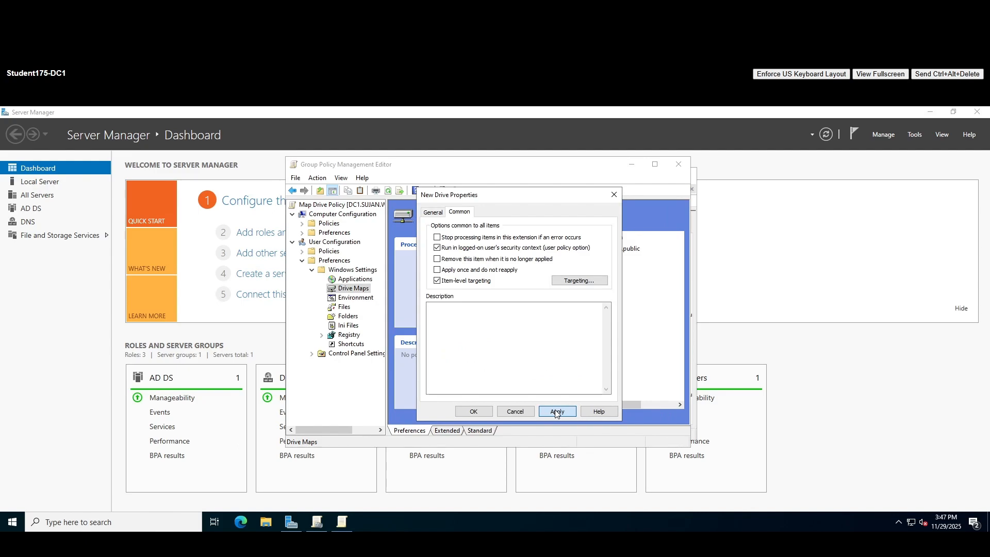
left_click(481, 412)
left_click(529, 290)
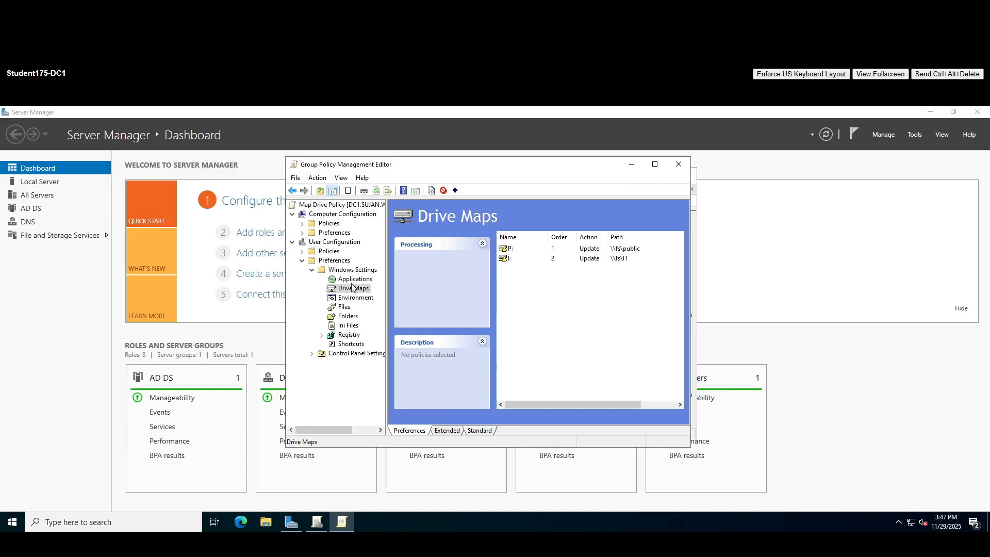
- Create another mapped drive in Drive Maps with the location \\fs\finance
right_click(348, 289)
mouse_move(386, 298)
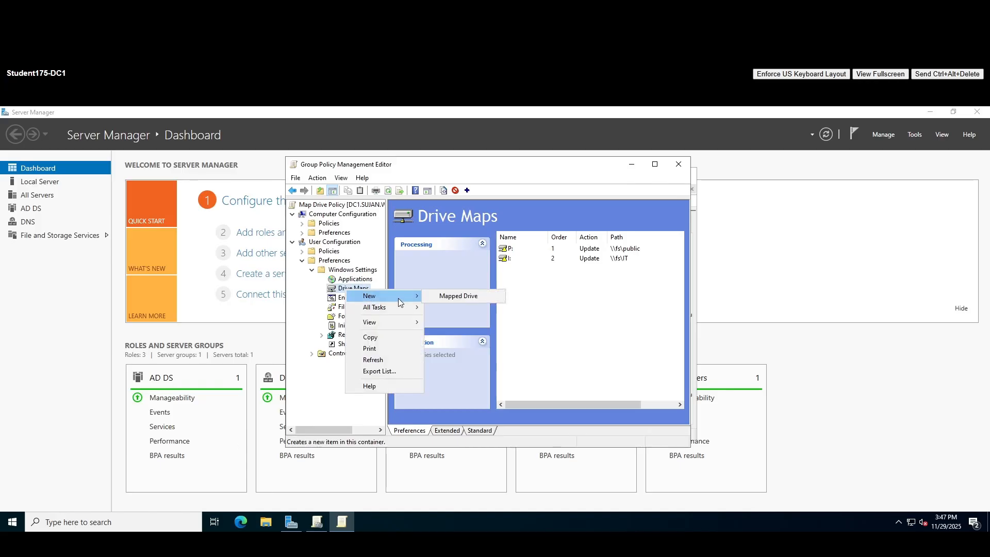
left_click(464, 293)
left_click(490, 251)
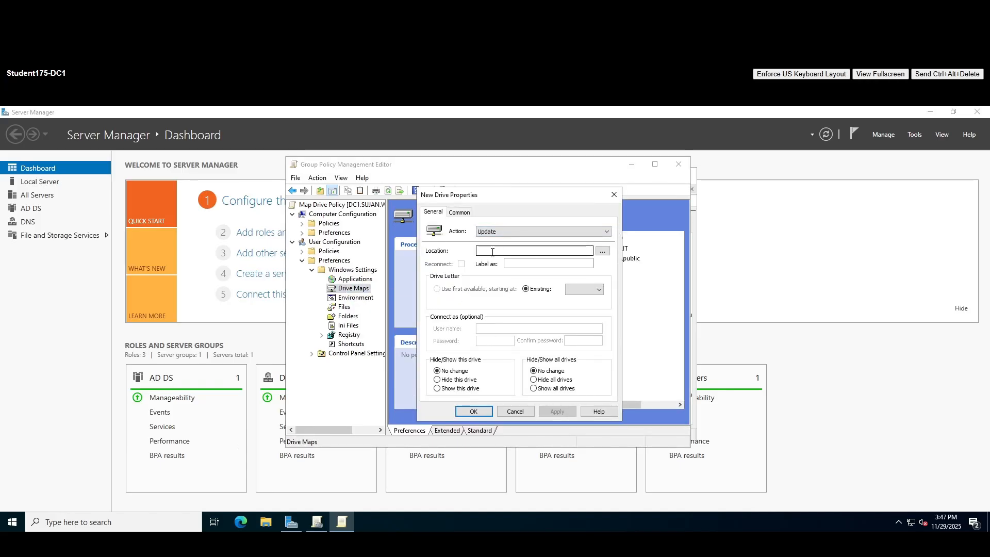
type("\\\\fs\\")
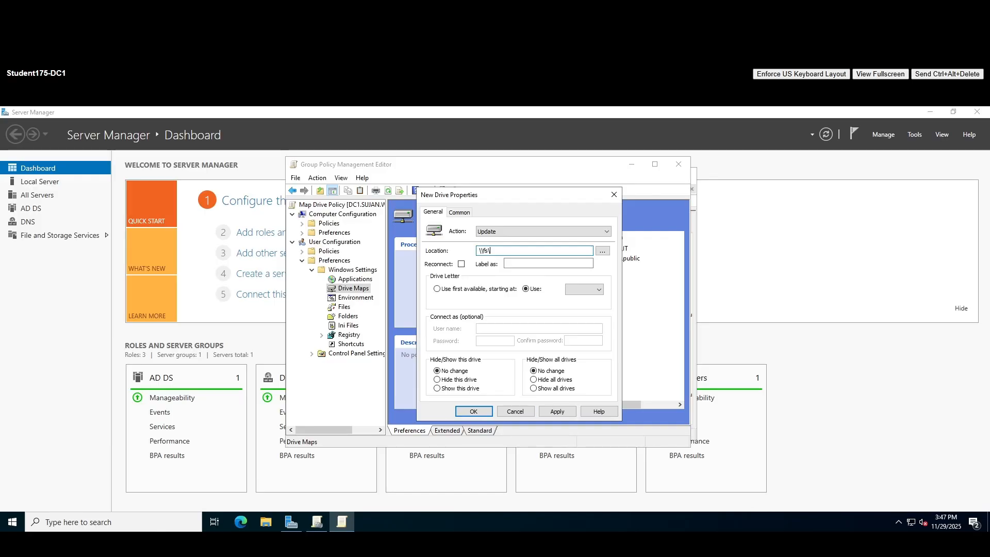
type("finance")
- Label the new mapping Finance Drive and assign it drive letter F
left_click(533, 262)
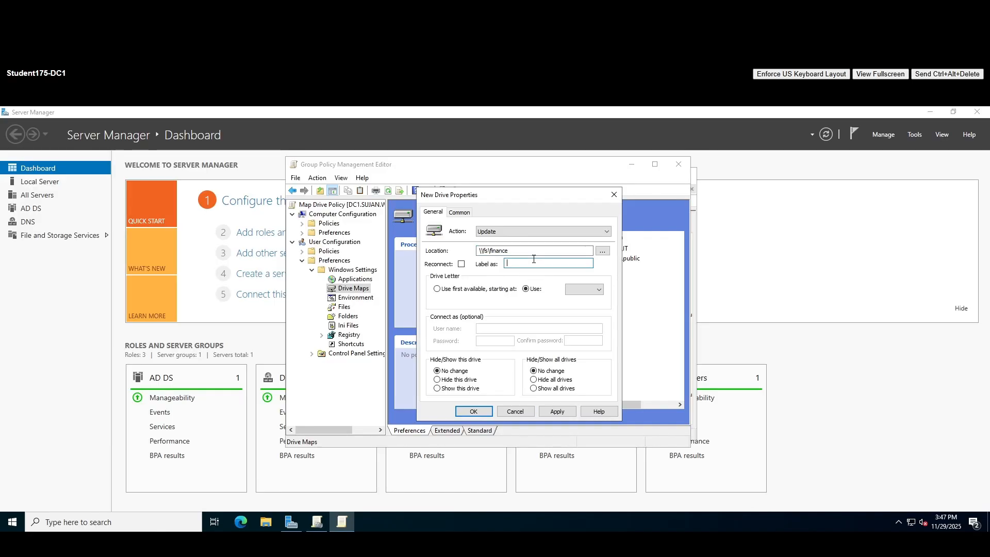
type("F")
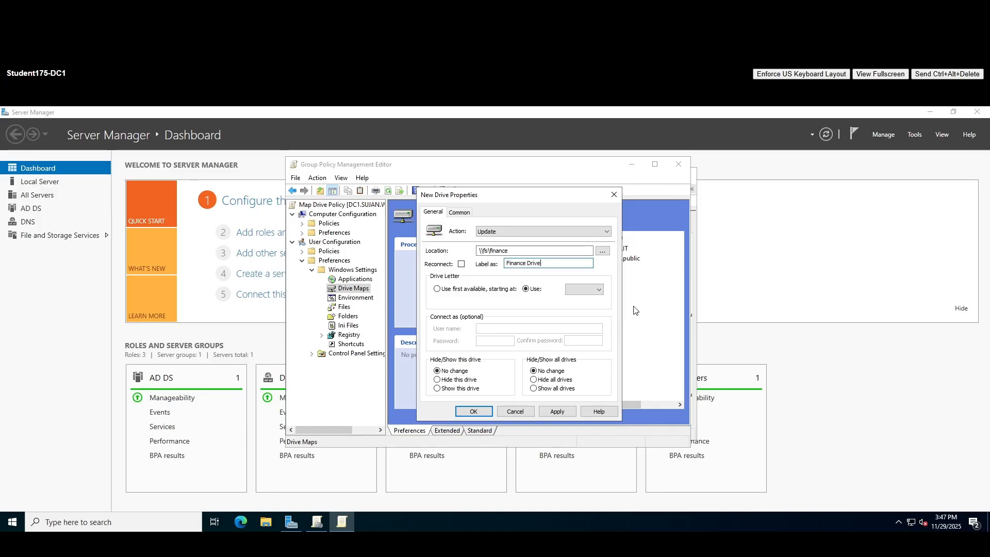
type("inance Drive")
left_click(593, 291)
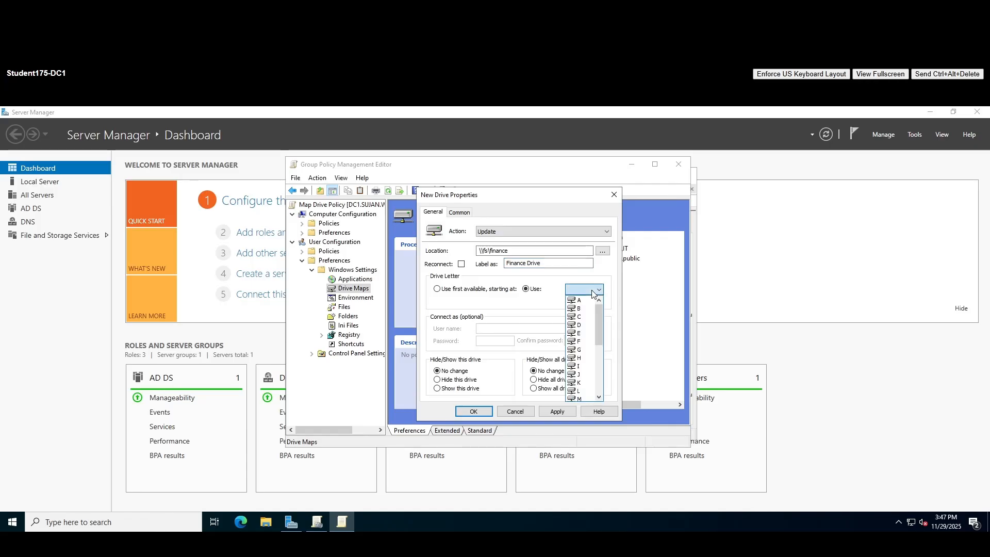
left_click(585, 342)
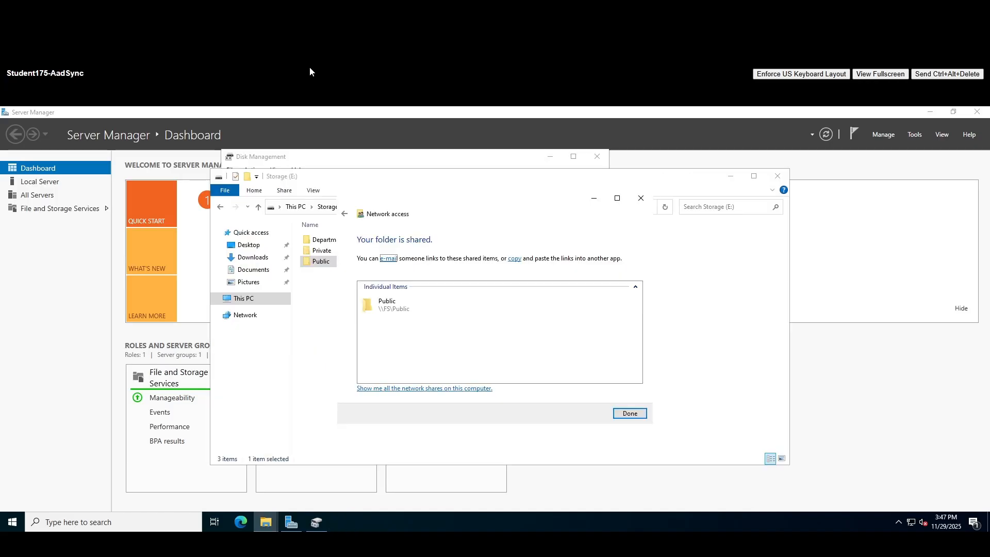
- On the AadSync server, dismiss the Public folder's sharing confirmation and check Network and This PC in File Explorer
key("Return")
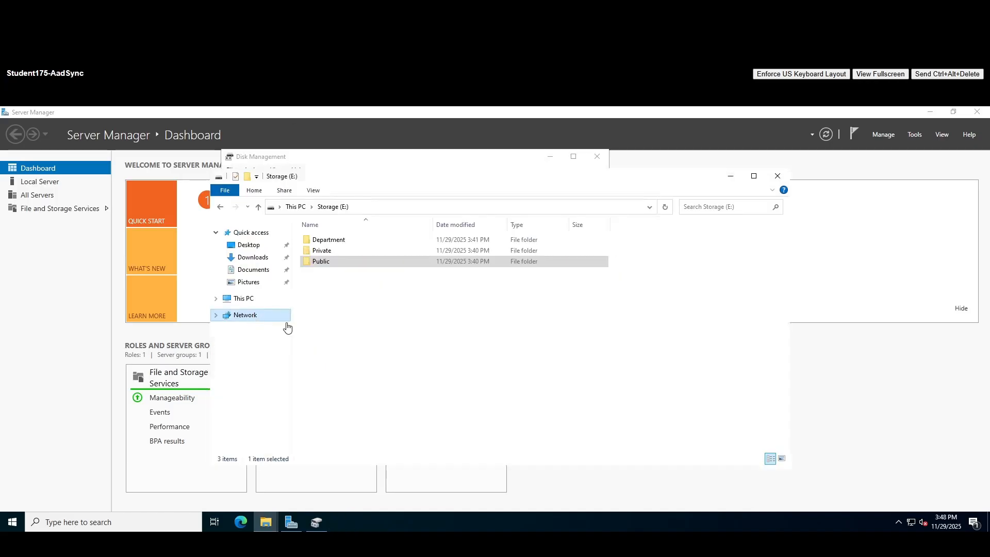
left_click(253, 319)
left_click(610, 314)
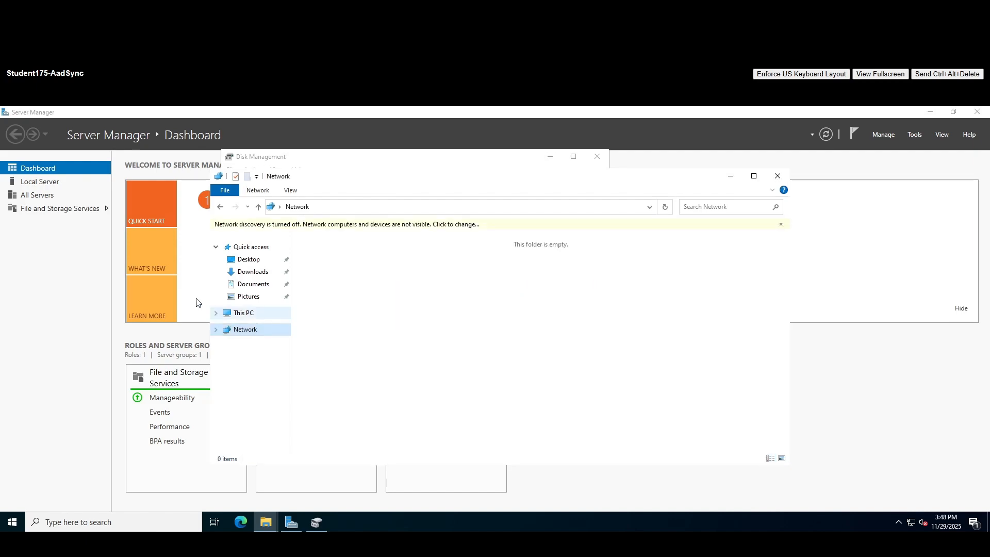
left_click(245, 312)
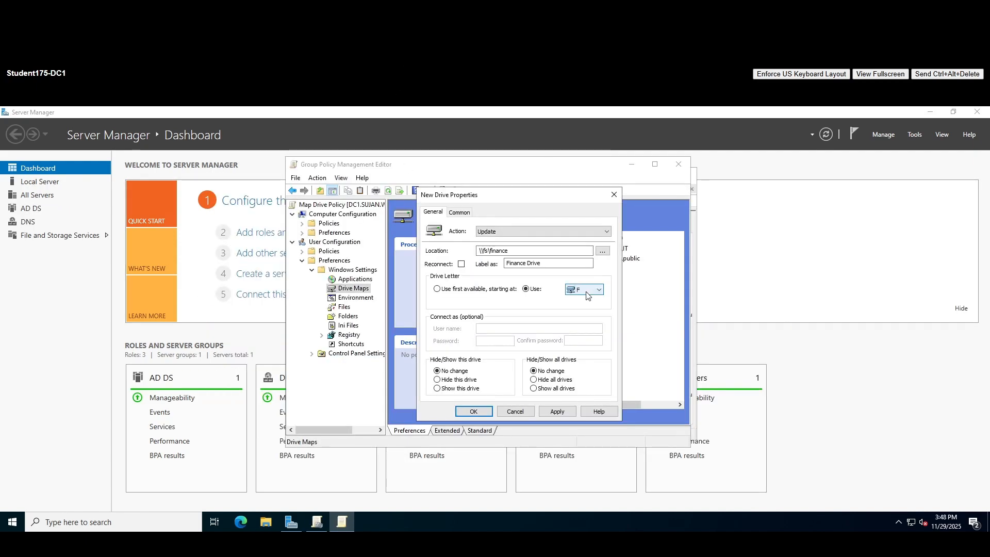
- Enable the logged-on user's security context and item-level targeting for the Finance drive, and open its Targeting Editor
left_click(460, 212)
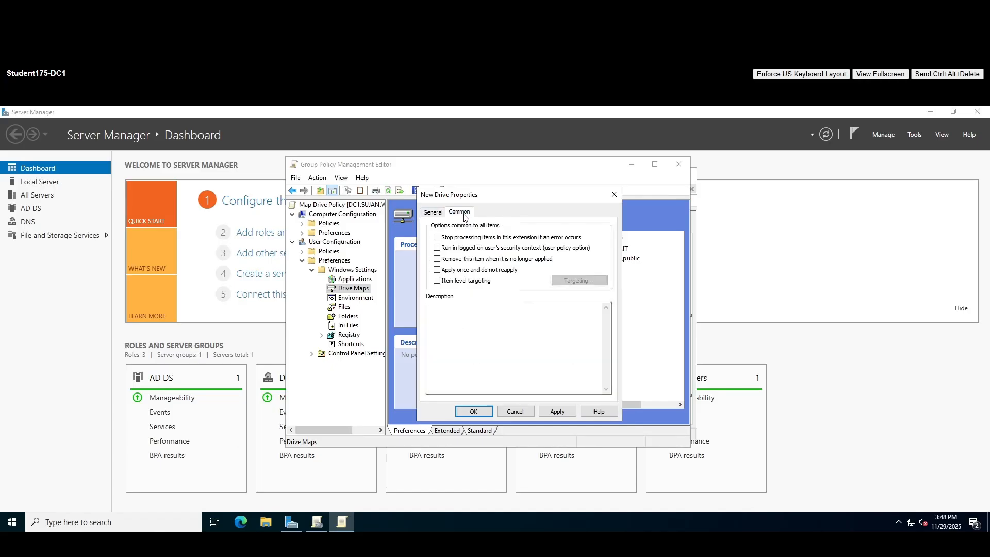
left_click(449, 249)
left_click(466, 282)
left_click(573, 281)
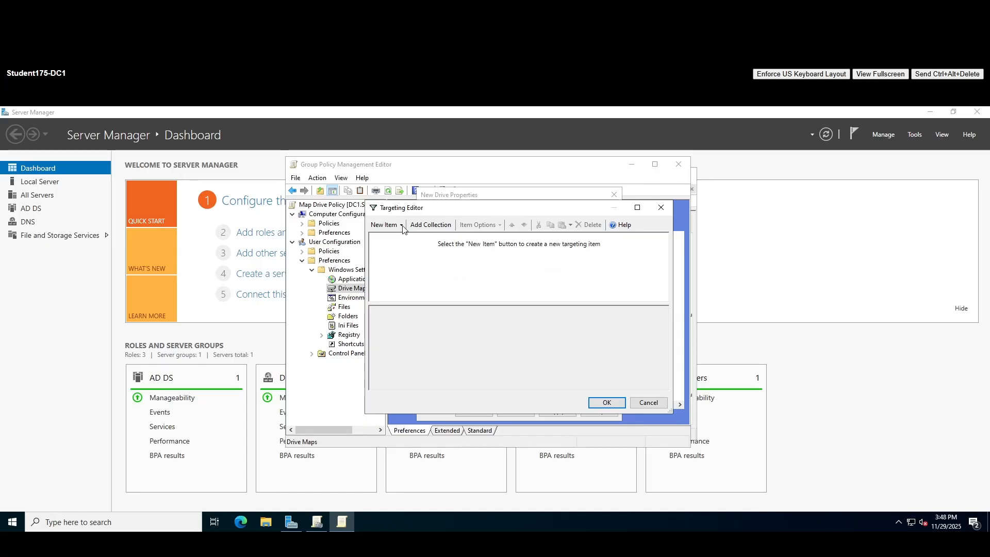
- Target the Finance drive at the Finance organizational unit and save the drive mapping
left_click(384, 225)
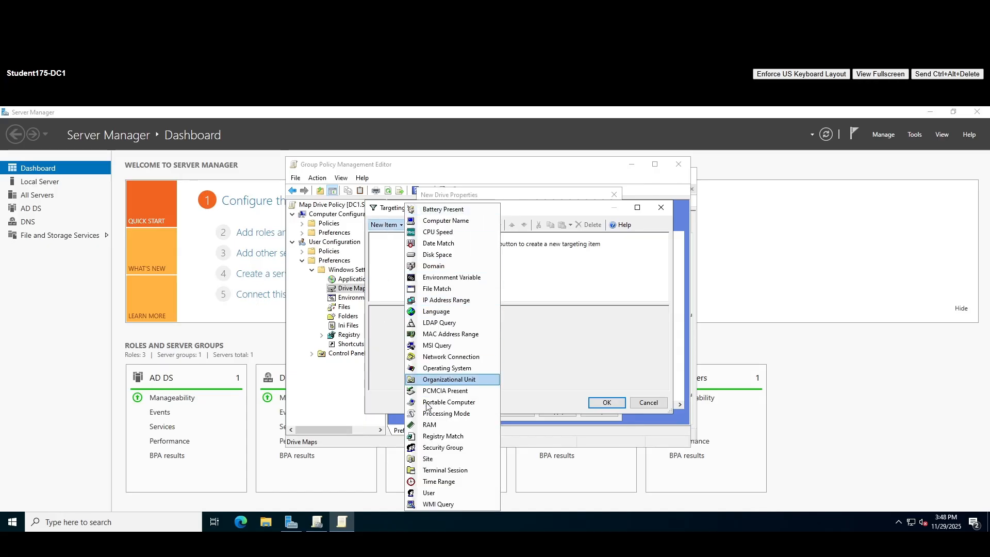
left_click(448, 380)
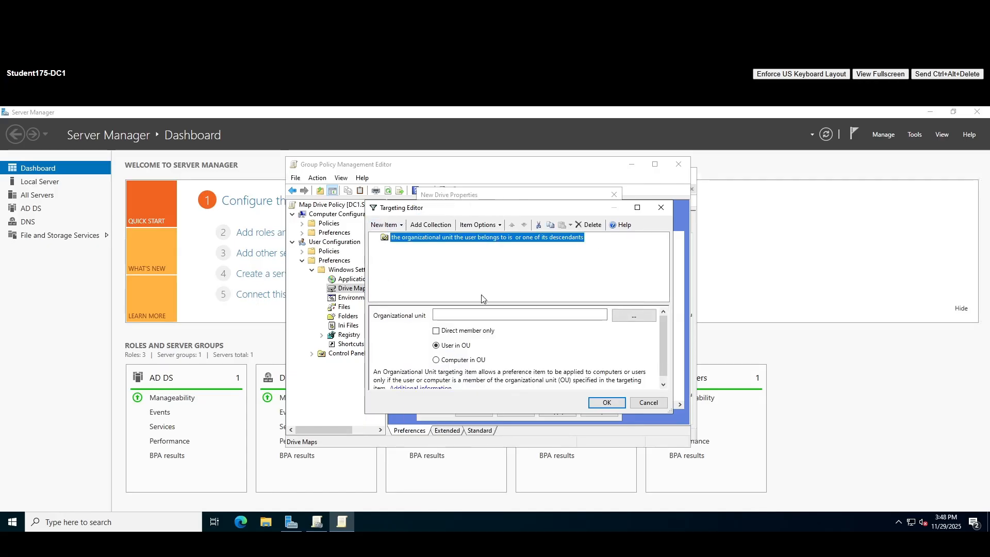
left_click(634, 315)
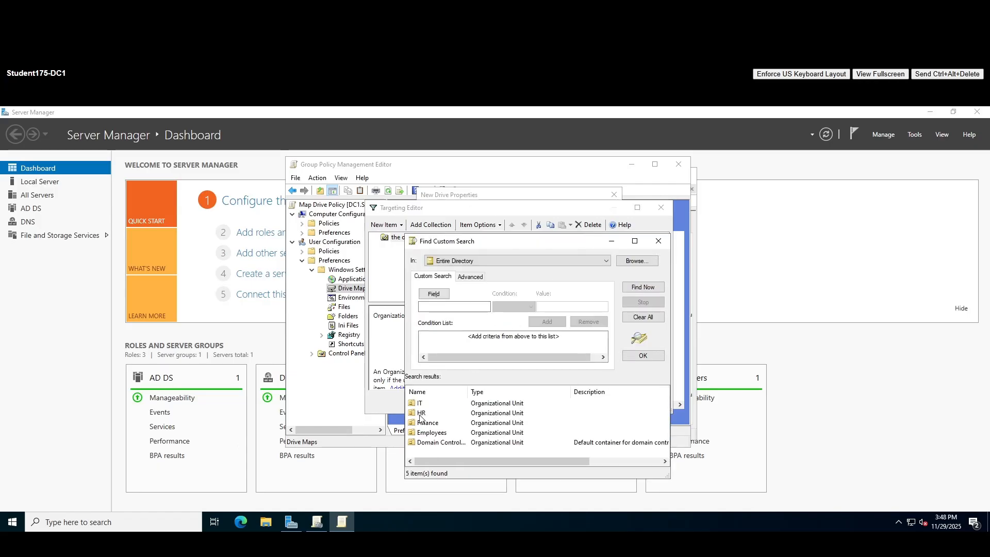
double_click(434, 426)
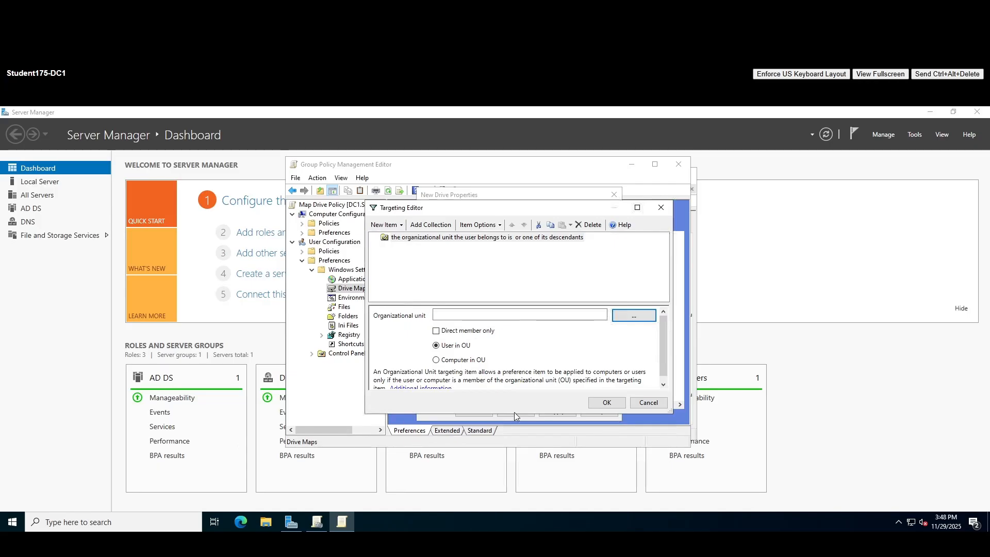
left_click(605, 405)
left_click(557, 411)
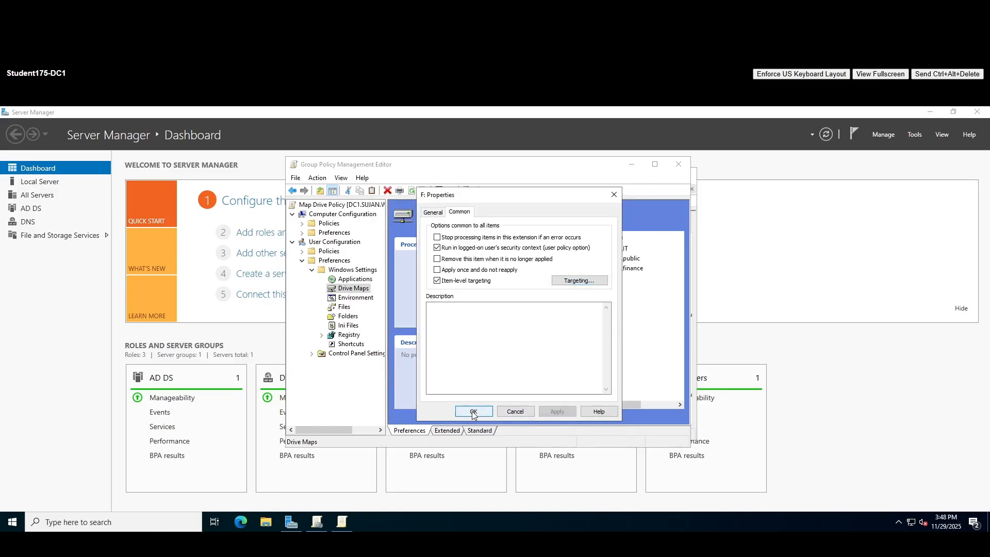
left_click(473, 412)
- Create another mapped drive in Drive Maps with the location \\fs\hr
right_click(356, 290)
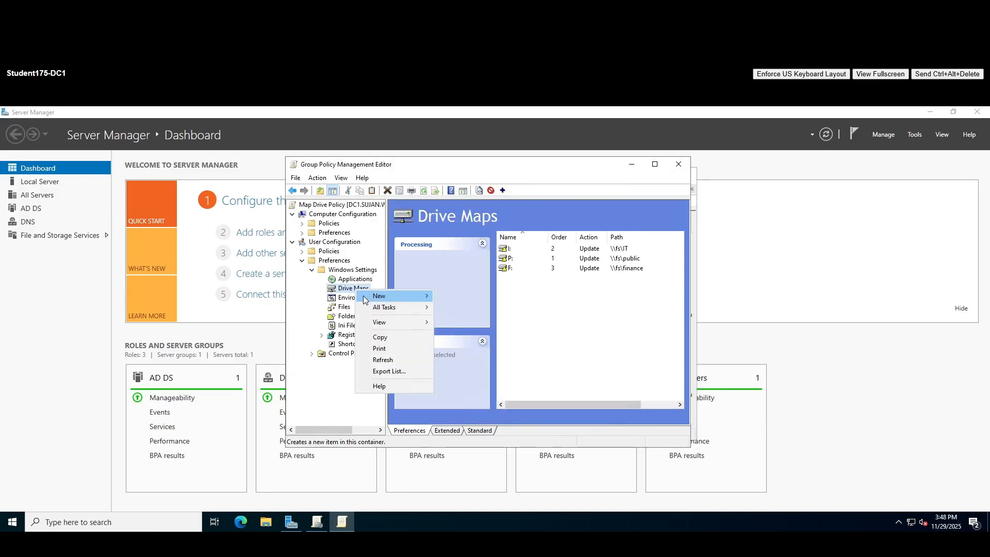
mouse_move(399, 296)
left_click(472, 296)
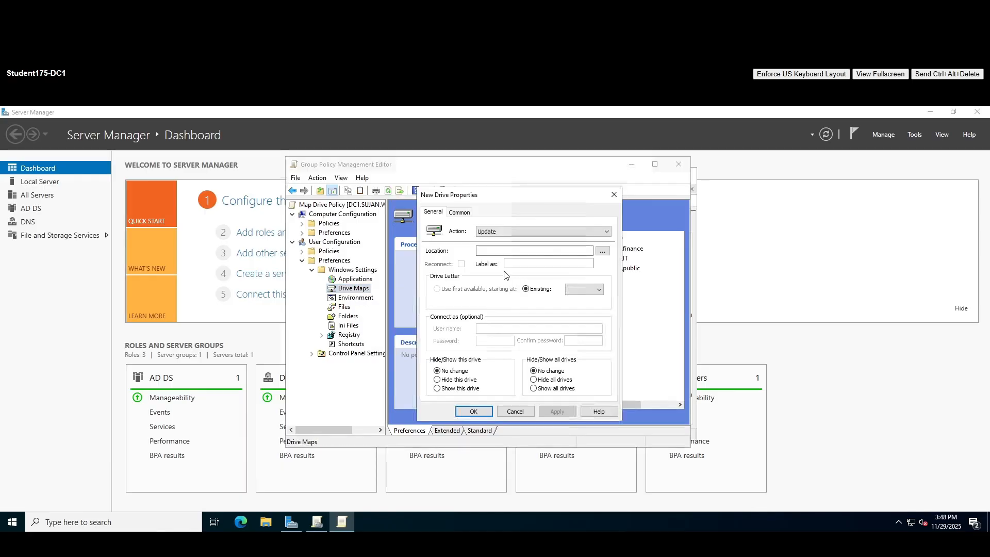
left_click(517, 251)
type("\\\\fs\\h")
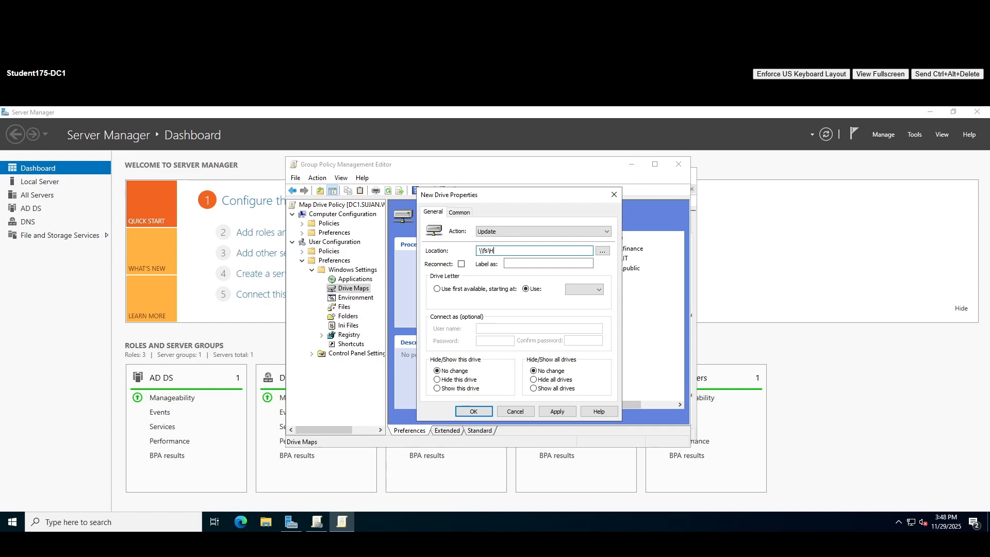
type("s\\ge")
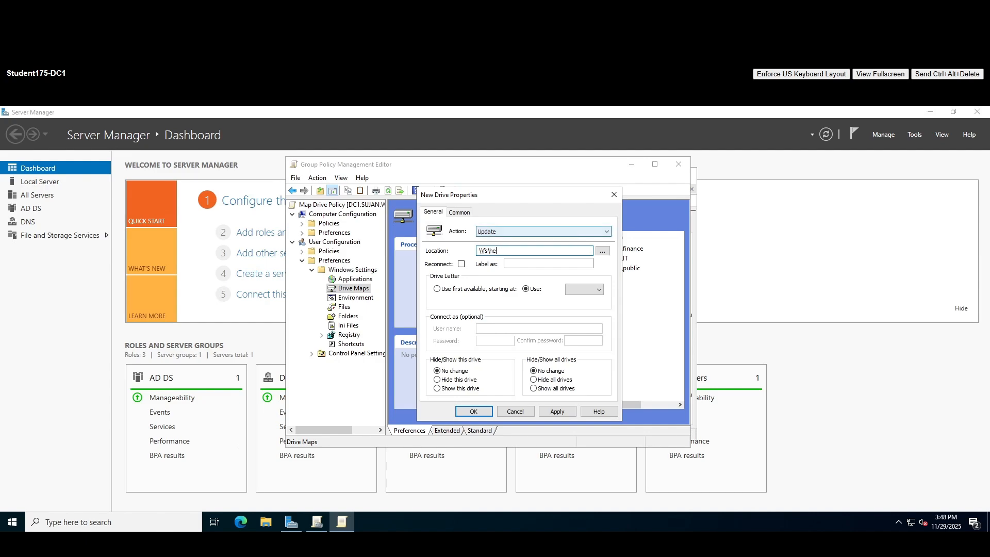
- Label the new mapping HR Drive and assign it drive letter J
left_click(568, 261)
type("HR Drive")
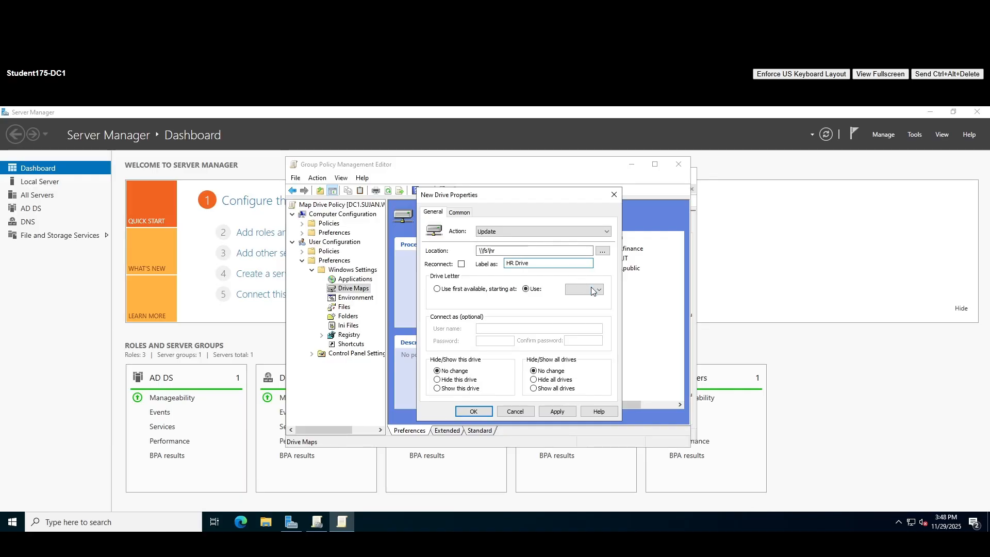
left_click(592, 291)
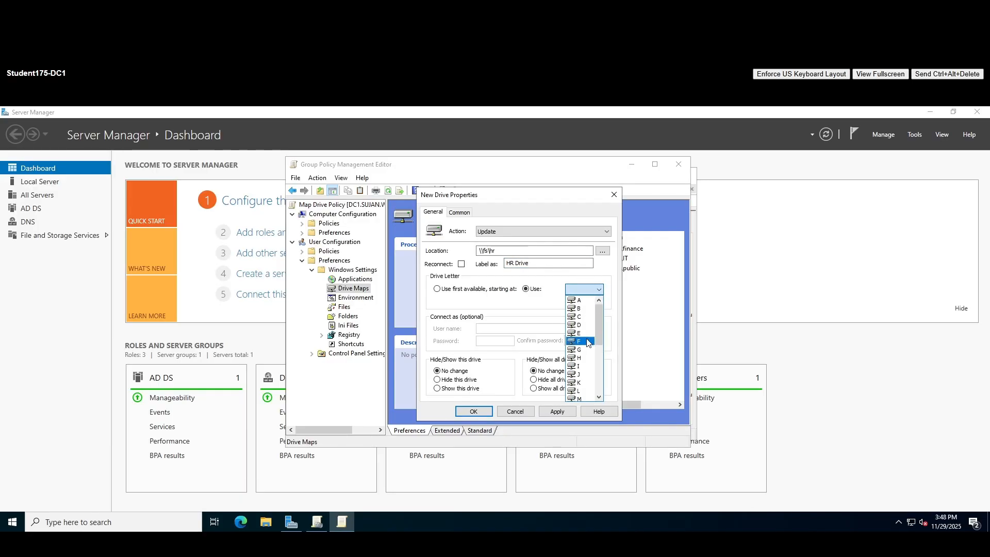
left_click(586, 376)
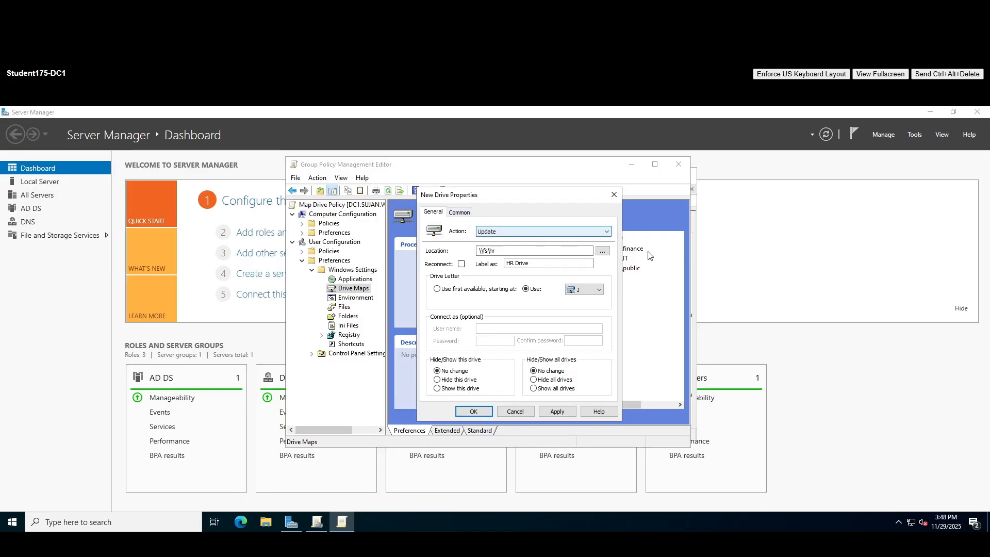
- Enable item-level targeting in the common options of the HR drive mapping and open its Targeting Editor
left_click(460, 212)
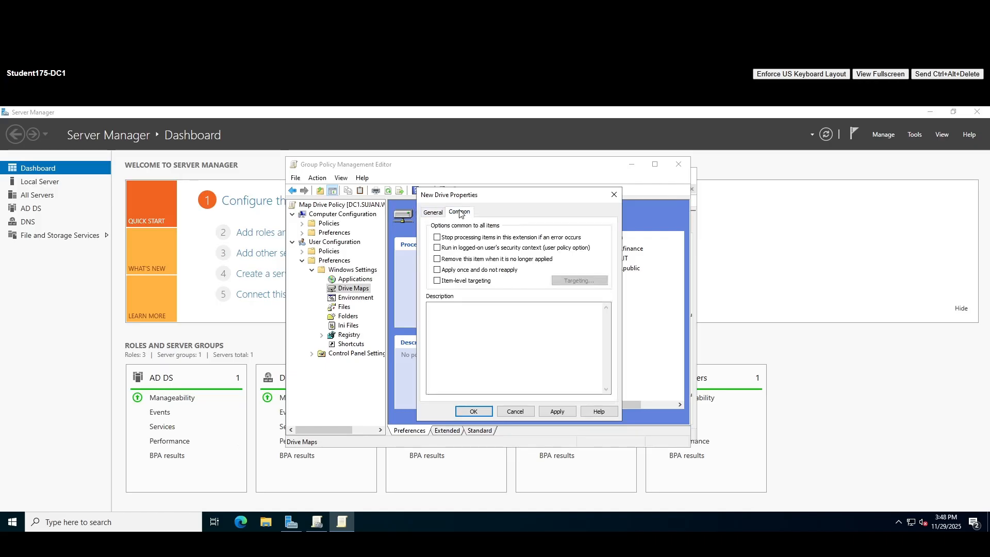
left_click(511, 247)
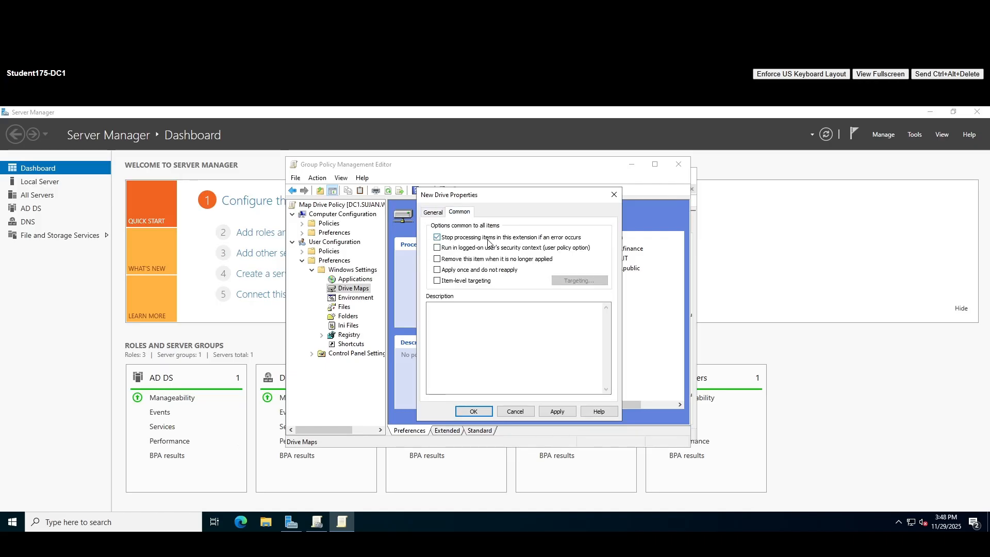
left_click(438, 281)
left_click(555, 284)
- Target the HR drive at the HR organizational unit and save the drive mapping
left_click(399, 224)
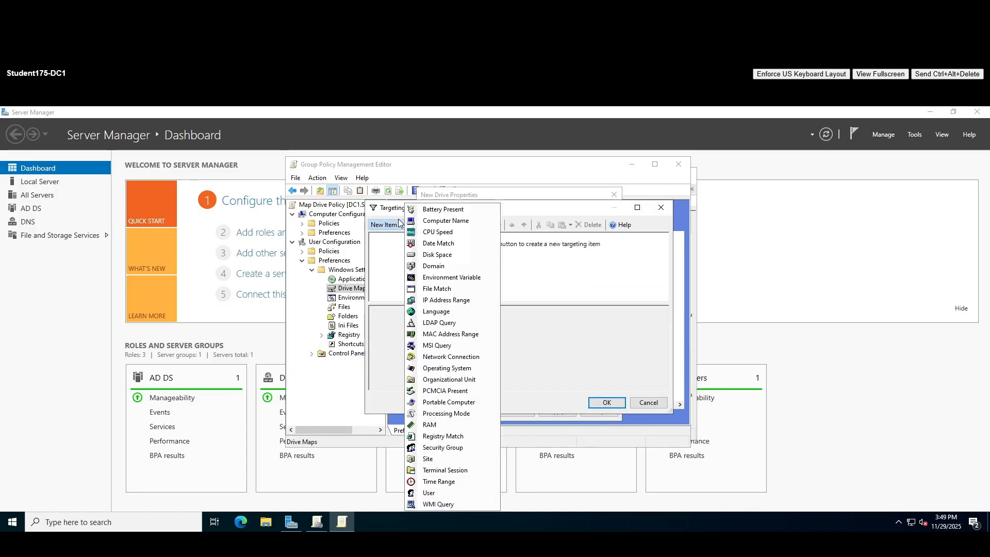
left_click(452, 380)
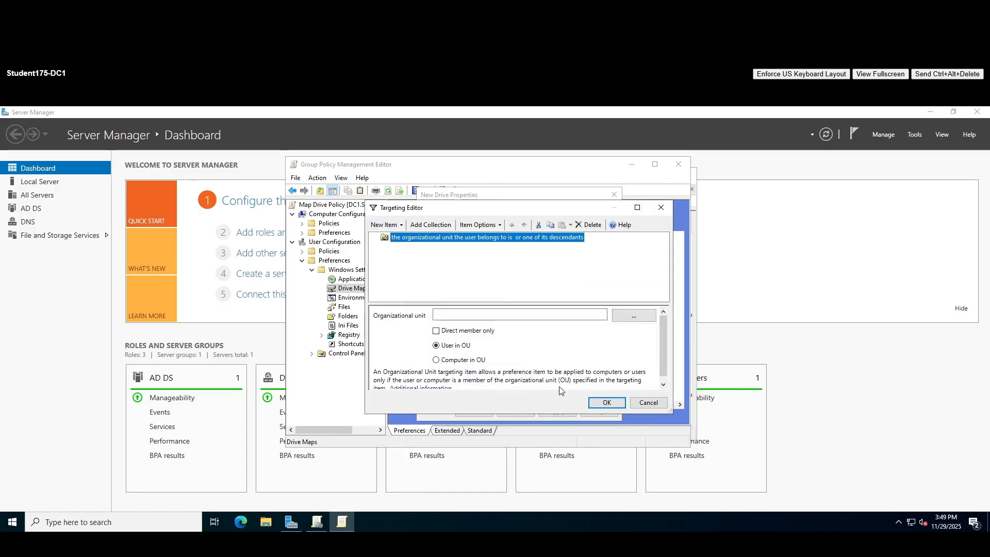
left_click(632, 316)
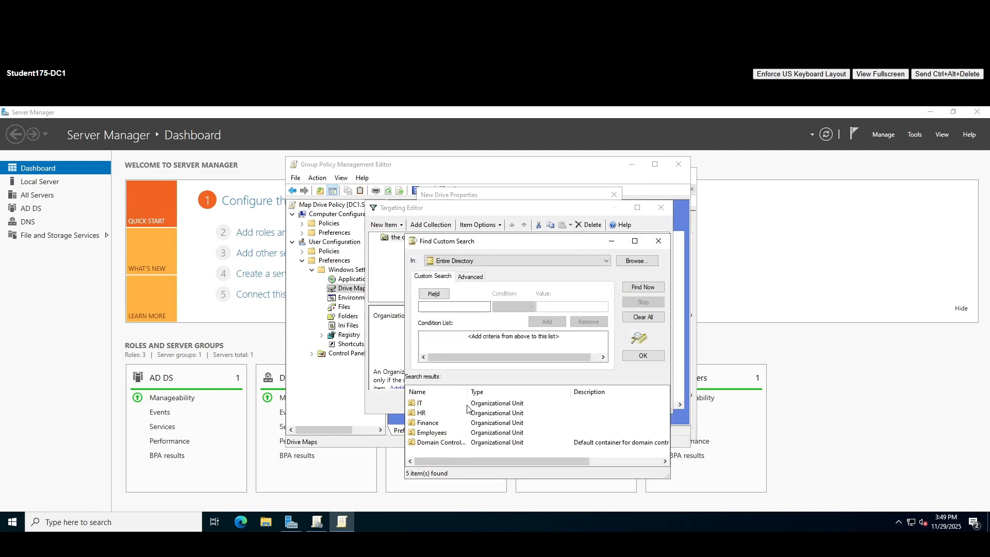
double_click(430, 413)
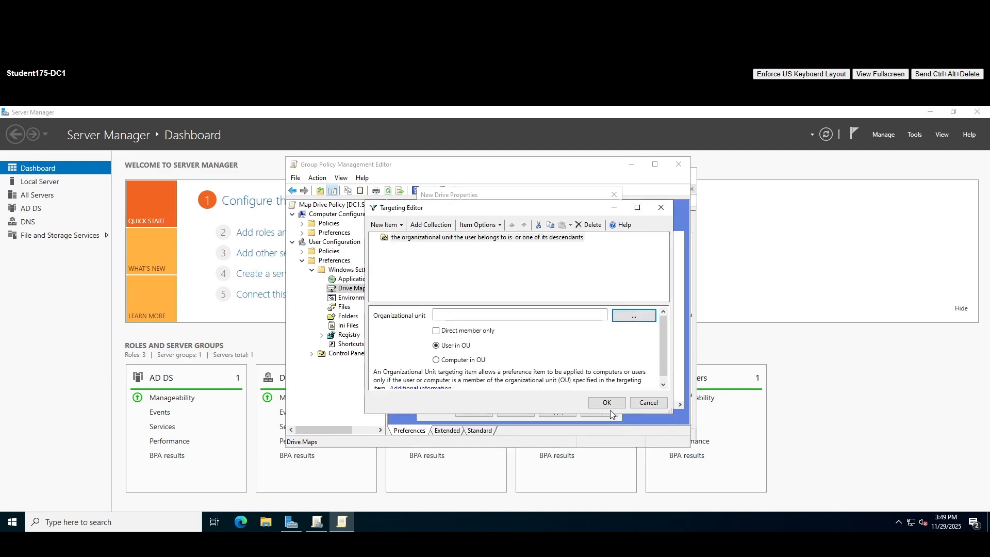
left_click(611, 410)
left_click(605, 410)
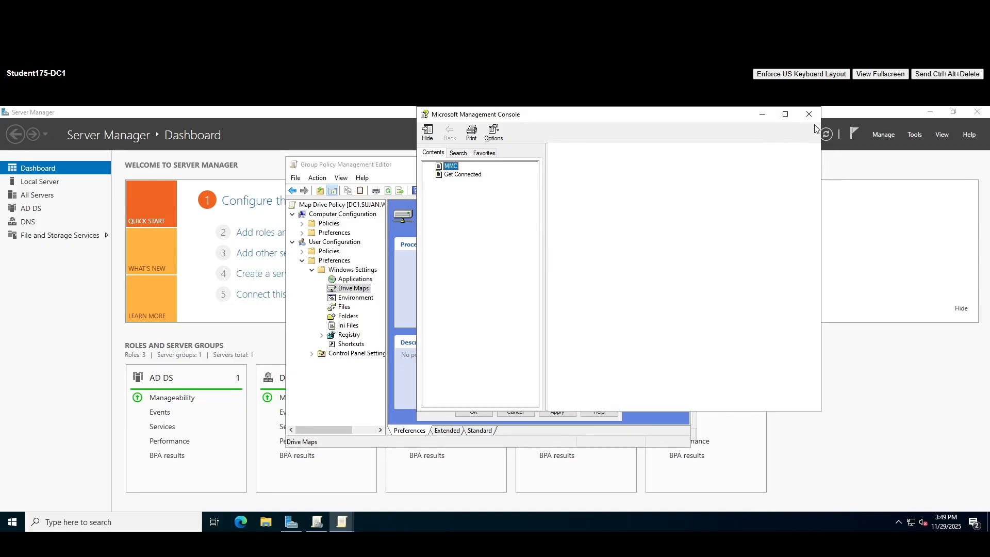
left_click(809, 115)
left_click(472, 412)
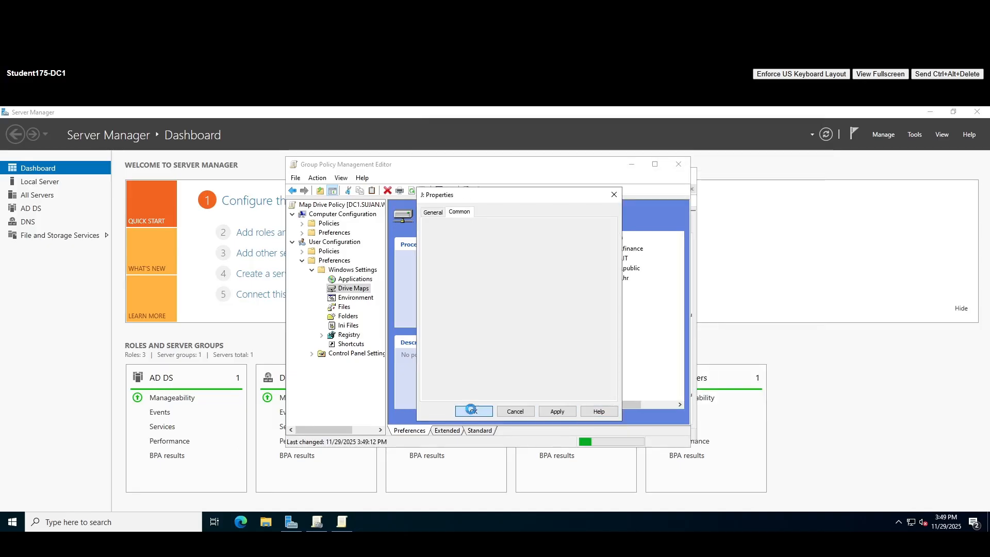
- Review the mappings listed in Drive Maps and close both the policy editor and the Group Policy Management console
left_click(562, 320)
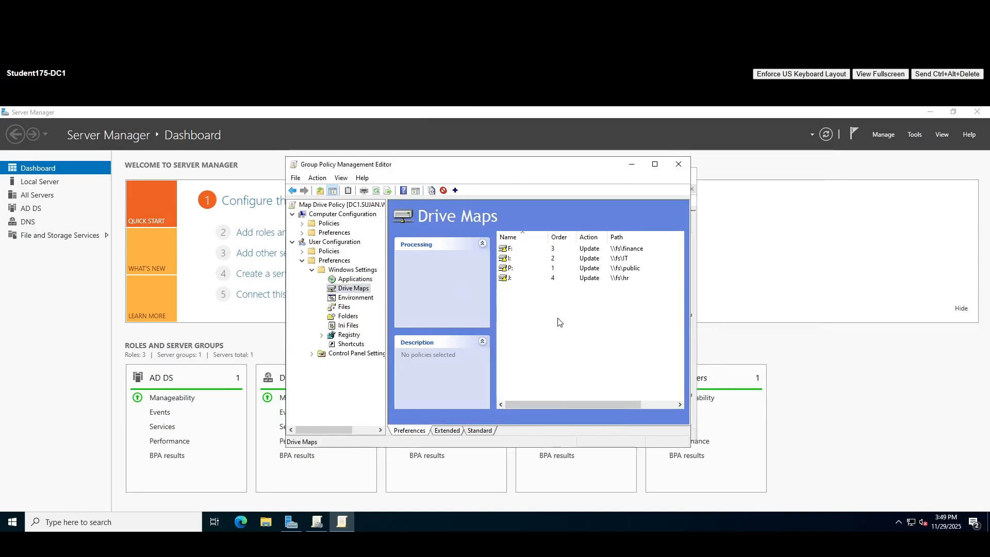
left_click_drag(550, 256, 552, 234)
left_click(540, 299)
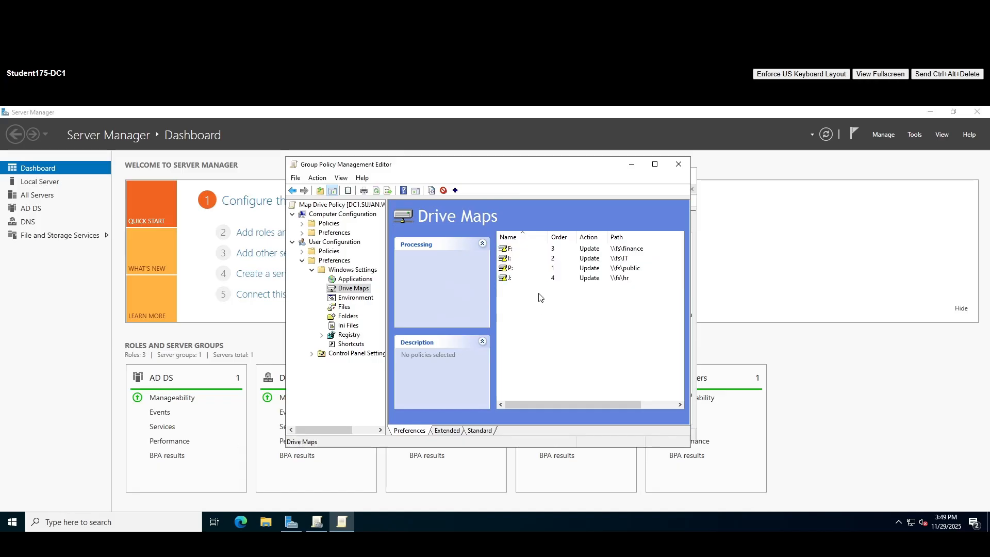
left_click(511, 279)
left_click(516, 258)
left_click(518, 248)
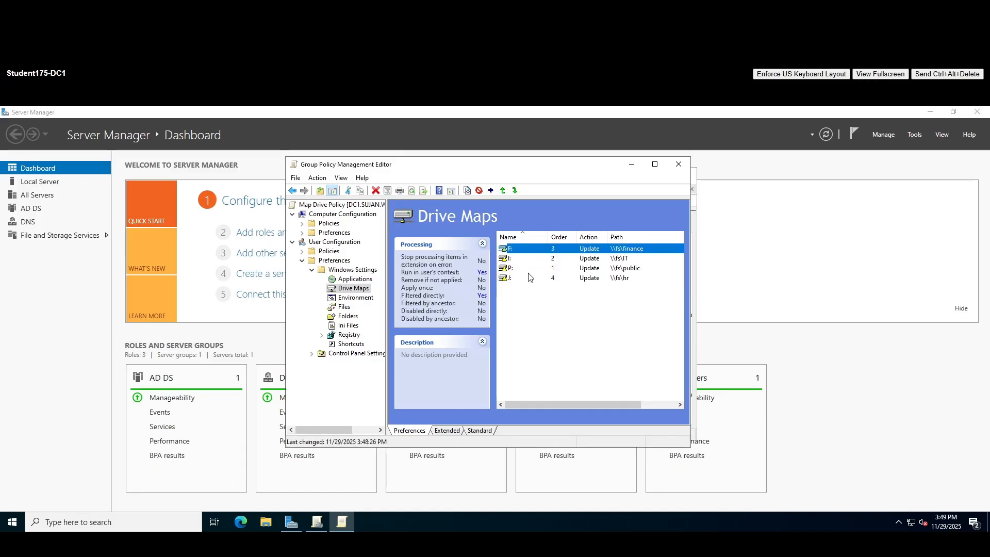
left_click(535, 325)
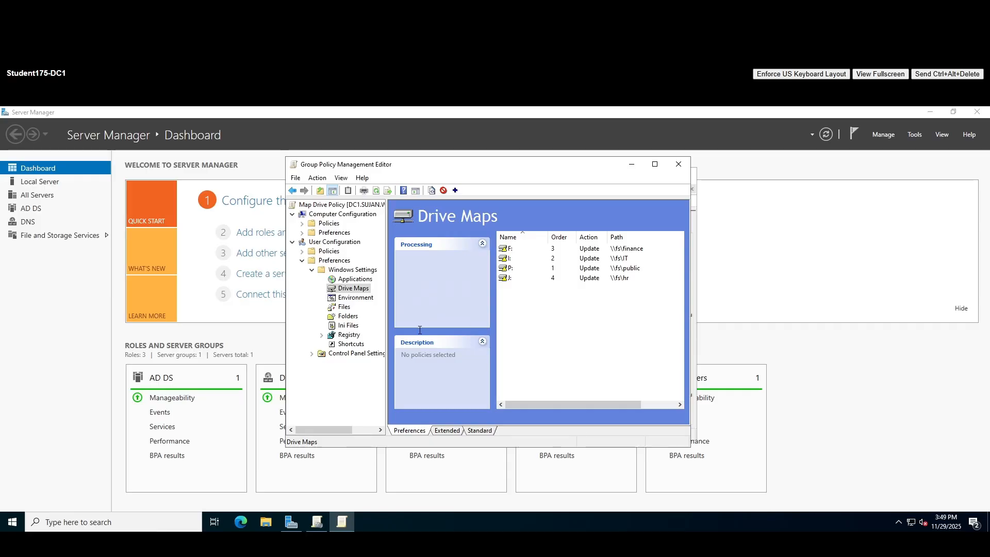
left_click(675, 165)
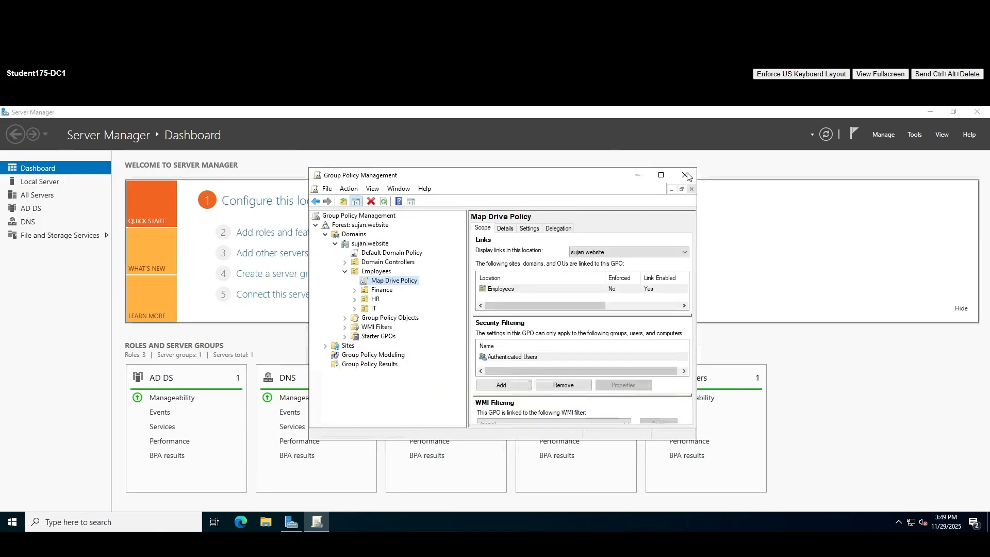
left_click(685, 175)
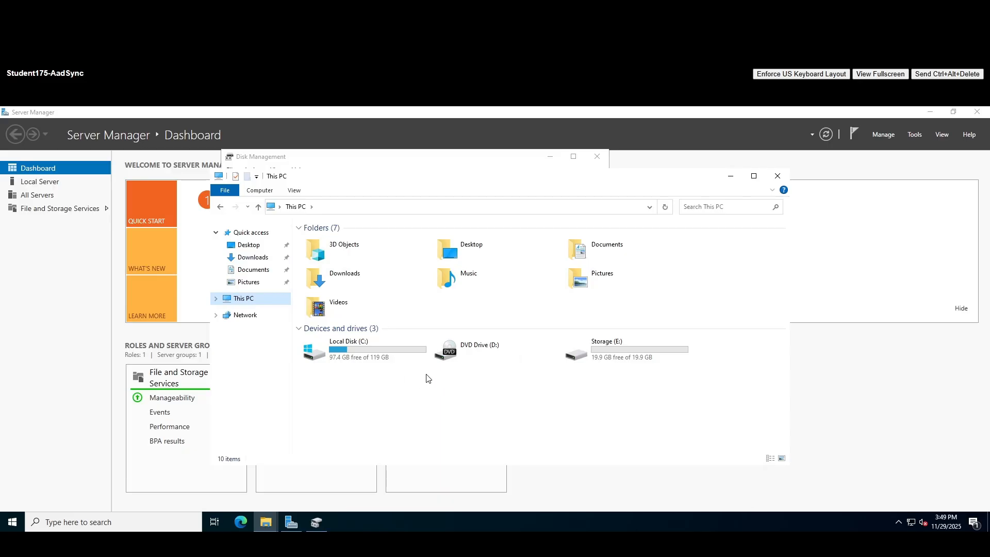
- Switch to Student175-AadSync and open the Storage (E:) volume to check its Department and Private folders
double_click(610, 359)
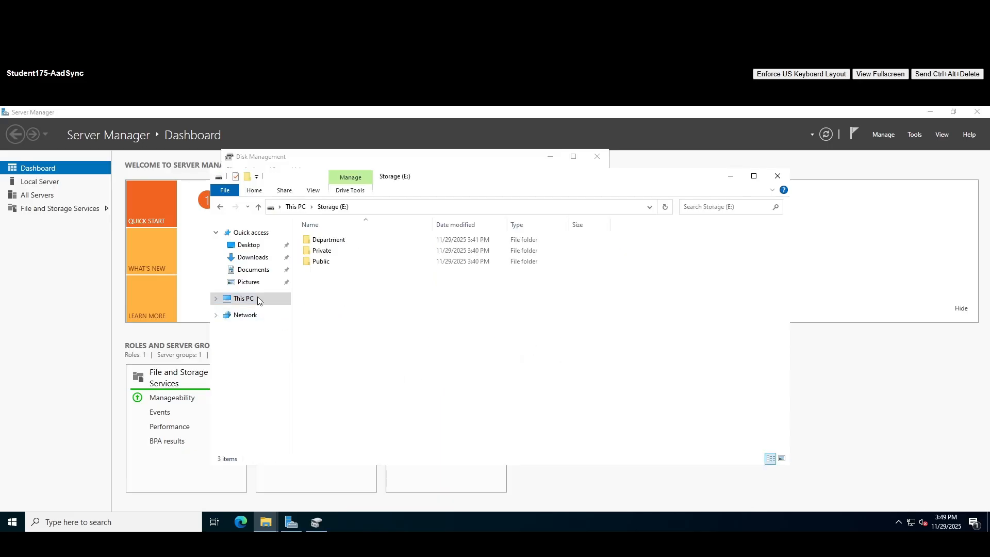
left_click(335, 239)
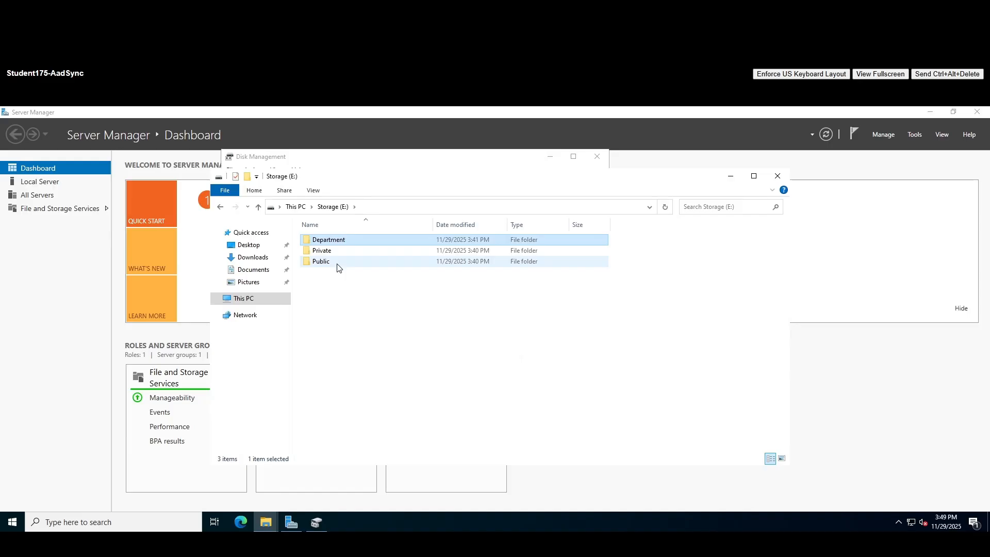
left_click(333, 251)
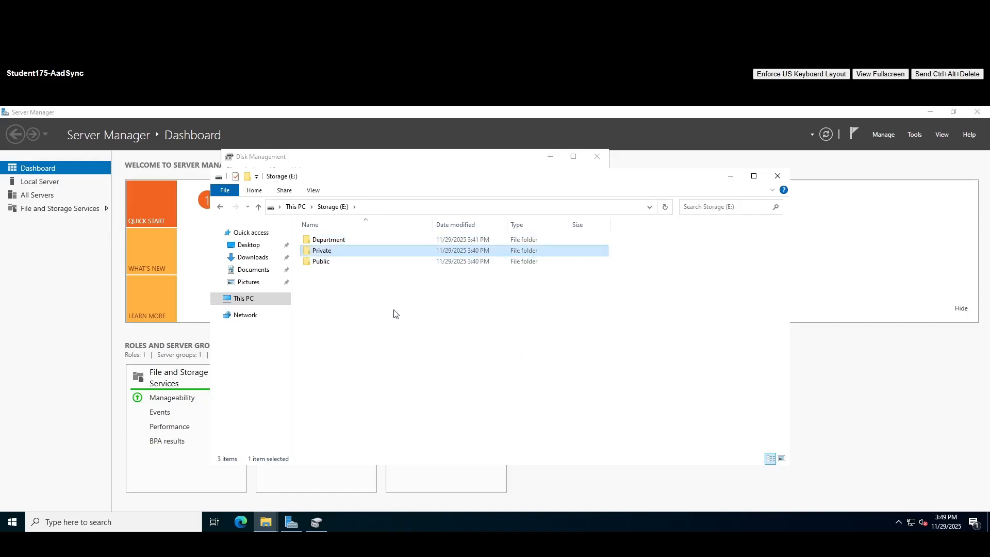
left_click(333, 252)
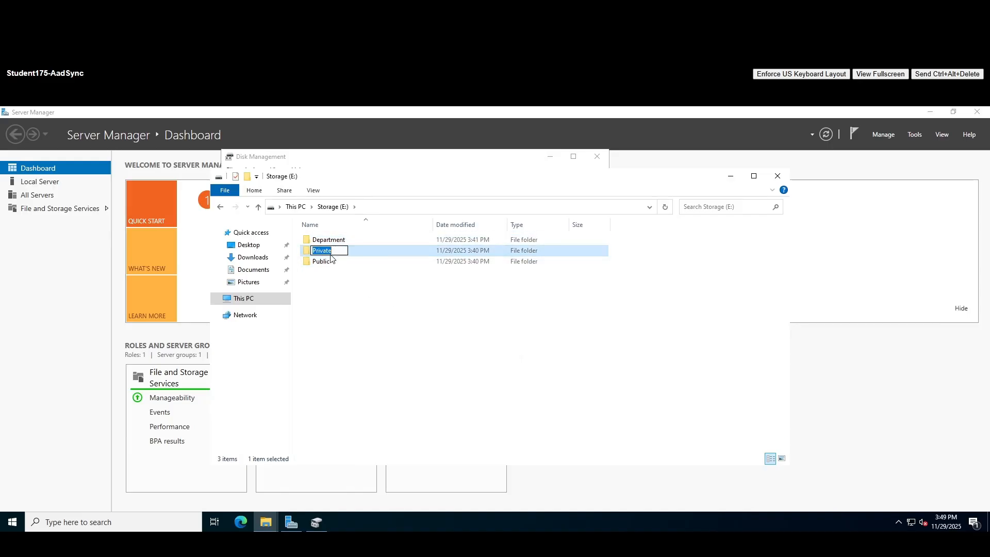
left_click(362, 254)
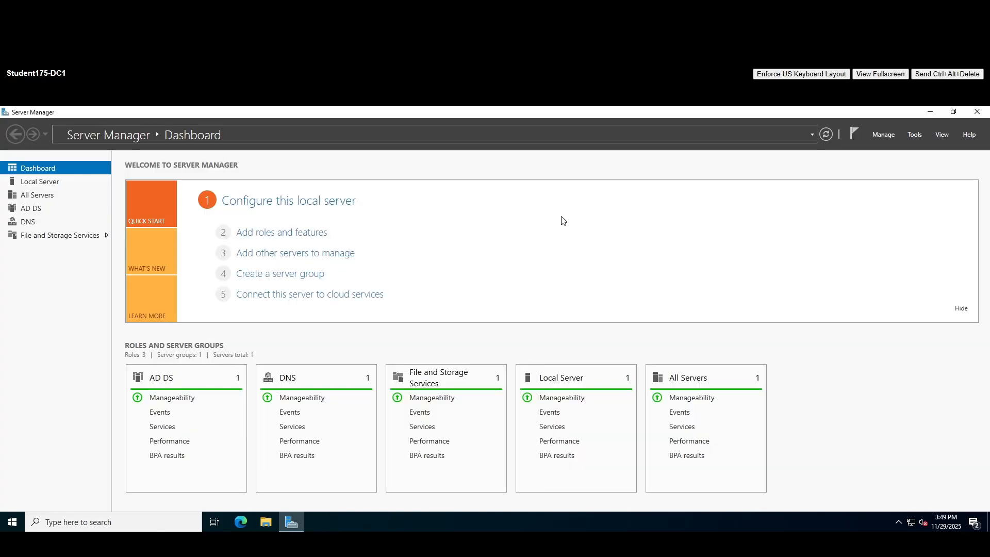
- Switch to Student175-DC1 and open the combined properties of both Finance users in Active Directory Users and Computers
left_click(909, 135)
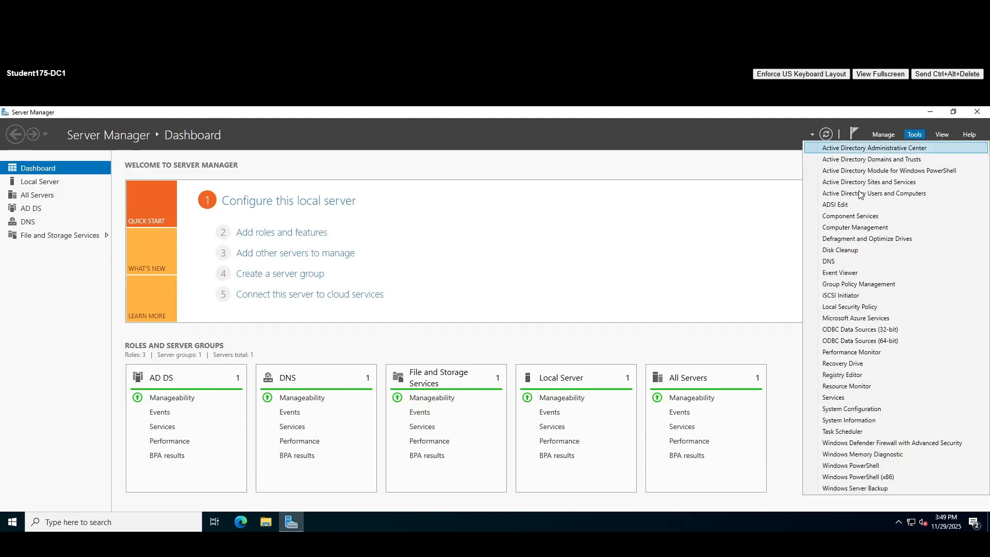
left_click(883, 193)
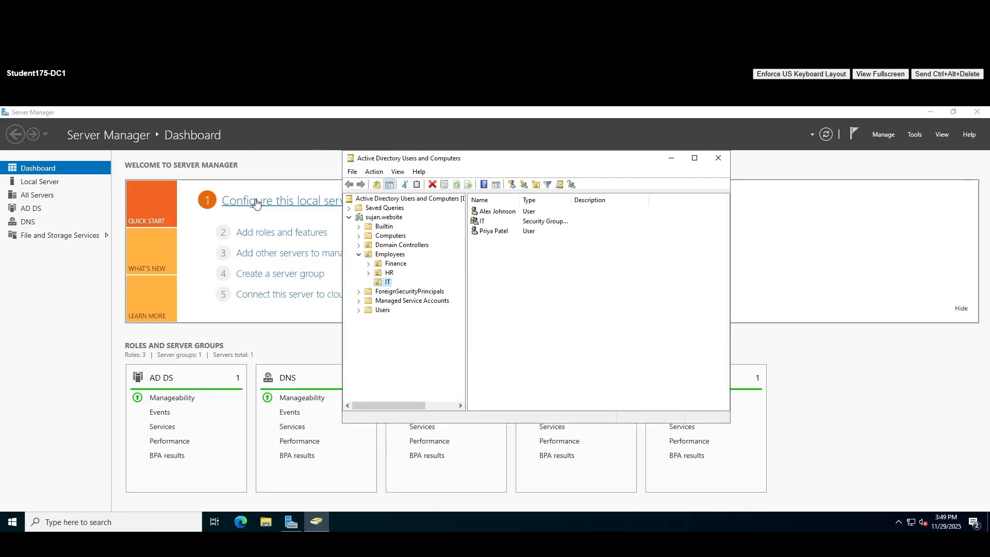
left_click(401, 264)
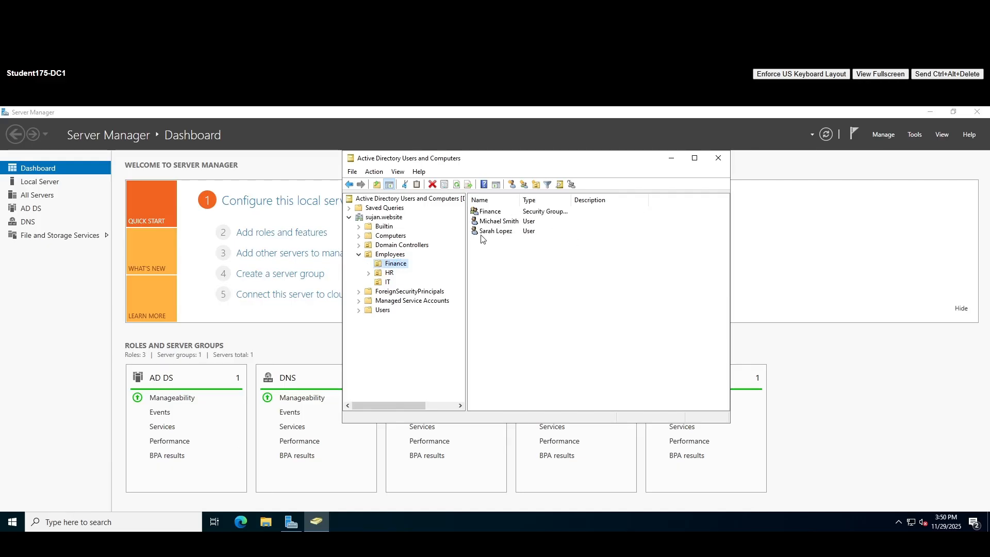
left_click(497, 232)
left_click(497, 221, "ctrl")
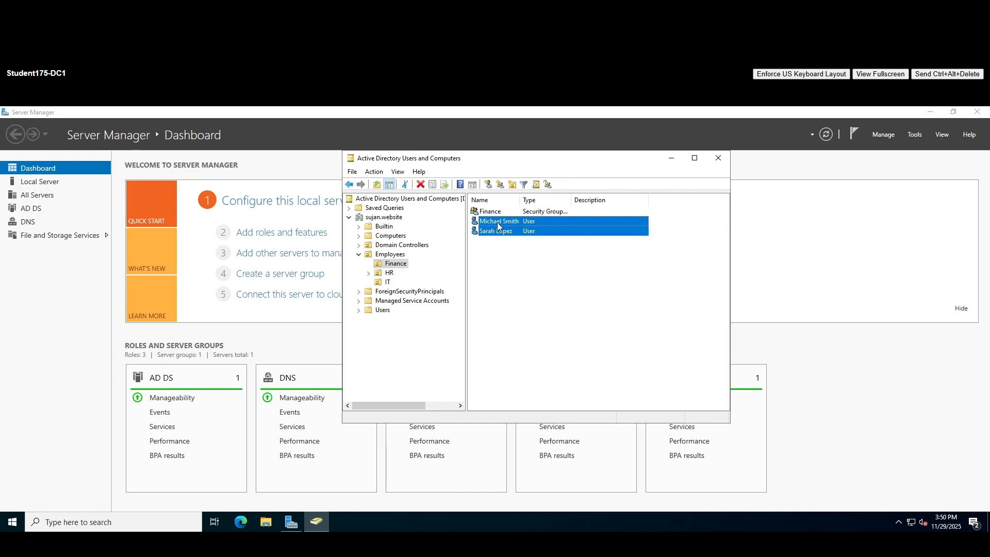
right_click(497, 222)
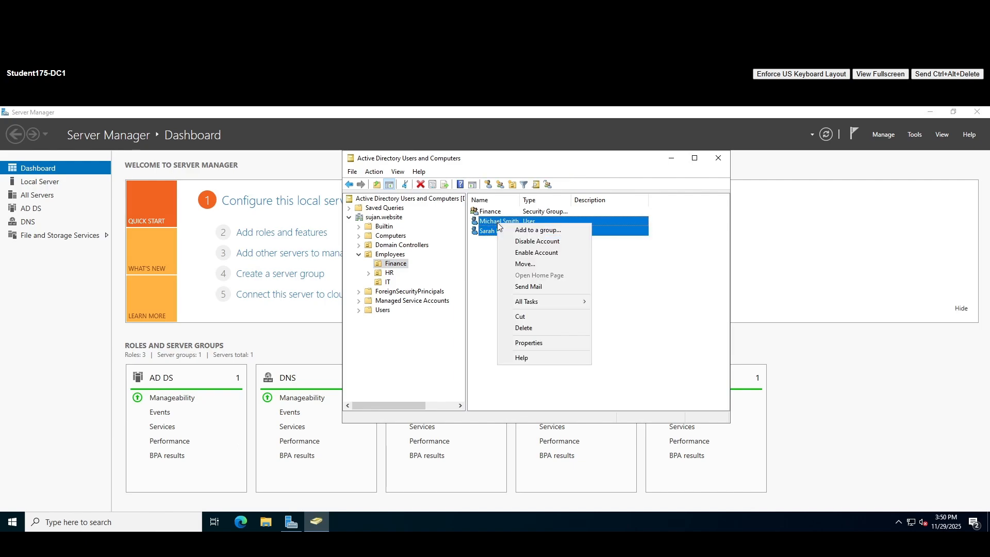
left_click(541, 343)
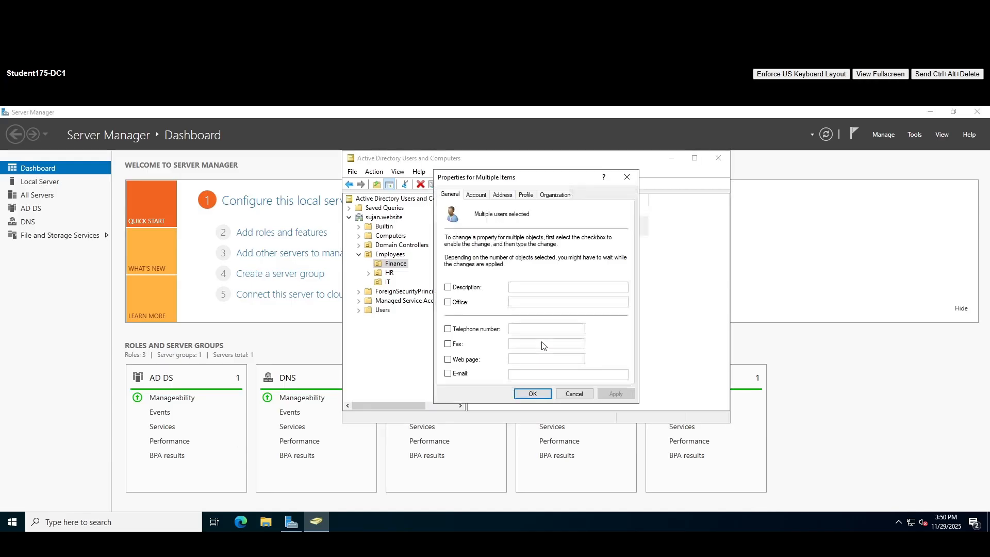
- Enable a home folder in the profile settings of both Finance users and connect it as drive H:
left_click(482, 201)
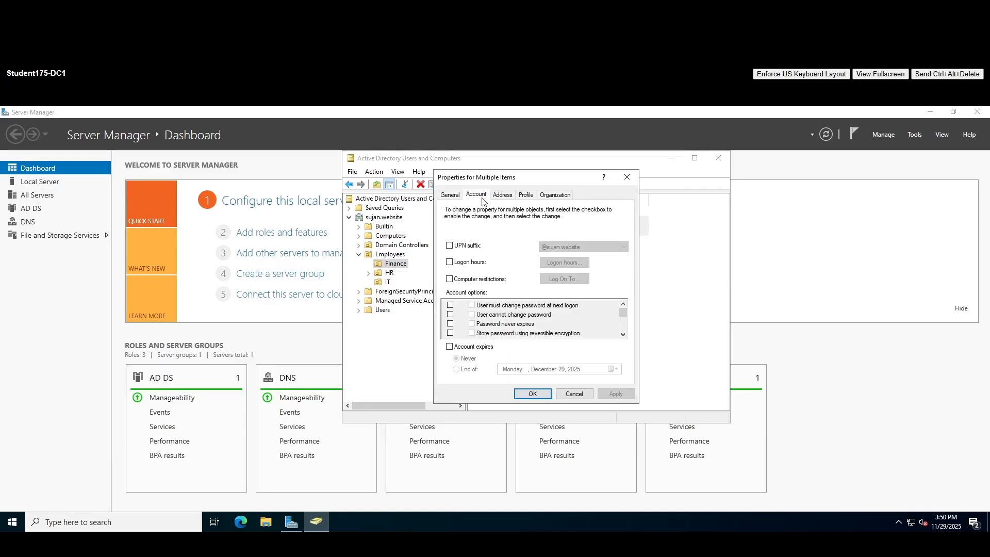
left_click(505, 200)
left_click(529, 200)
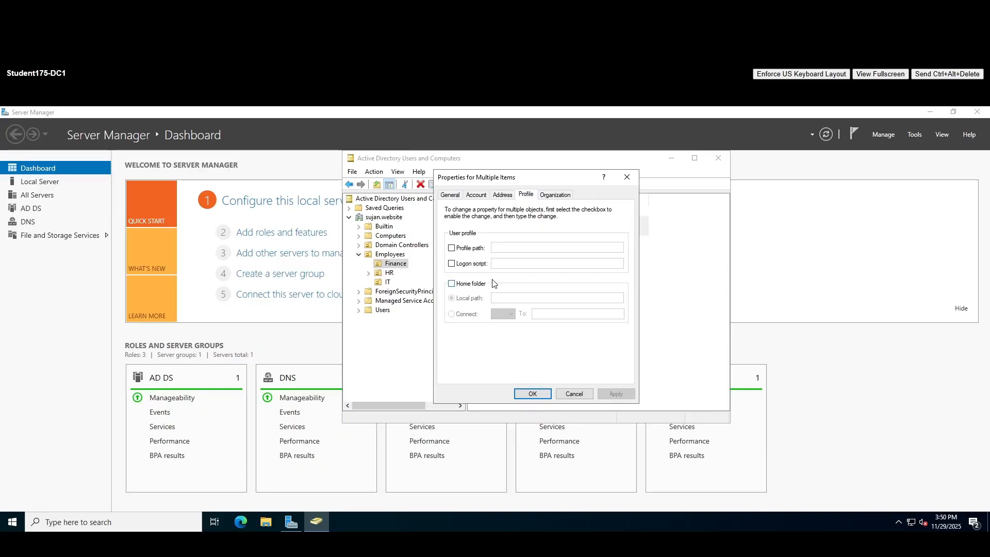
left_click(452, 286)
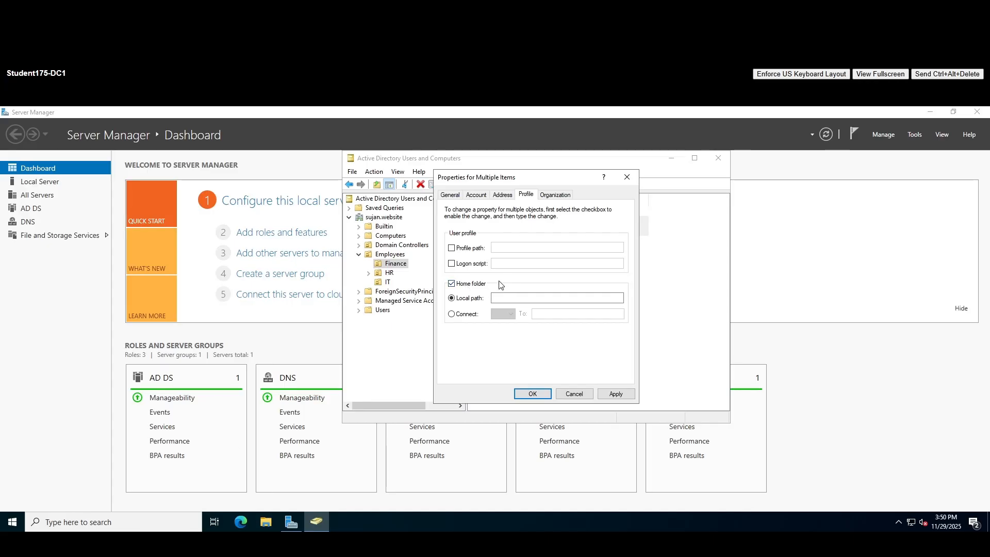
left_click(532, 296)
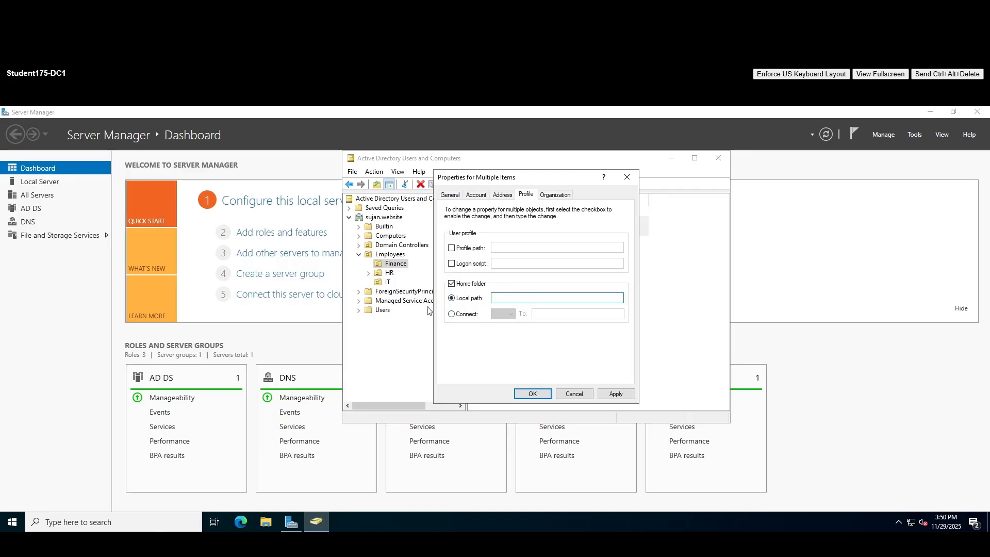
left_click(452, 315)
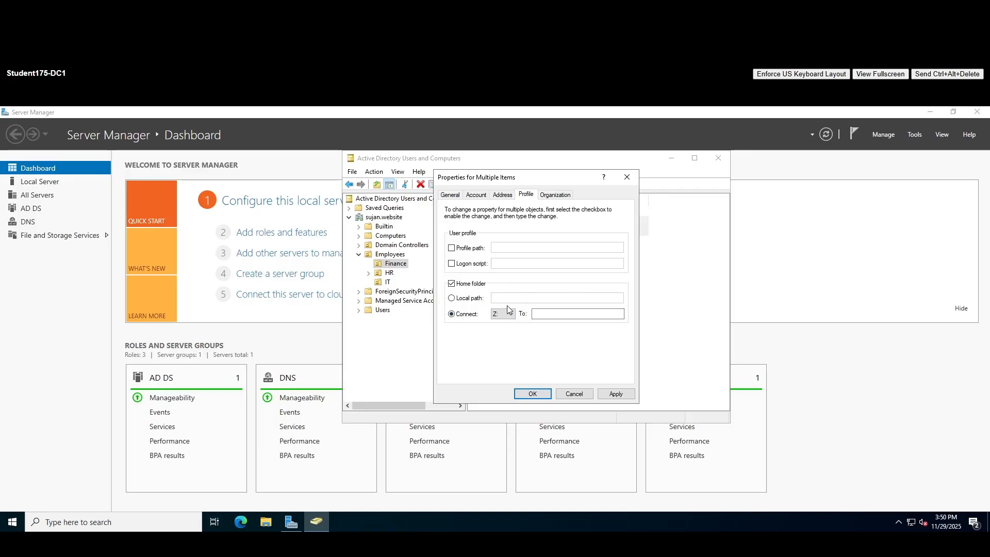
left_click(510, 311)
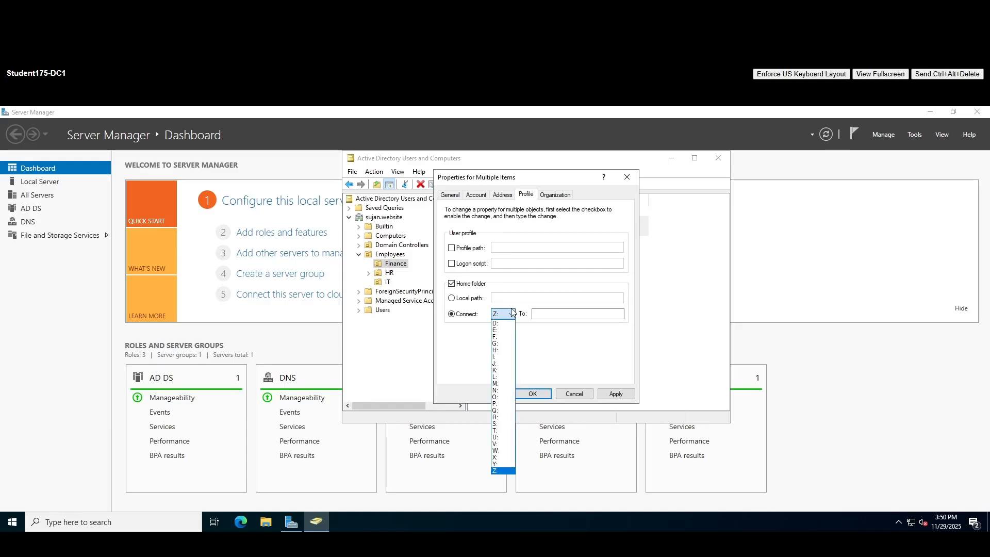
left_click(504, 350)
- Begin the network path of the H: home folder with \\fs\priv
left_click(549, 314)
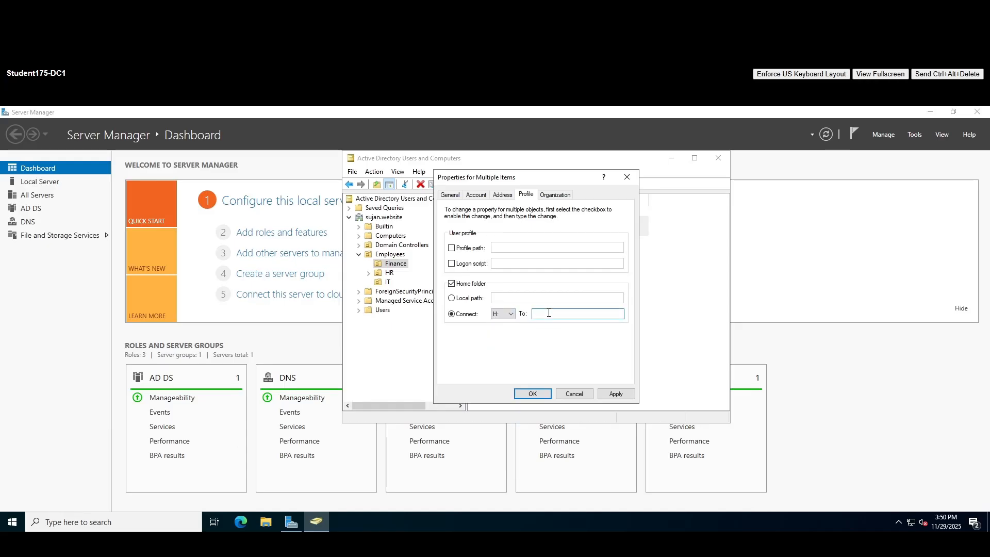
type("\\fs\\privtae")
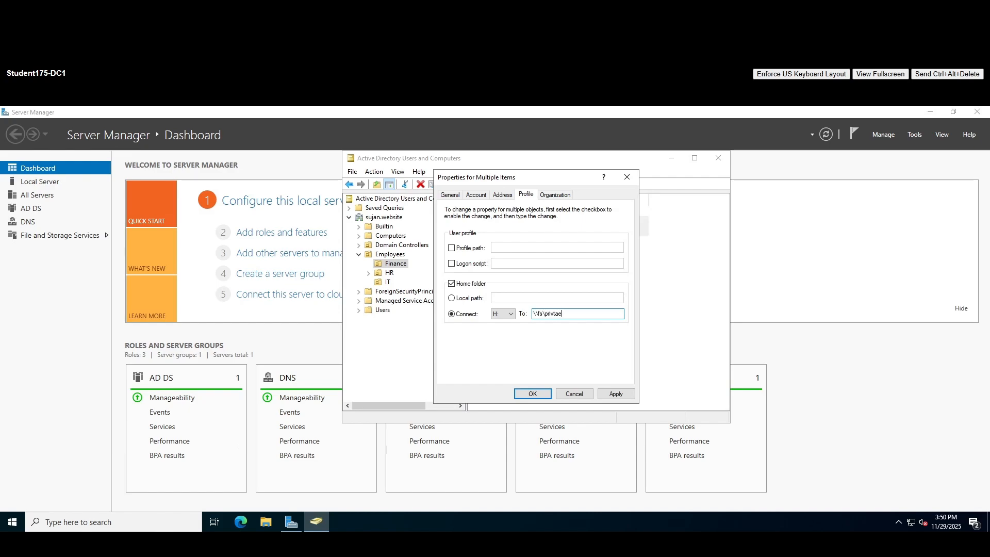
key("BackSpace")
key("BackSpace")
key("BackSpace")
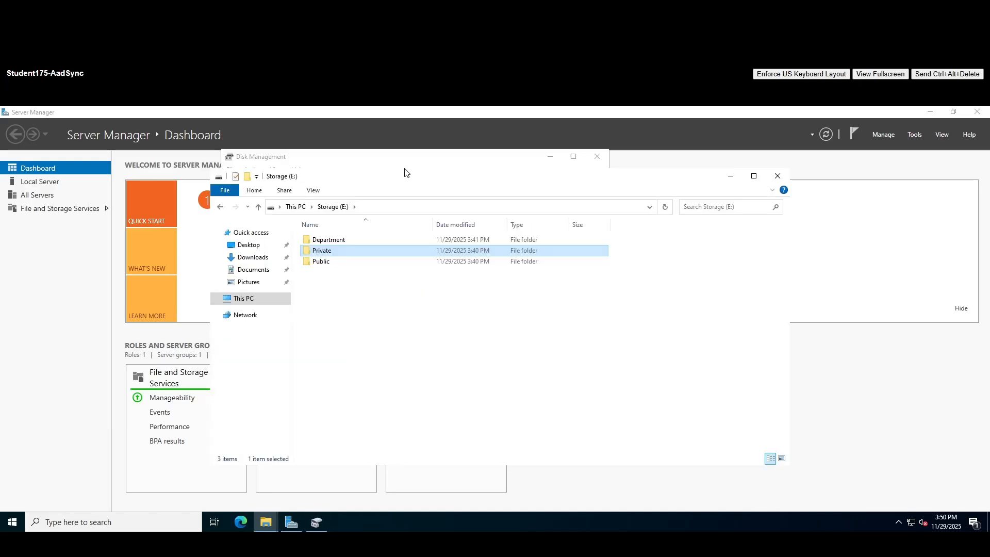
left_click(326, 252)
right_click(330, 250)
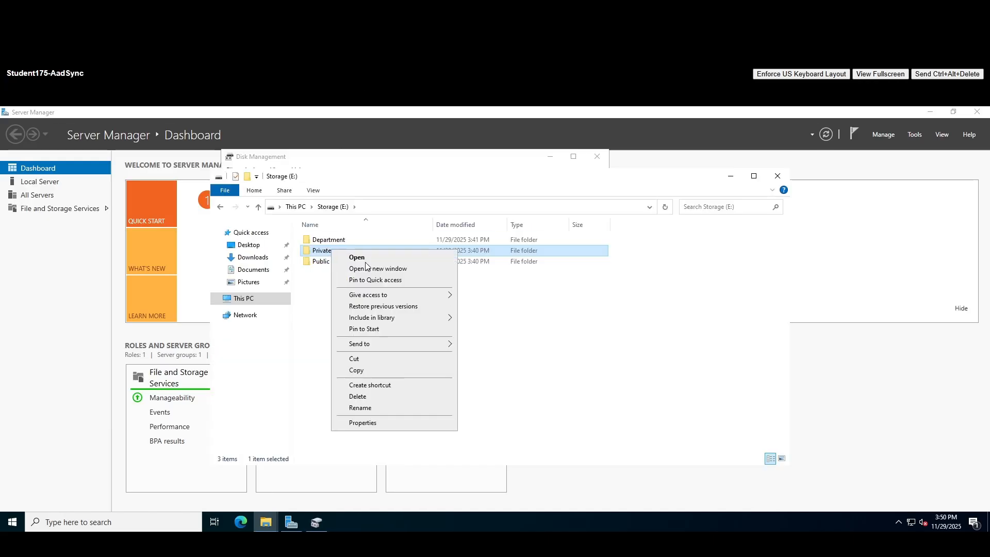
left_click(380, 423)
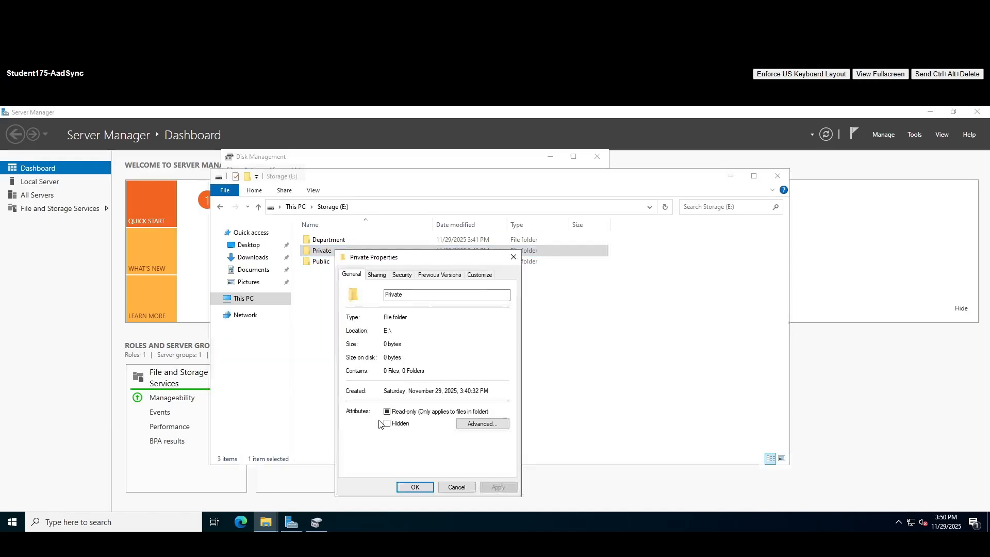
left_click(513, 257)
- Start sharing the Private folder on Storage (E:) with specific people on the network
right_click(330, 250)
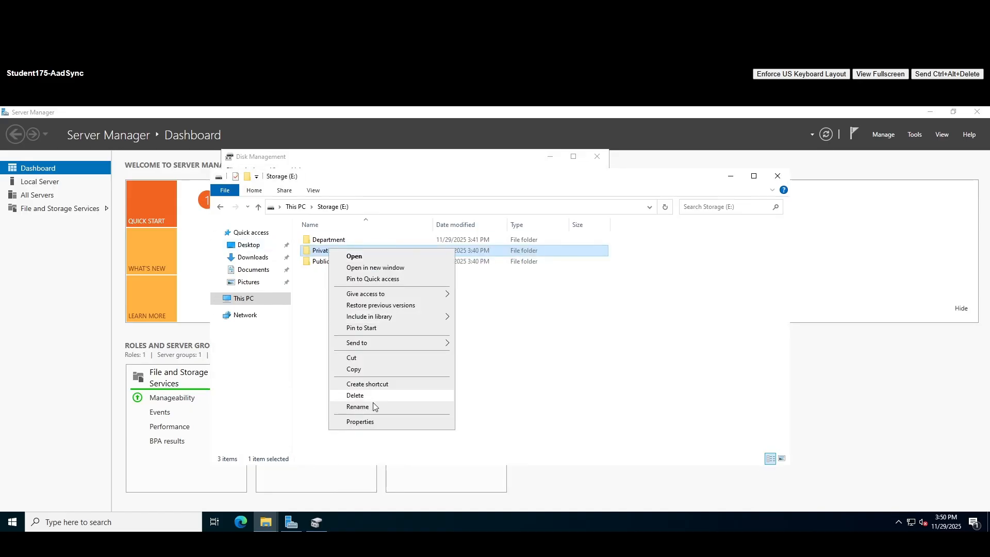
mouse_move(403, 294)
left_click(485, 307)
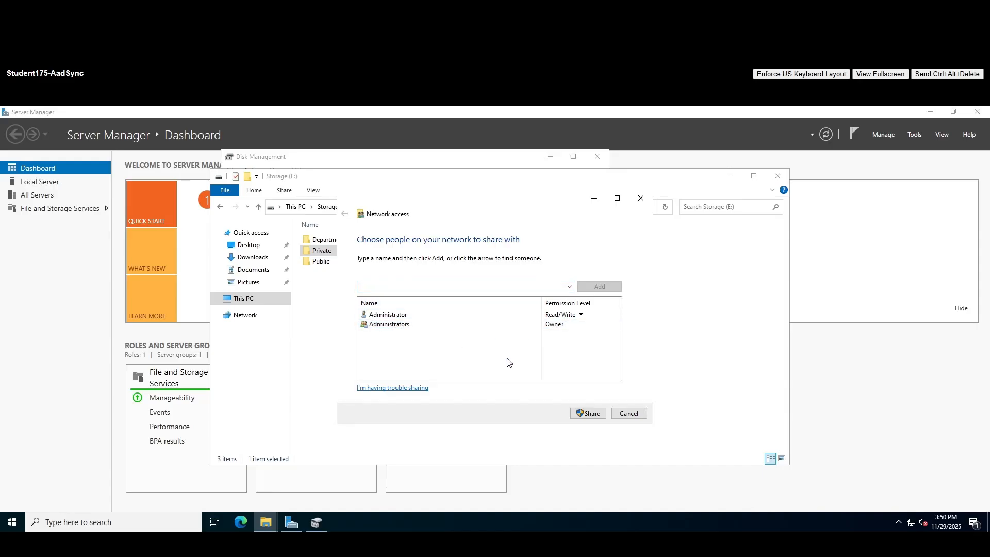
left_click(449, 285)
type("adm")
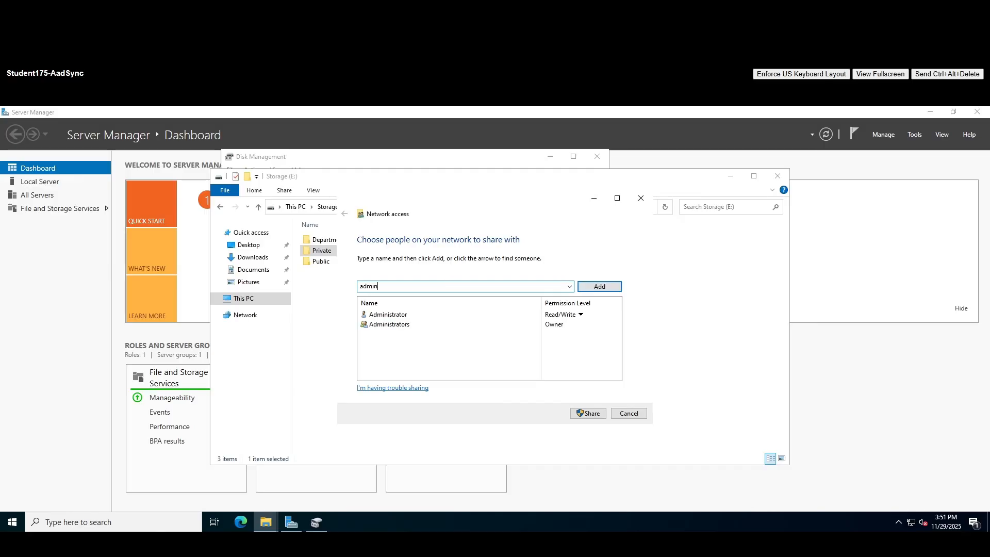
type("in")
key("BackSpace")
key("BackSpace")
key("BackSpace")
key("BackSpace")
key("BackSpace")
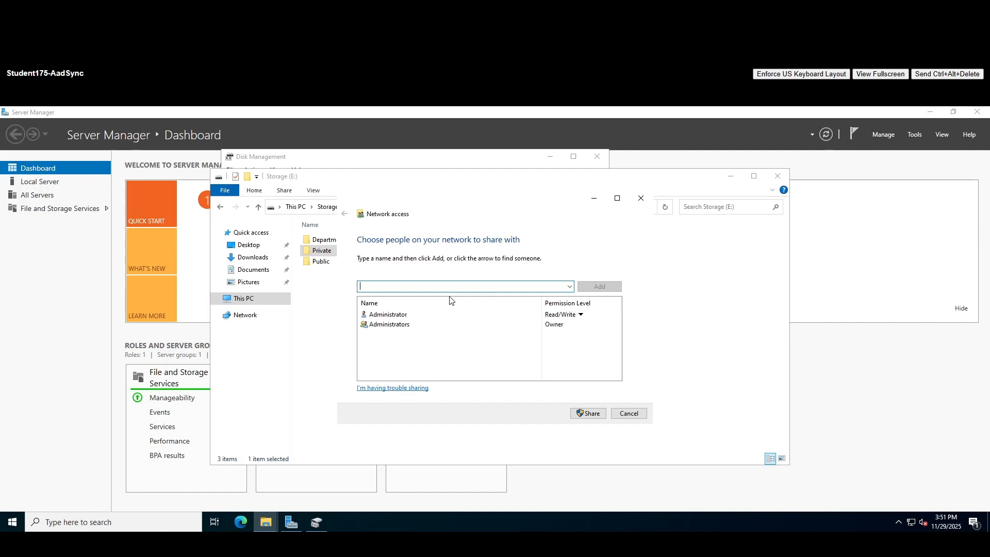
- Add domain users with Read/Write permission and share the Private folder
type("domain users")
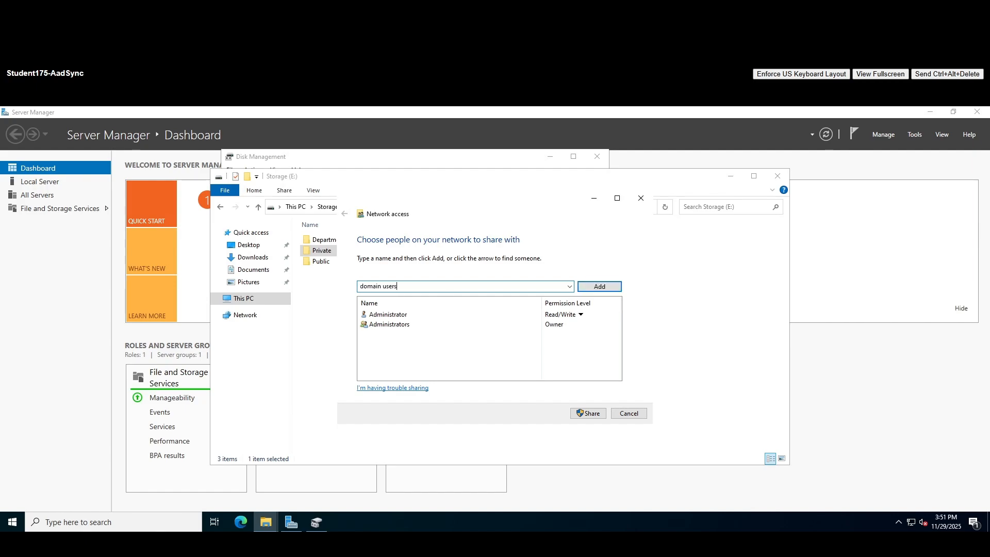
key("Return")
left_click(561, 335)
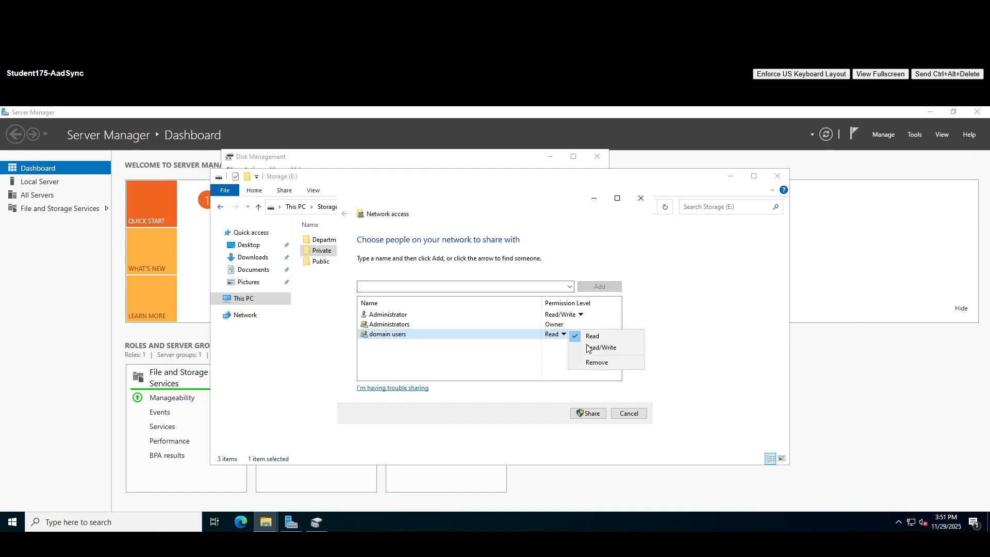
left_click(598, 347)
left_click(584, 409)
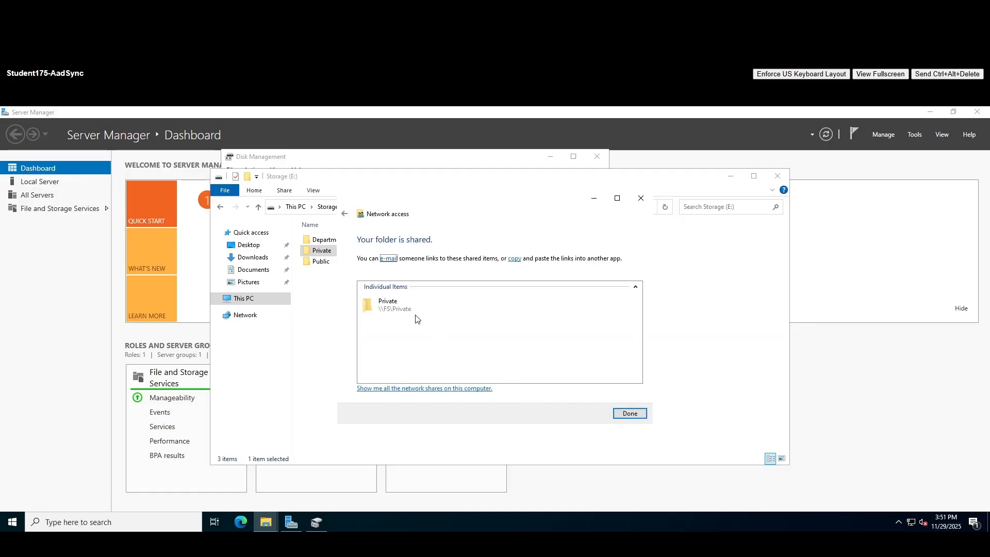
left_click(632, 413)
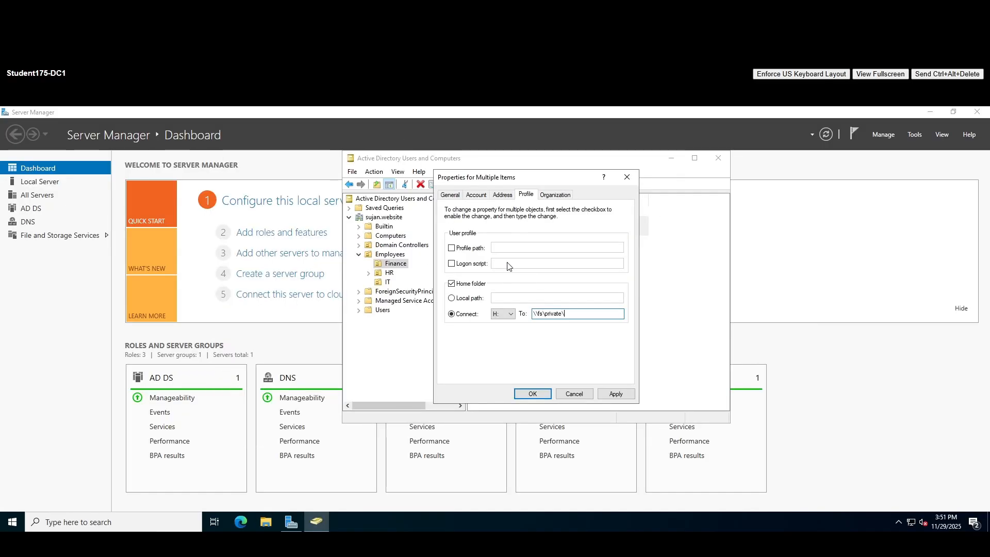
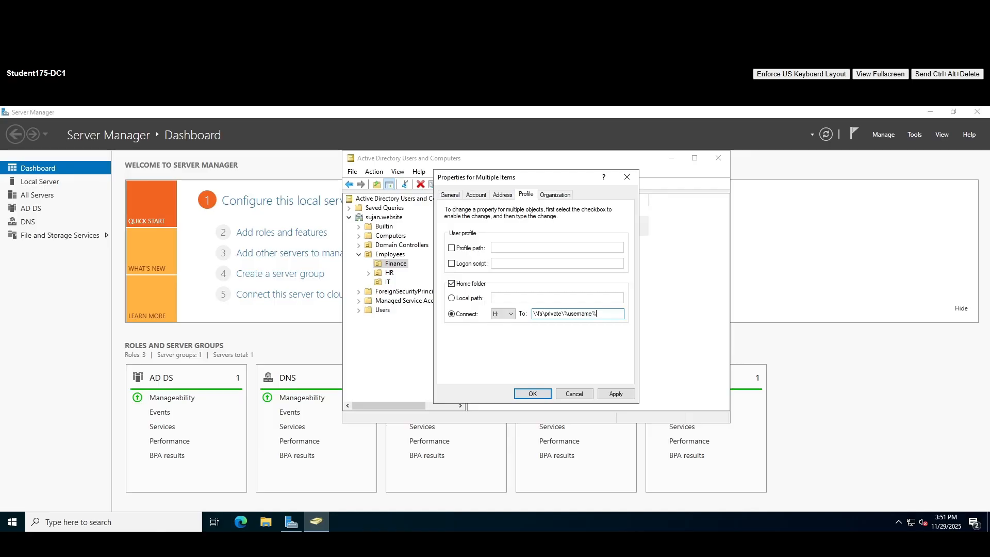
- Copy the home folder path \\fs\private\%username% and apply the H: home folder settings to both Finance users
left_click_drag(584, 314, 564, 312)
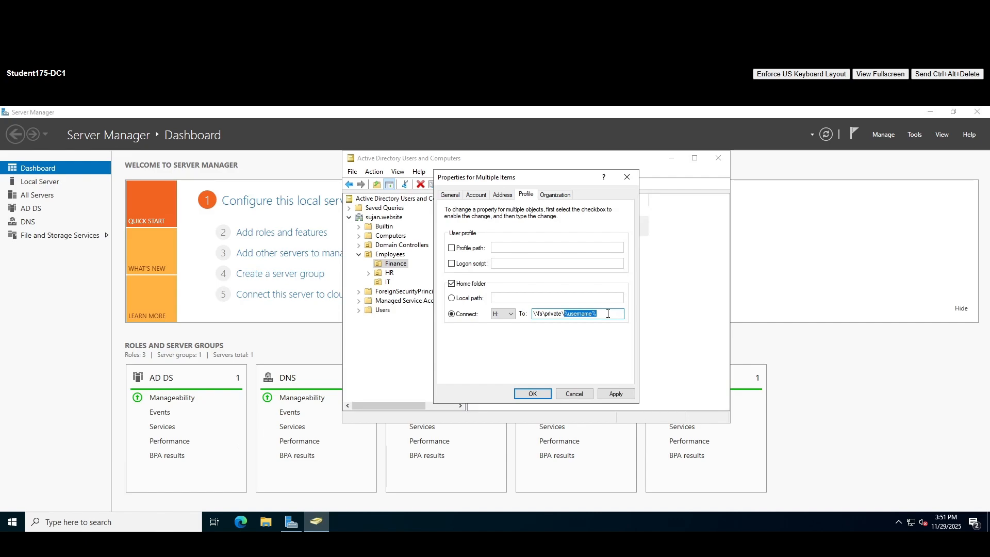
left_click_drag(602, 313, 566, 315)
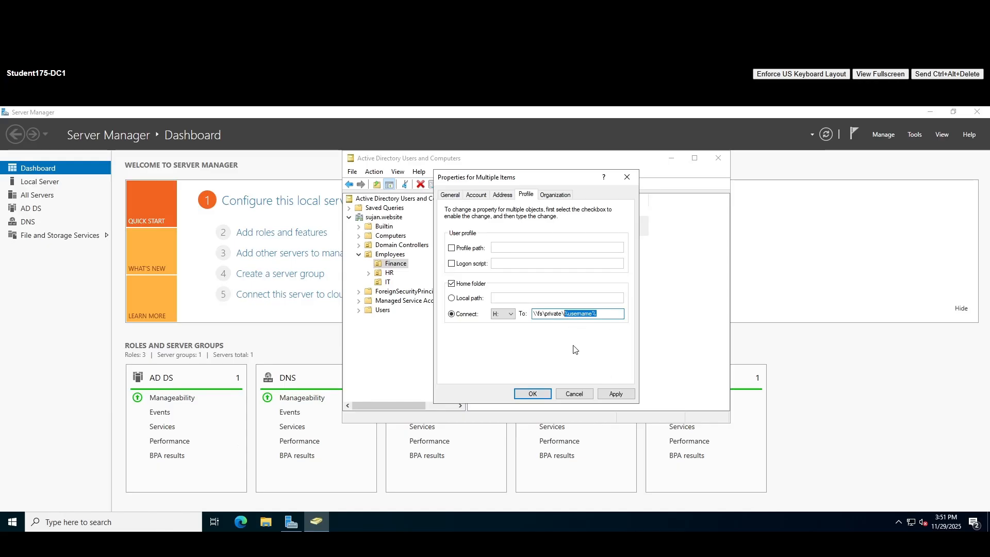
left_click_drag(597, 314, 531, 313)
key("ctrl+c")
left_click(623, 394)
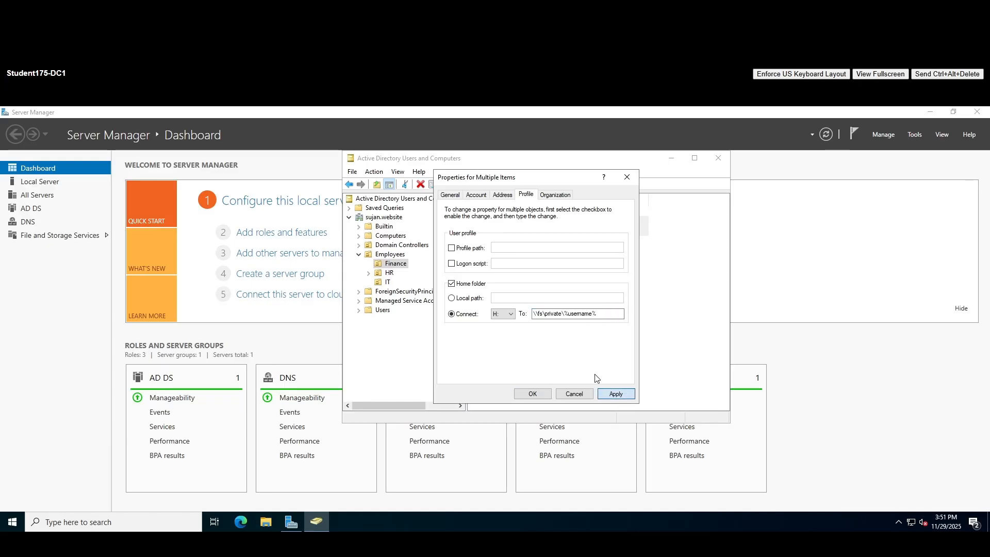
left_click(544, 394)
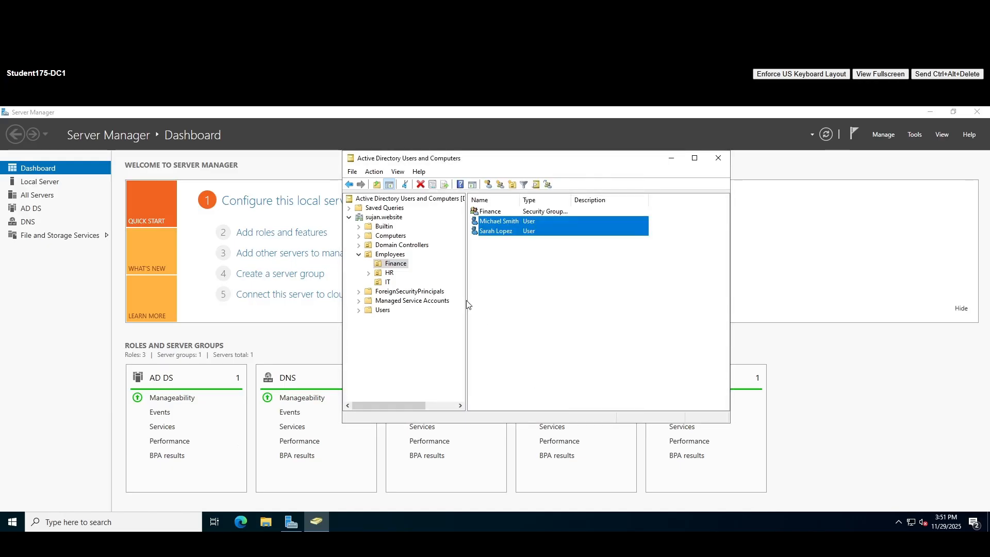
- Select only the two users in the HR organizational unit, without the HR group, and open their combined properties
left_click(390, 273)
left_click(490, 231)
left_click(494, 213, "shift")
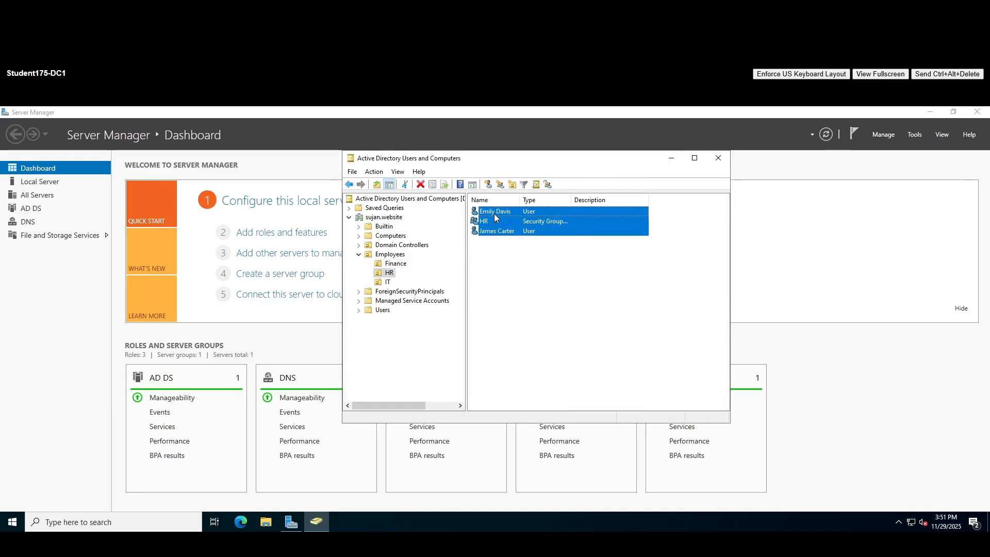
right_click(494, 214)
left_click(472, 258)
left_click(497, 232)
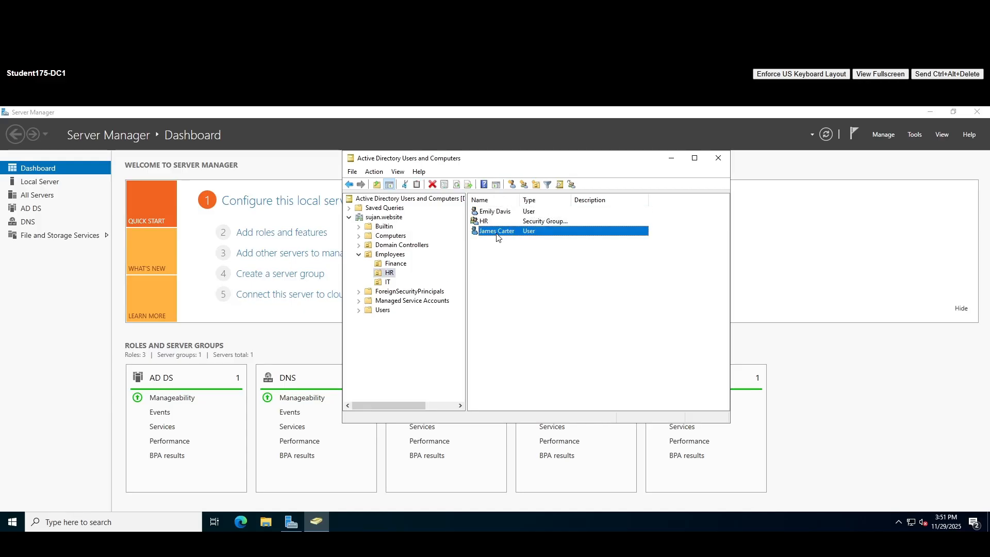
left_click(496, 212, "shift")
left_click(488, 220, "shift")
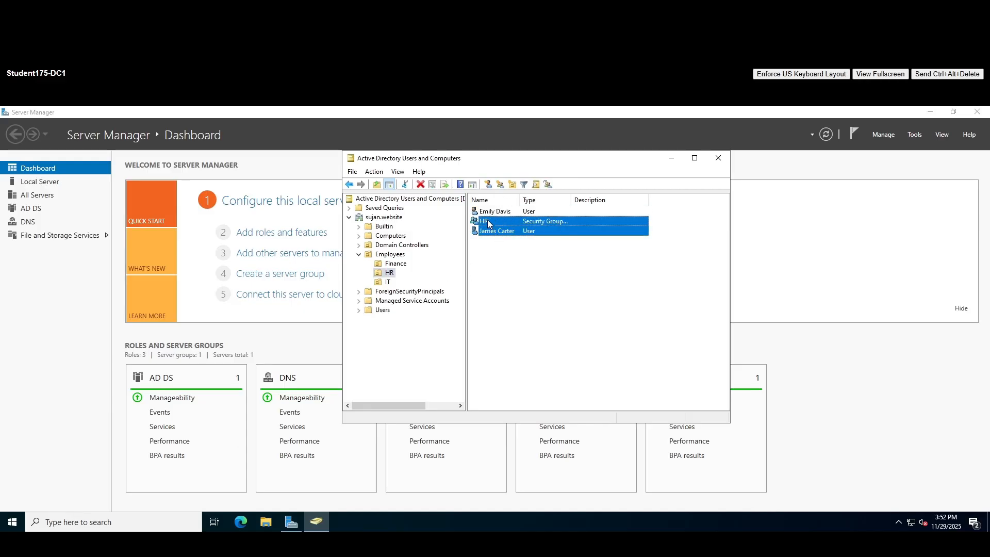
left_click(498, 212, "shift")
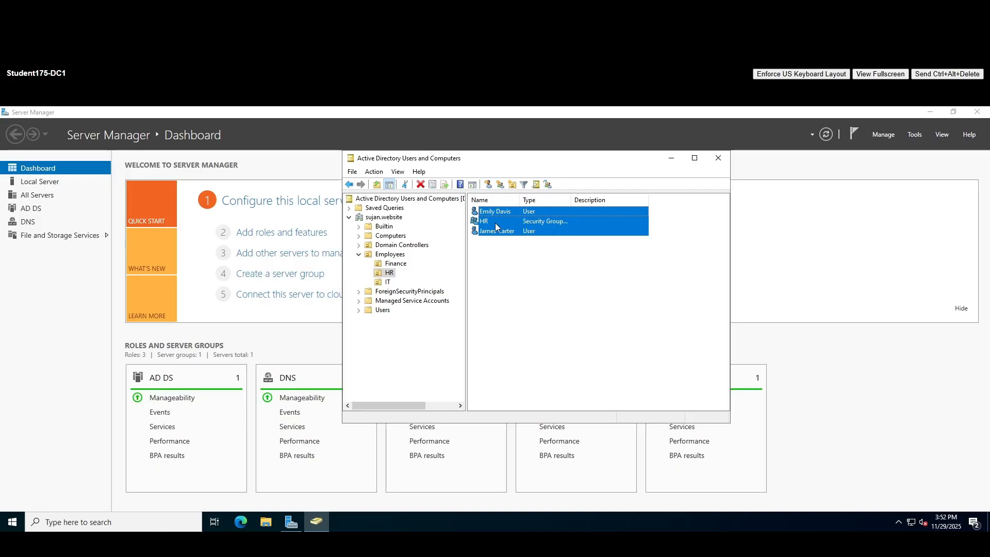
left_click(494, 222, "ctrl")
right_click(505, 234)
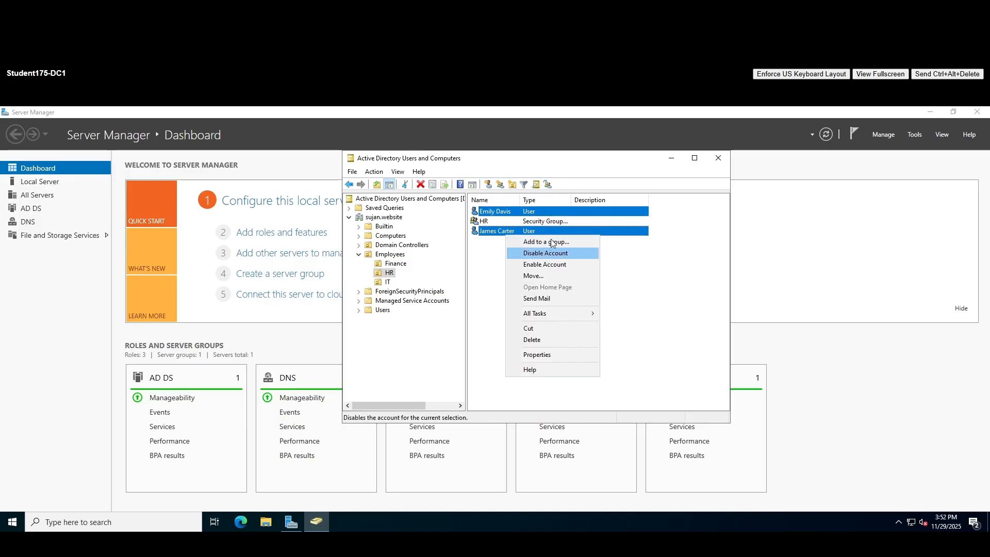
left_click(548, 355)
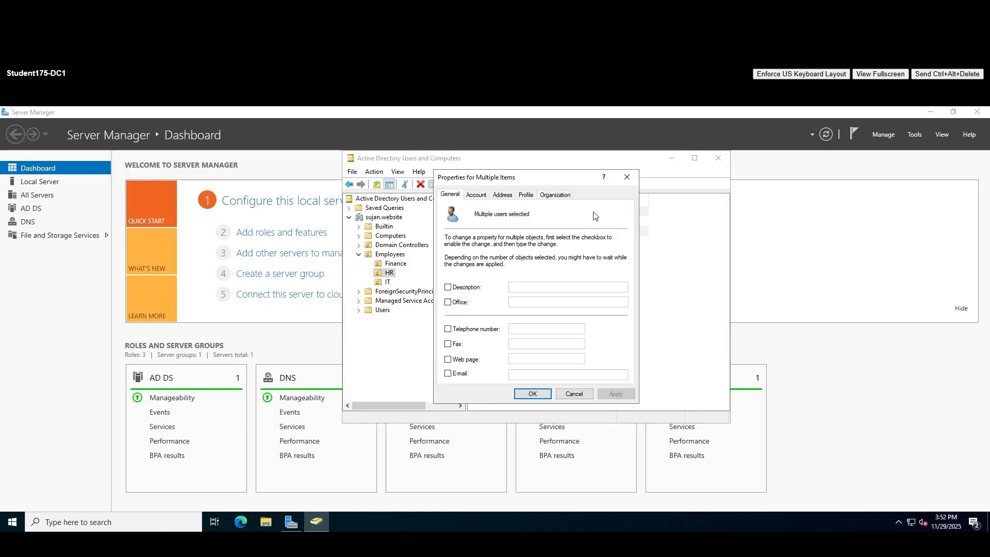
- Enable a home folder for both HR users, connect it as H: to \\fs\private\%username%, and apply the change
left_click(526, 194)
left_click(452, 283)
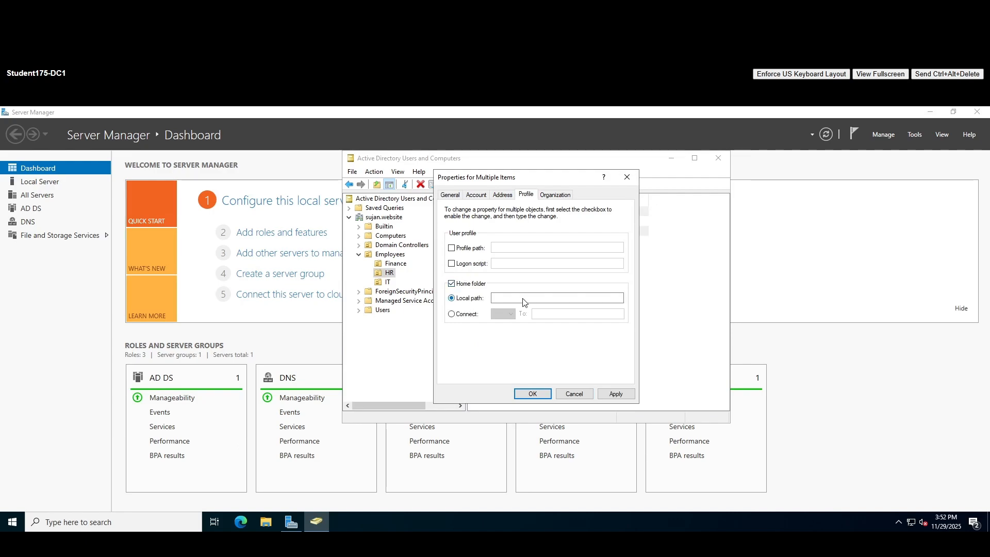
left_click(468, 314)
left_click(503, 314)
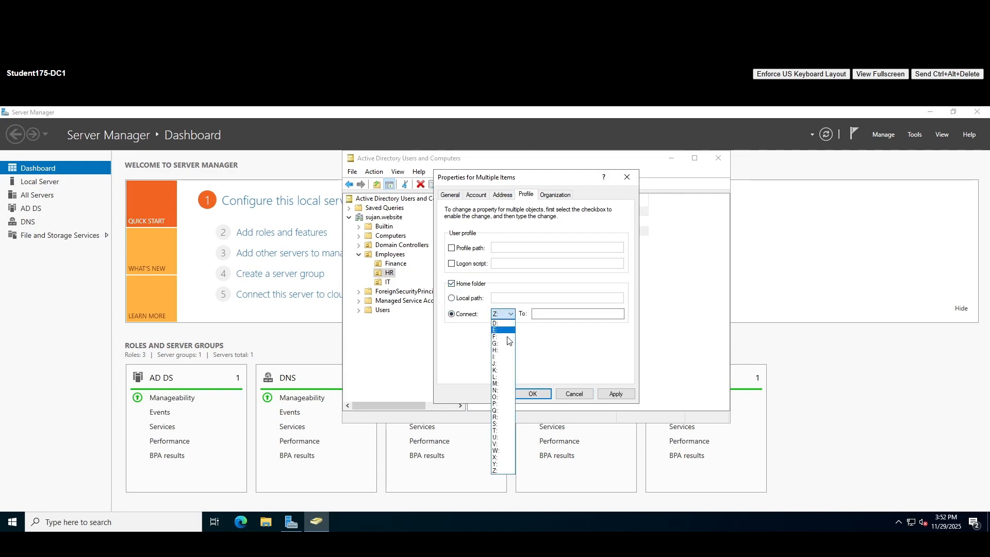
left_click(502, 350)
left_click(566, 314)
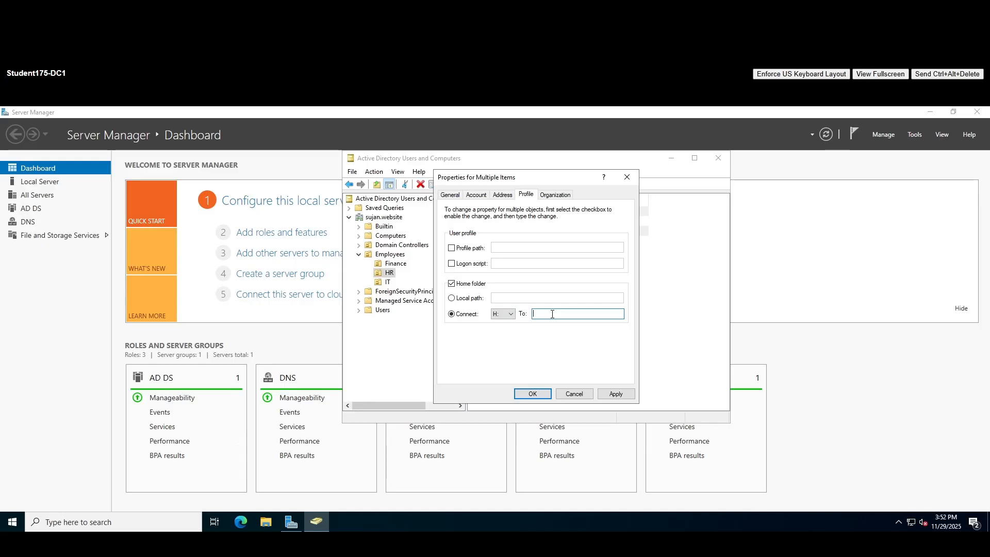
key("ctrl+v")
left_click_drag(535, 313, 609, 316)
key("ctrl+c")
left_click(616, 394)
left_click(533, 393)
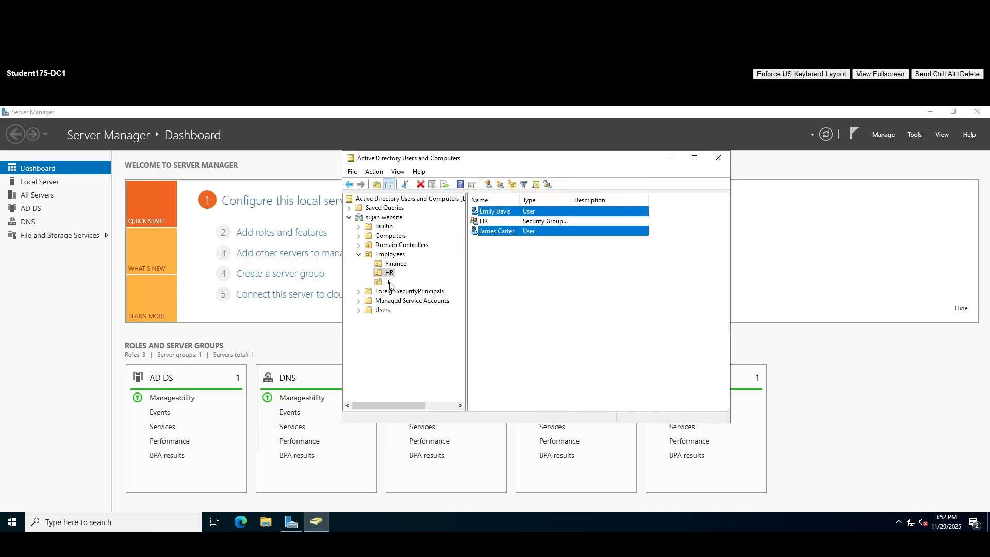
- Select only the two users in the IT organizational unit, without the IT group, and open their combined properties
left_click(387, 282)
left_click(494, 231)
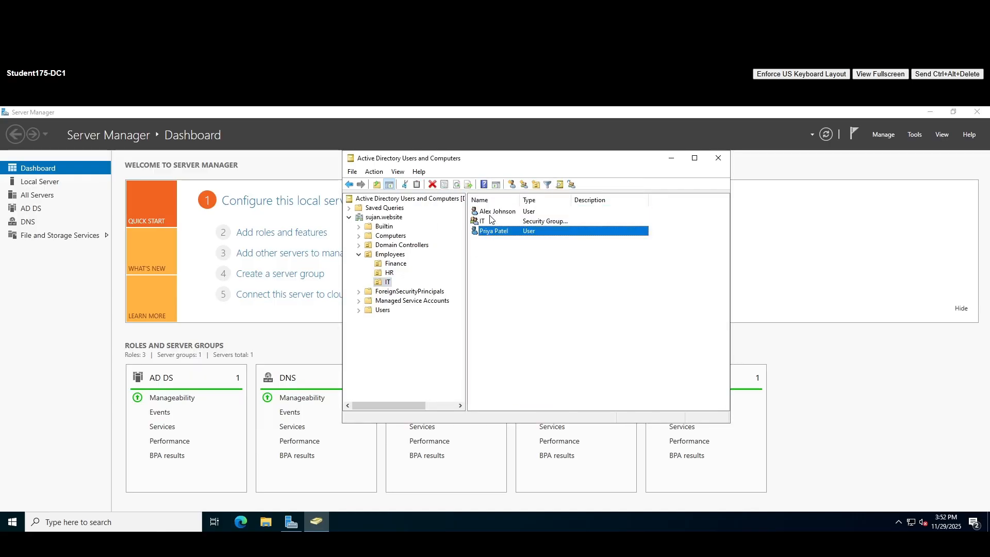
left_click(489, 217, "shift")
left_click(487, 221, "shift")
left_click(497, 215, "ctrl")
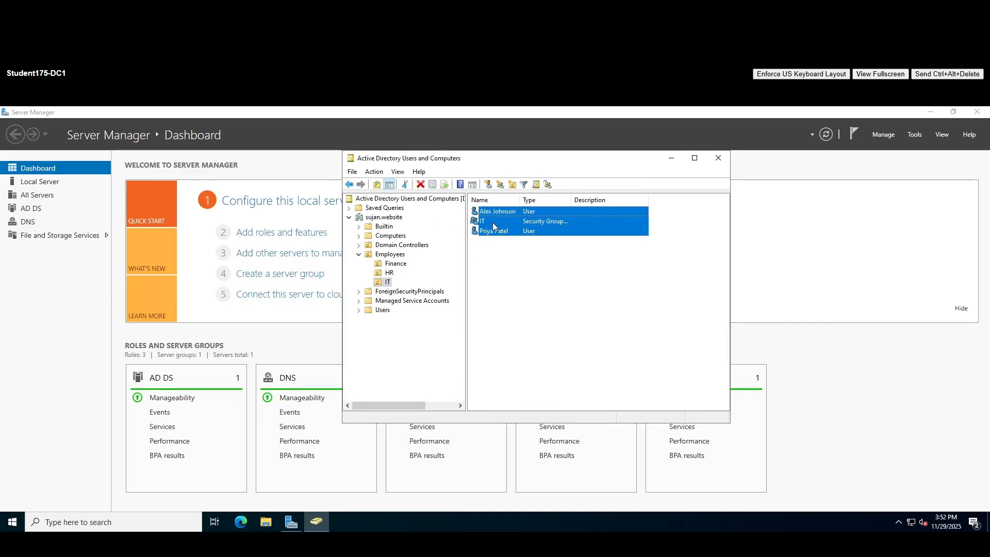
left_click(493, 221, "ctrl")
right_click(495, 232)
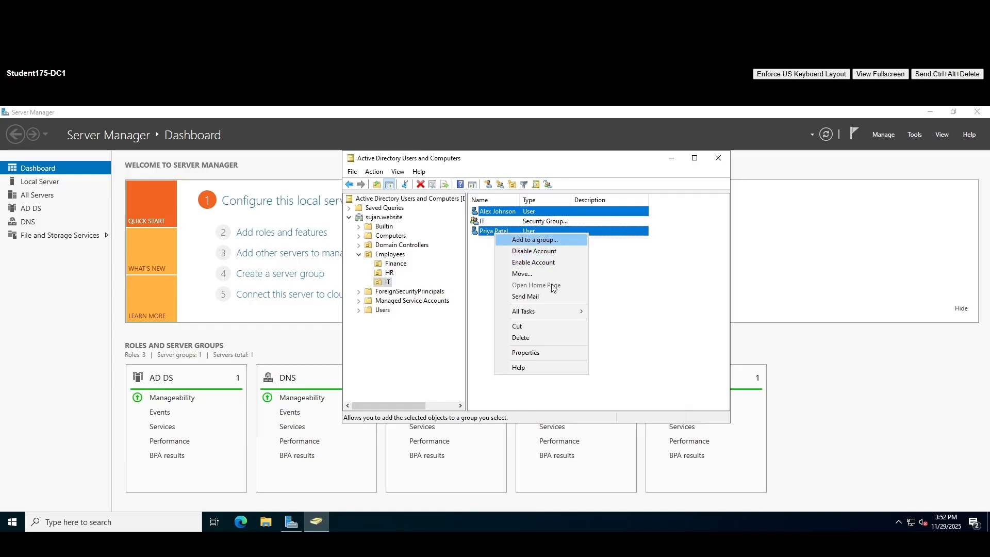
left_click(532, 352)
- Enable a home folder for both IT users, connect it as H: to \\fs\private\%username%, and apply the change
left_click(526, 195)
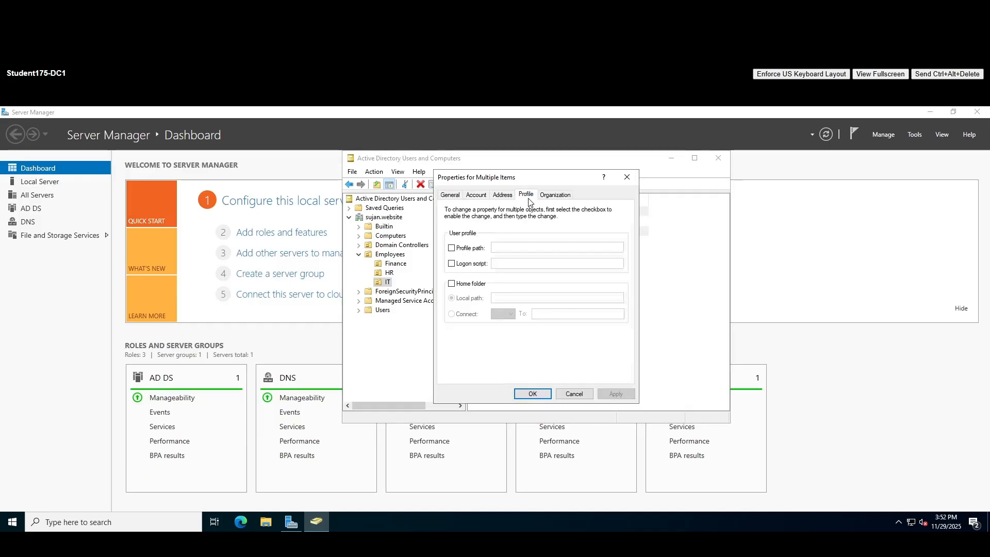
left_click(468, 284)
left_click(467, 316)
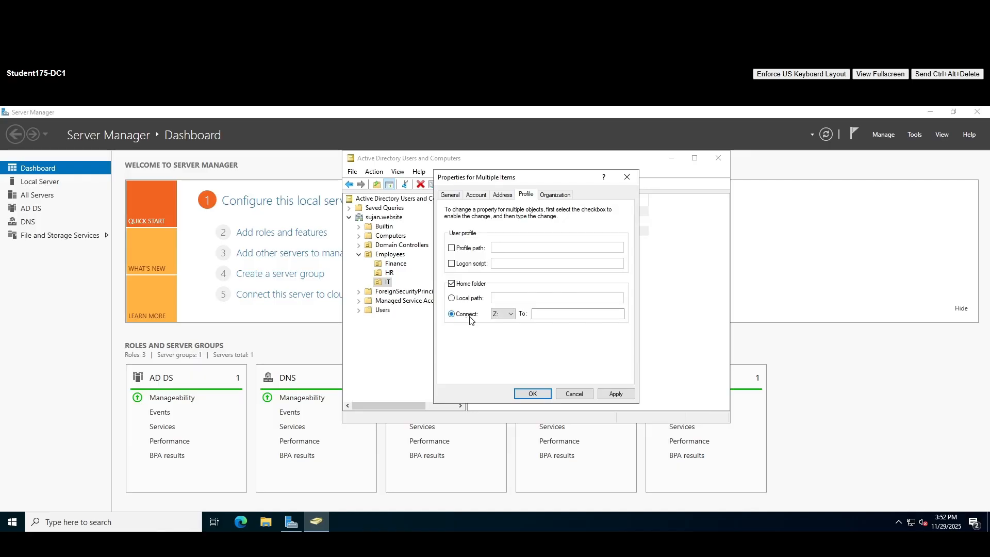
left_click(506, 314)
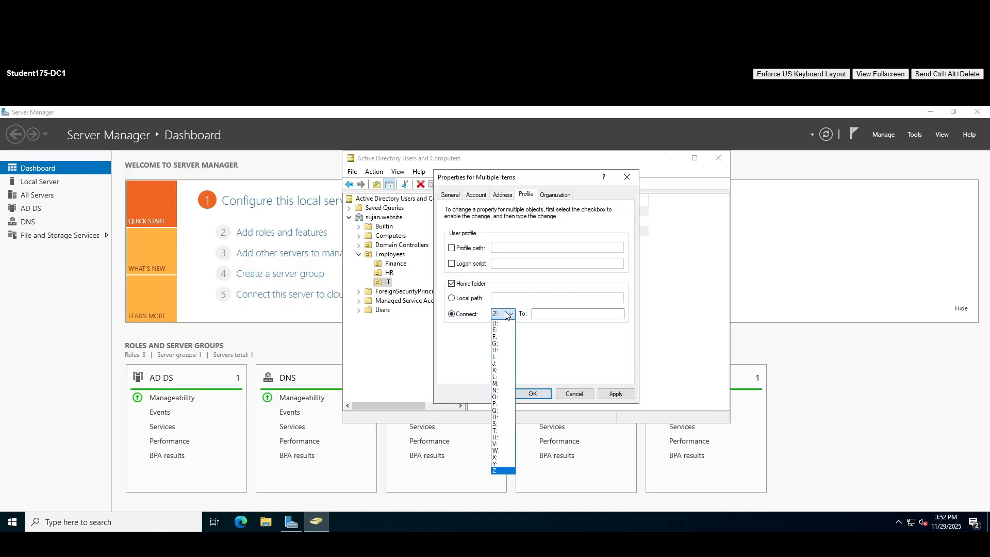
left_click(511, 351)
left_click(555, 313)
key("ctrl+v")
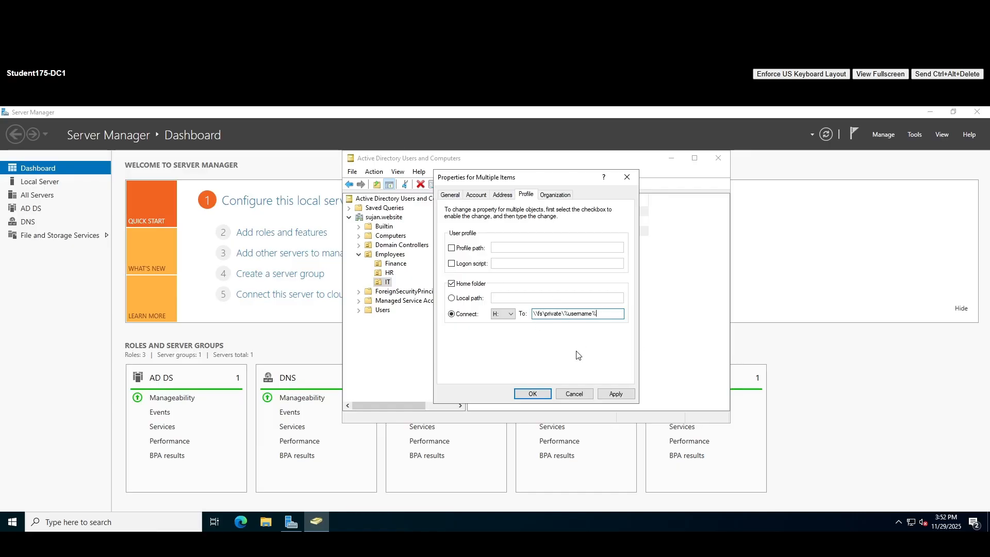
left_click(614, 392)
left_click(533, 393)
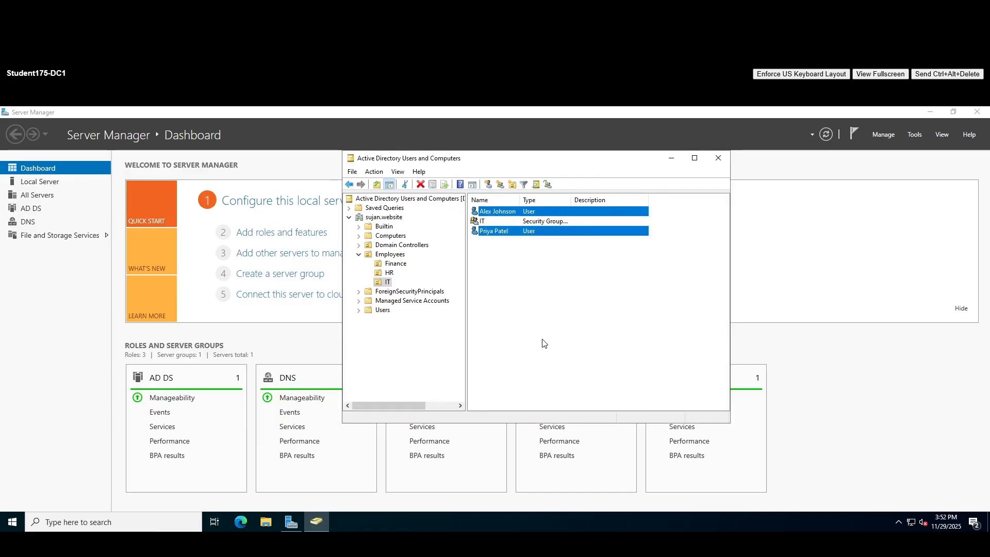
- On the file server, open the advanced security settings of the Private folder on Storage (E:)
left_click(570, 332)
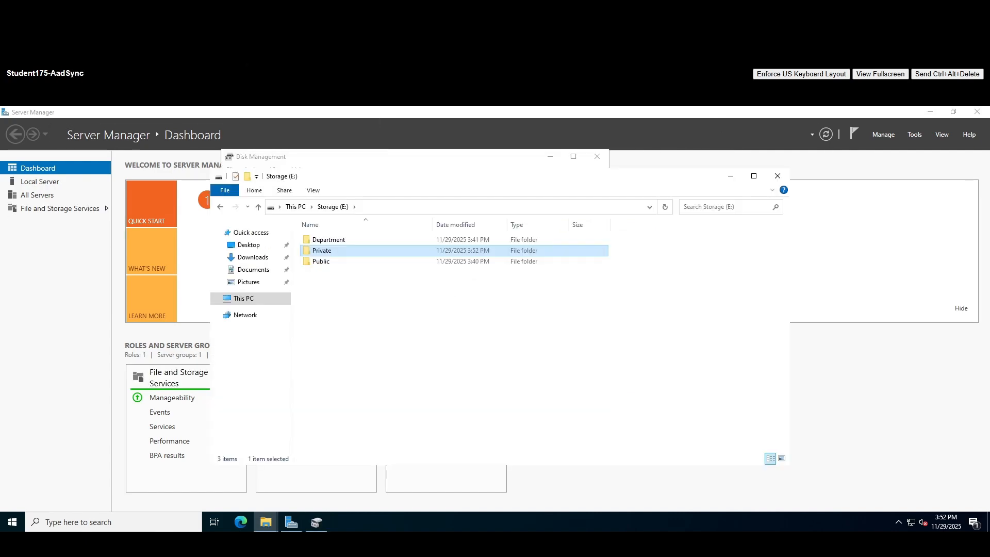
right_click(332, 254)
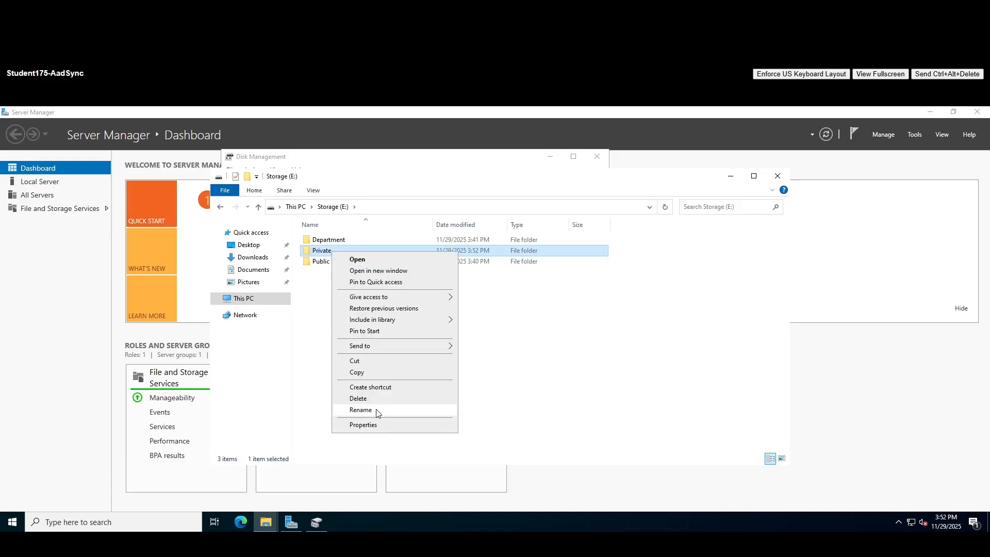
left_click(380, 427)
left_click(403, 277)
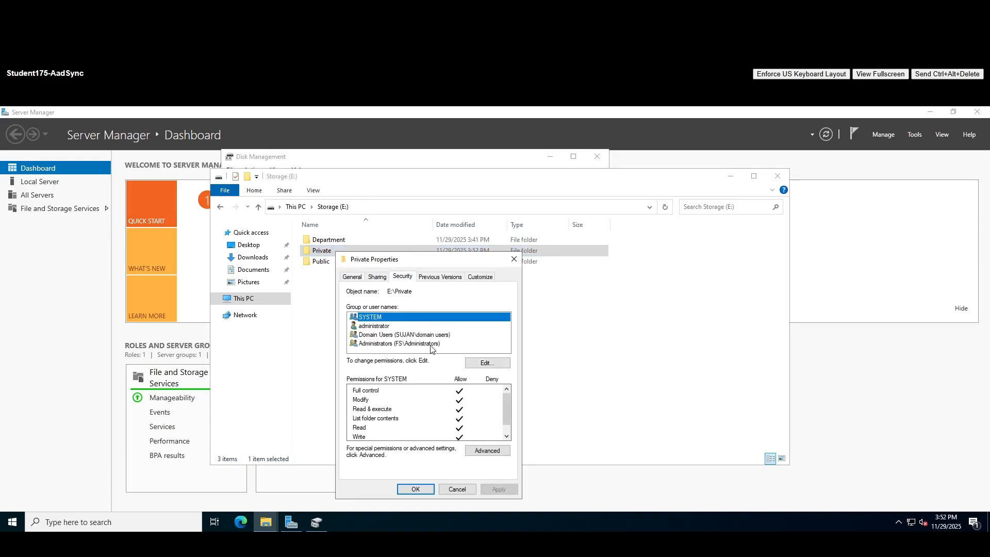
left_click(477, 451)
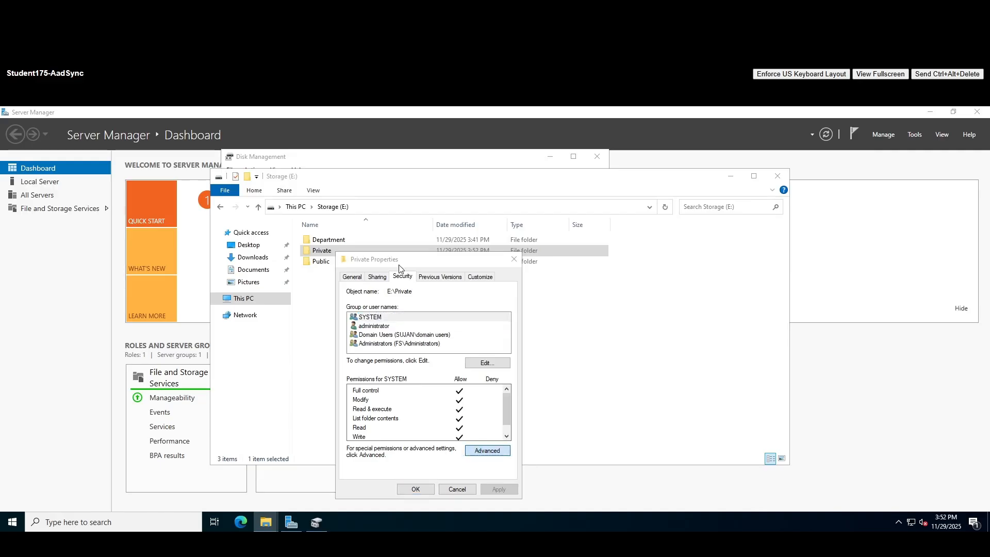
- Limit the Domain Users permission entry on the Private folder to This folder only, apply it, and minimize the folder window
left_click(387, 307)
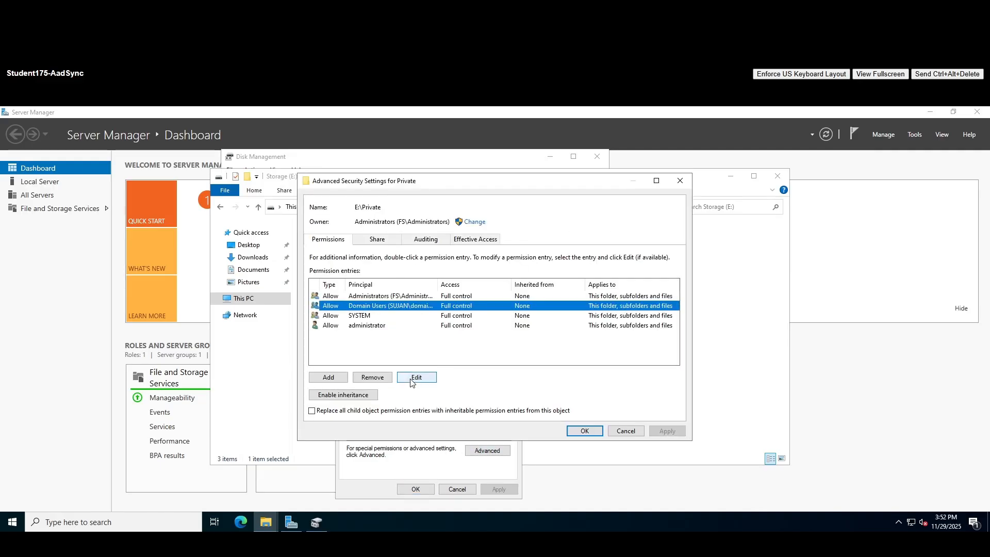
left_click(417, 378)
left_click(352, 223)
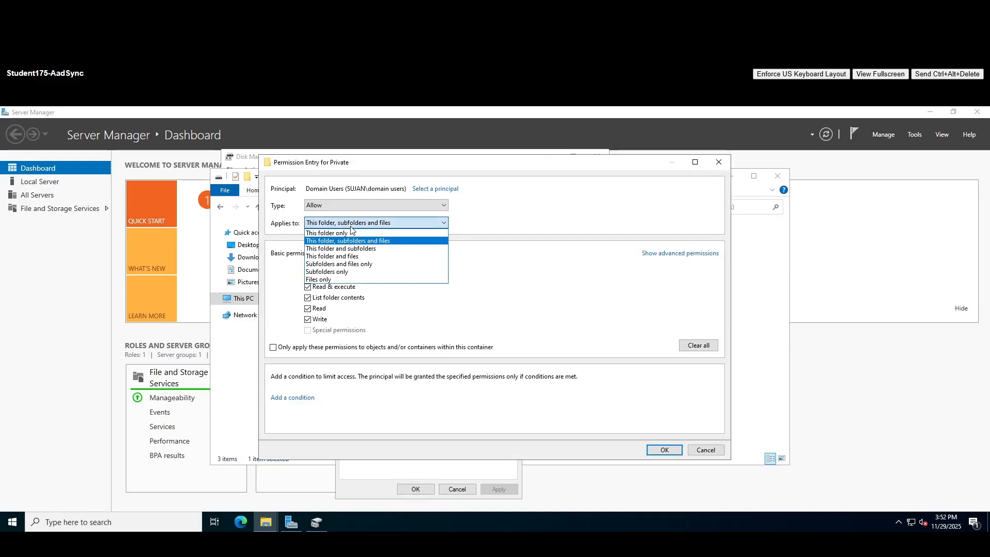
left_click(350, 233)
left_click(658, 450)
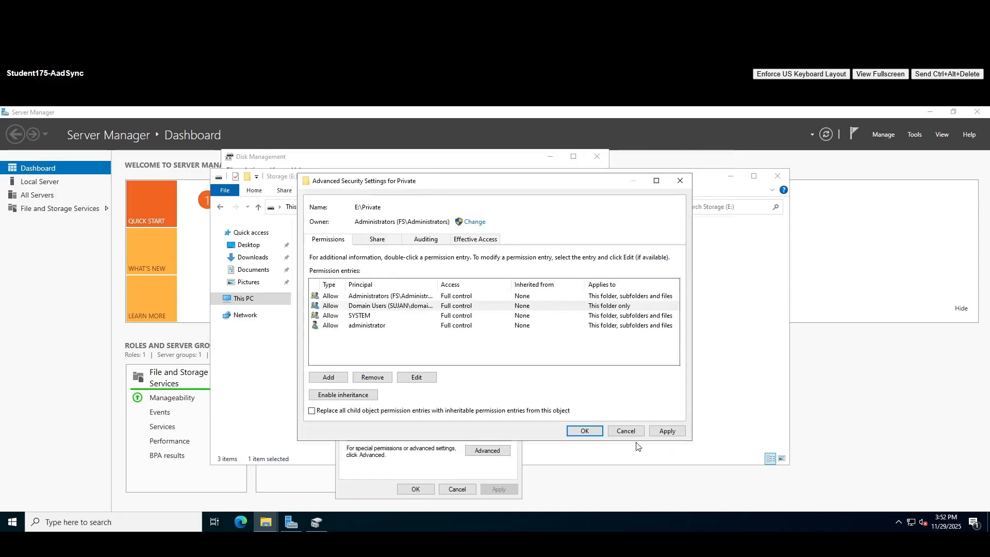
left_click(666, 431)
left_click(585, 431)
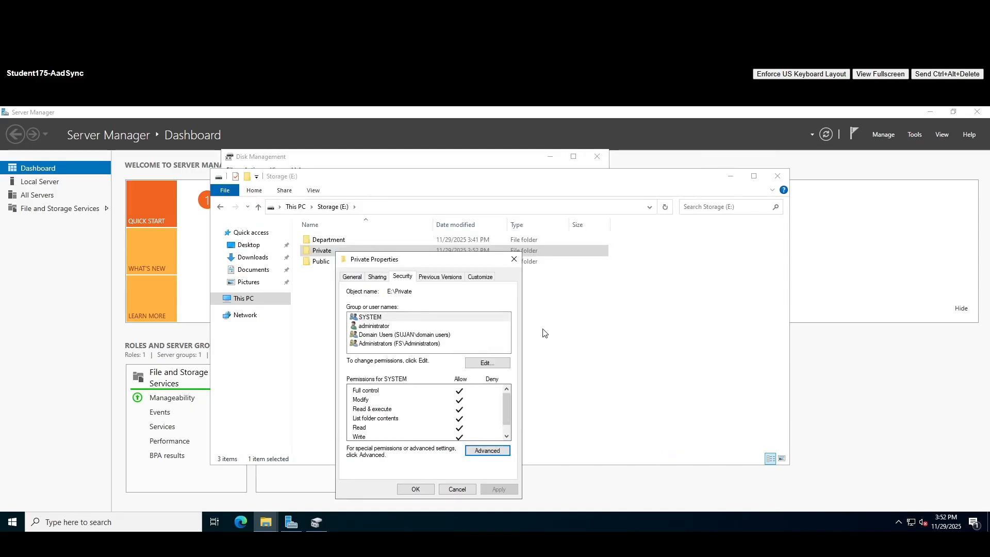
left_click(412, 488)
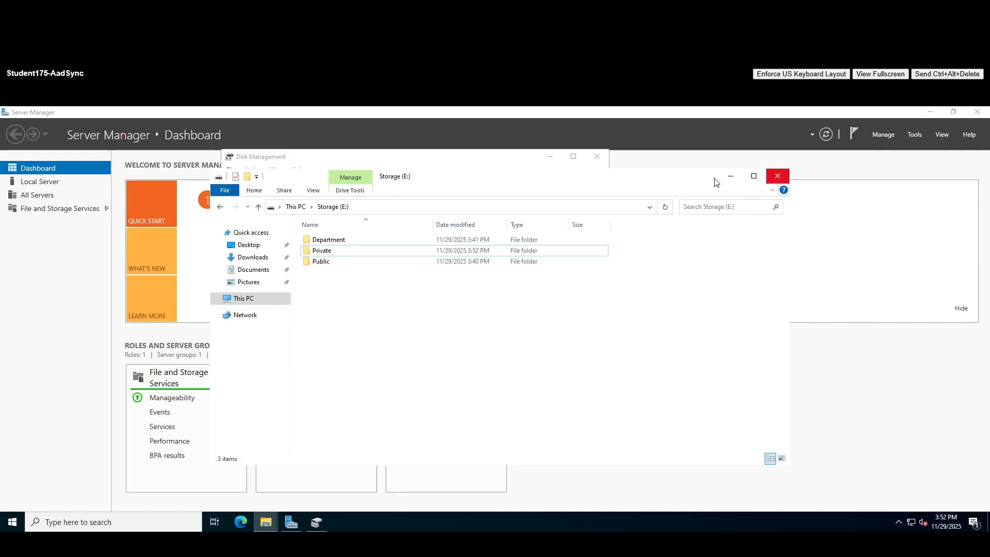
left_click(731, 176)
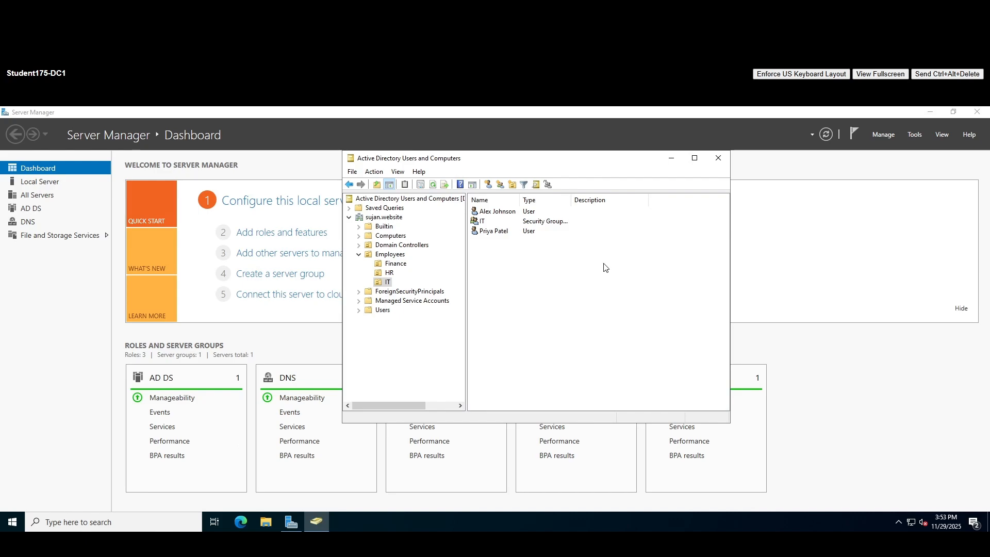
- On the domain controller DC1, open a Command Prompt and force a Group Policy update with gpupdate /force
left_click(399, 264)
left_click(389, 283)
left_click(166, 516)
type("cmd")
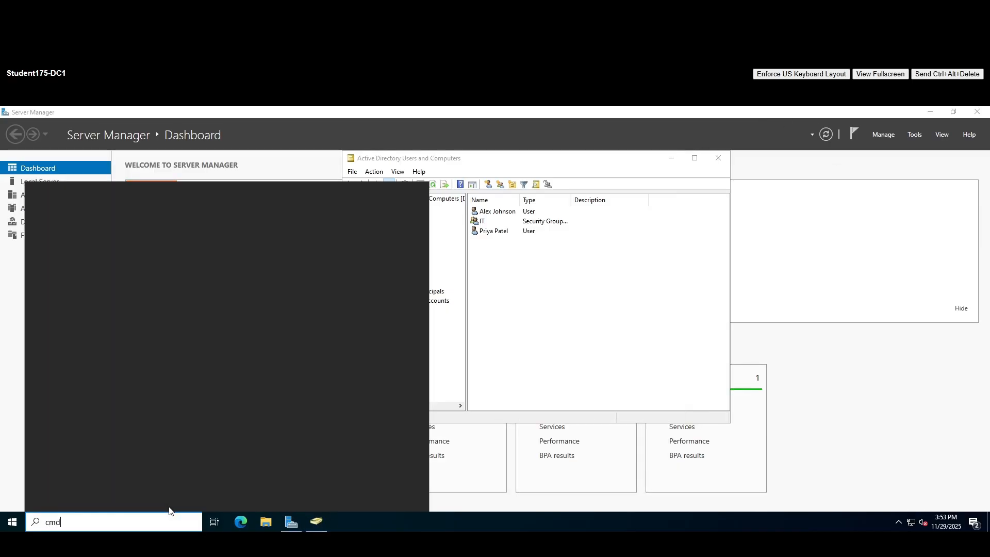
key("Return")
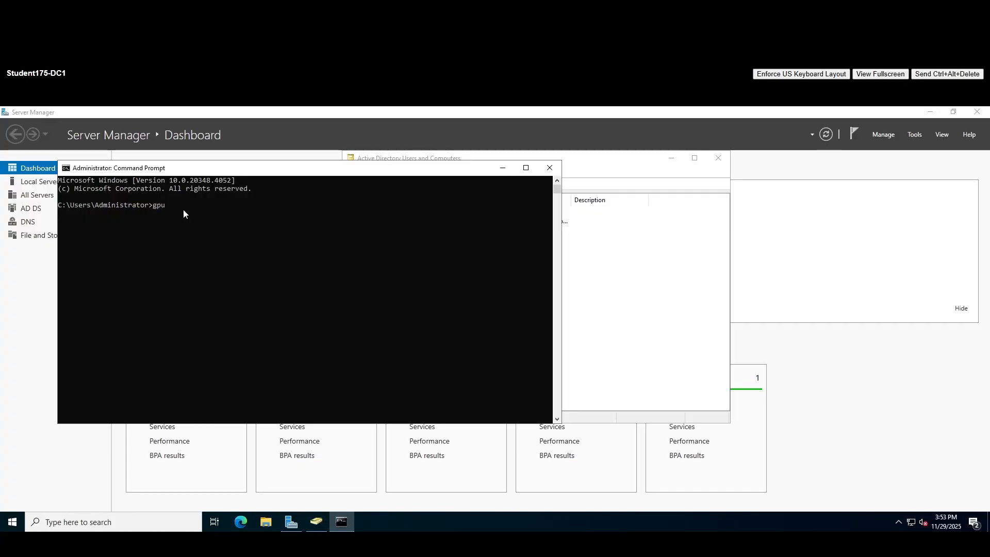
type("te /force")
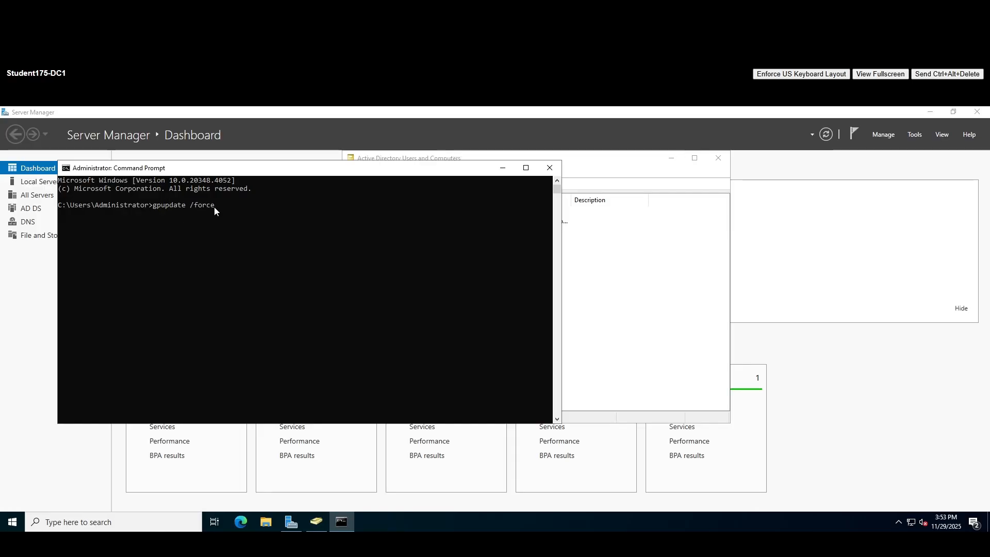
left_click(215, 206)
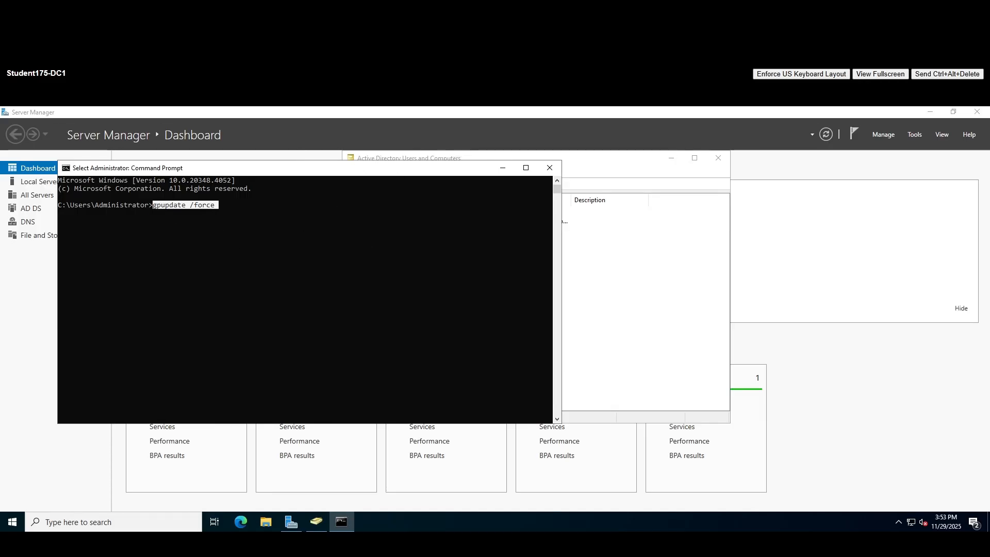
left_click(235, 206)
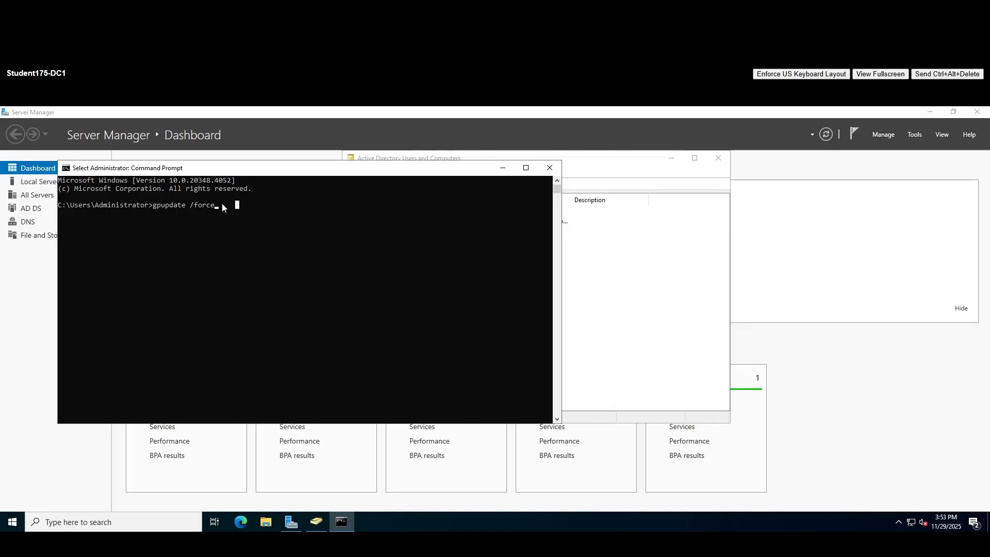
key("Return")
key("Return")
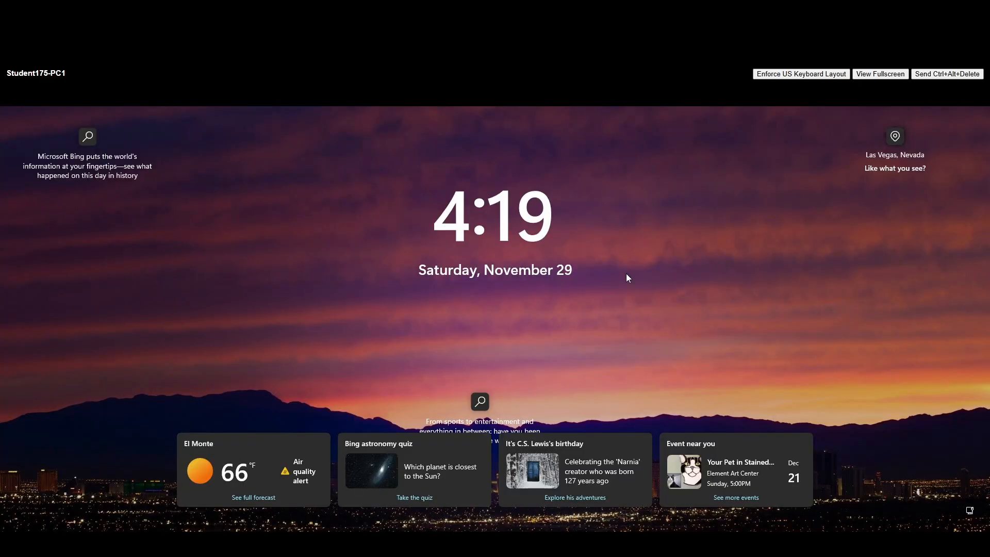
- On the client PC1, sign in as the preselected IT user with the account password
left_click(378, 284)
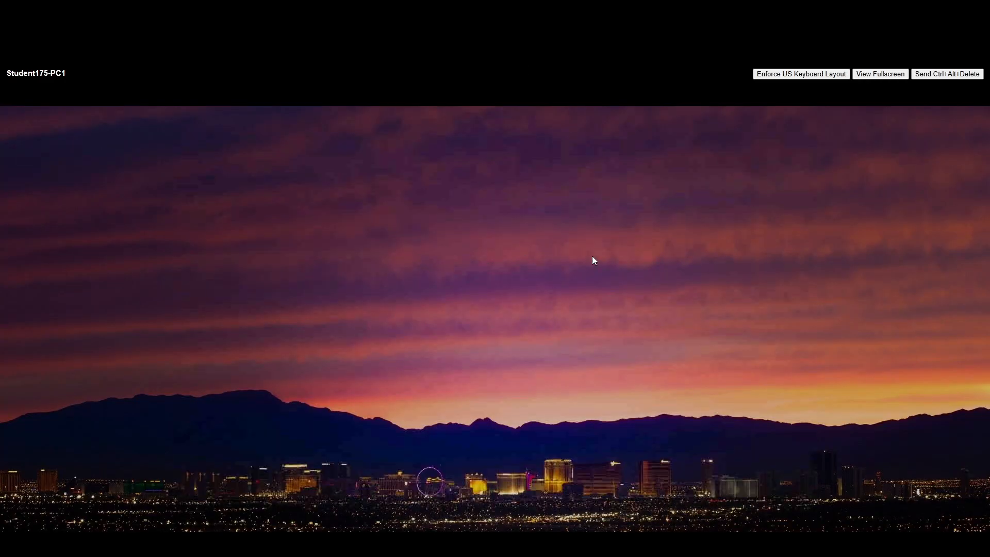
type("Pa")
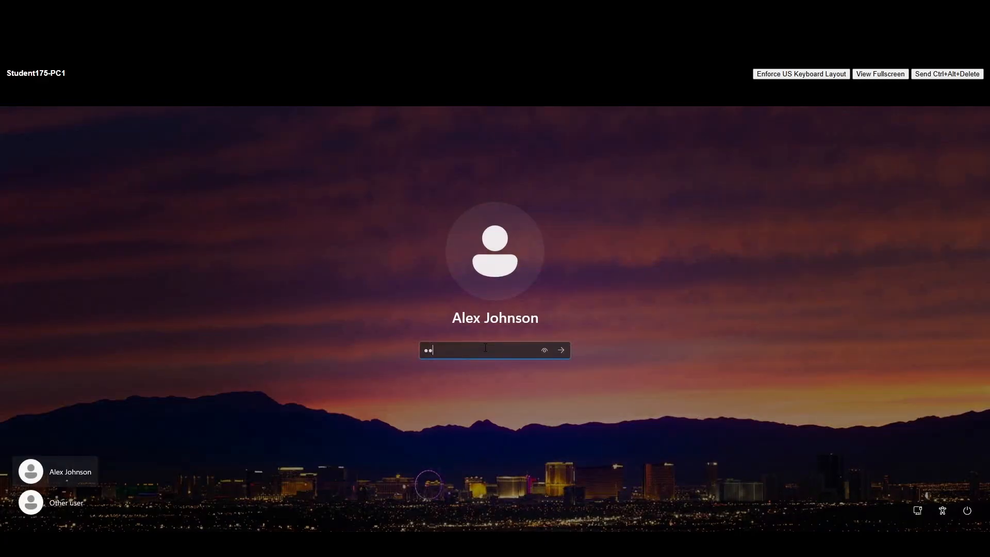
type("••••••")
key("Return")
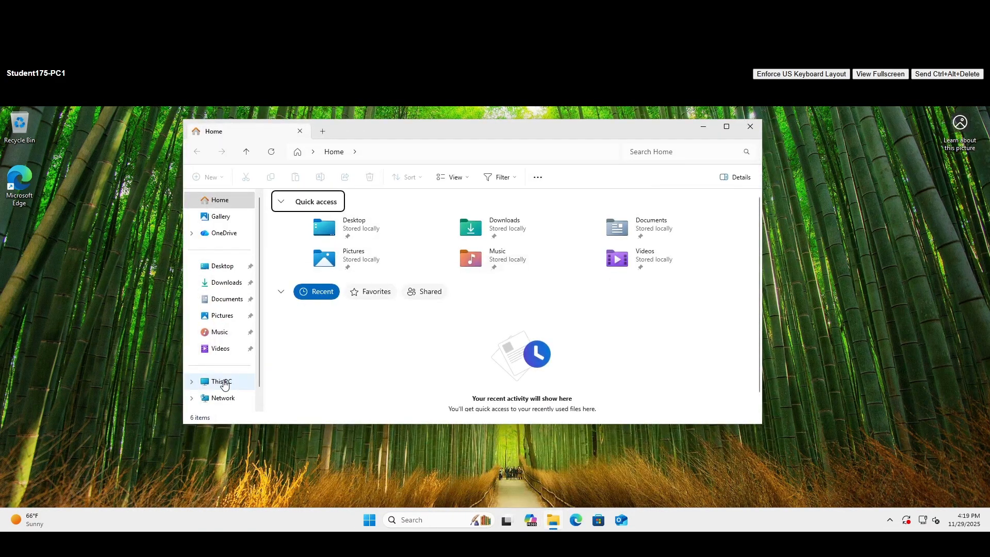
- Open This PC in File Explorer and check the mapped network drives
left_click(224, 385)
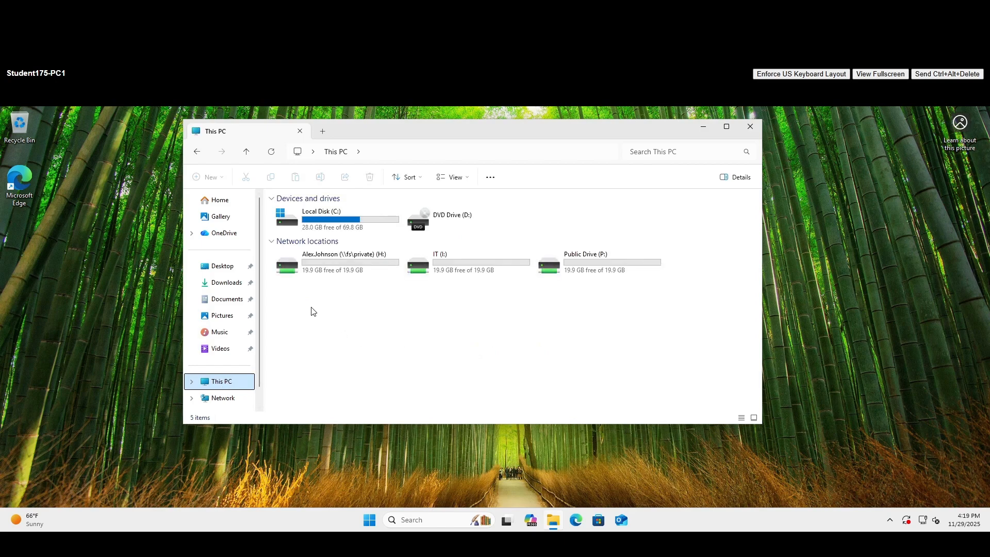
left_click_drag(311, 309, 648, 253)
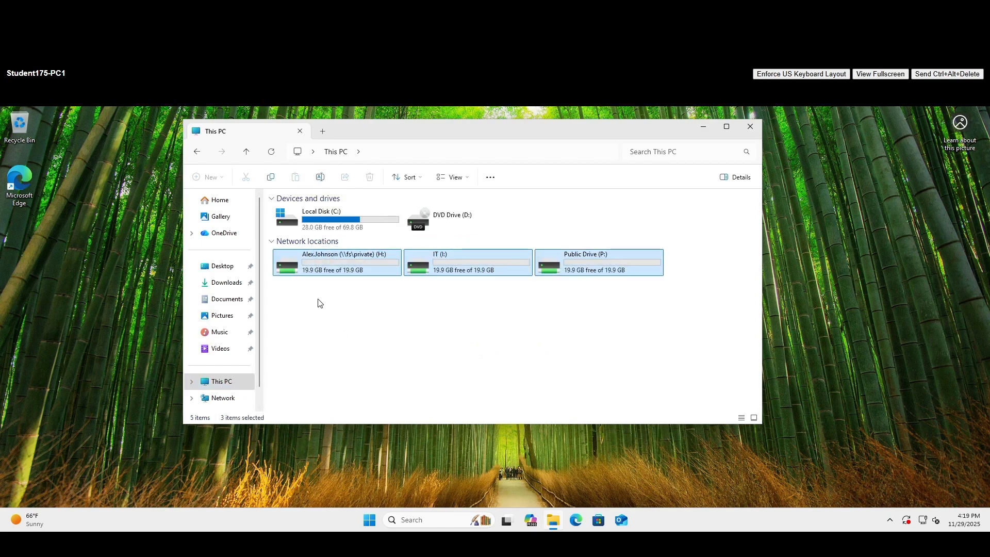
left_click(344, 298)
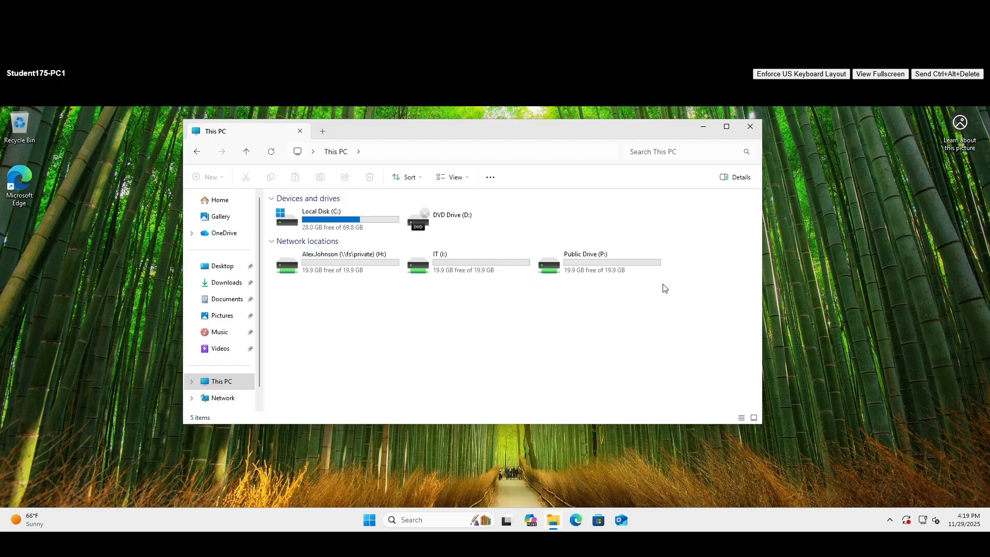
- Open the Public Drive (P:) and the IT (I:) drive in turn to check access, returning to This PC after each
double_click(580, 268)
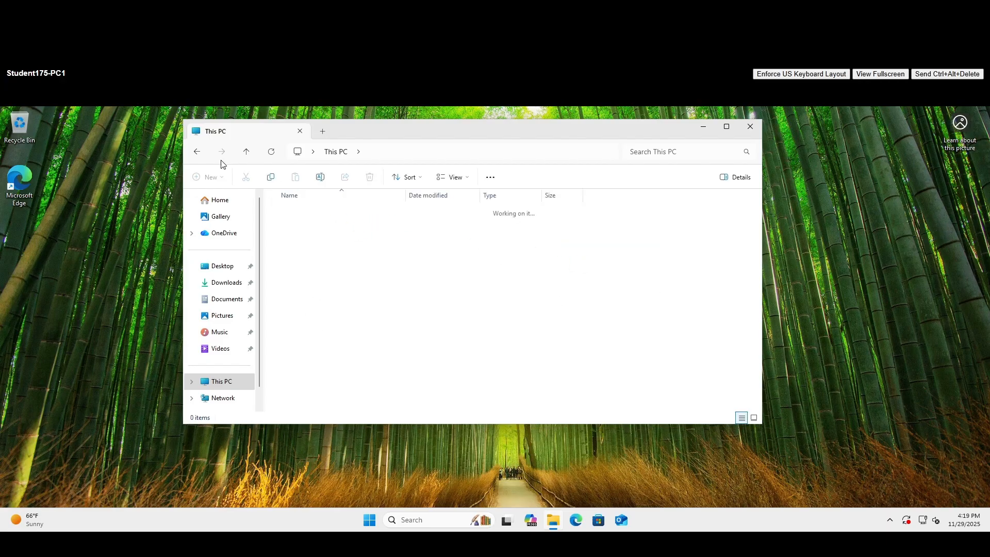
left_click(196, 151)
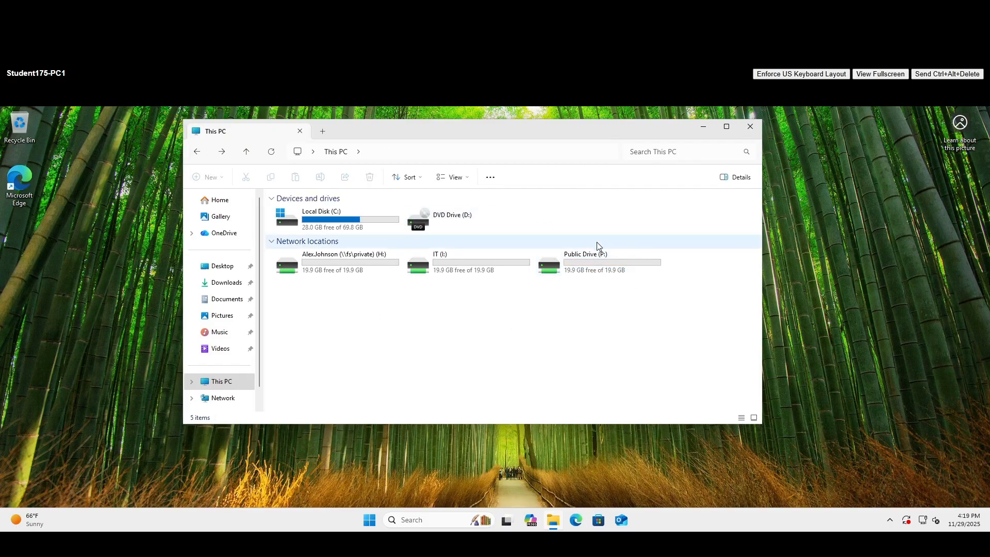
left_click(466, 267)
double_click(466, 268)
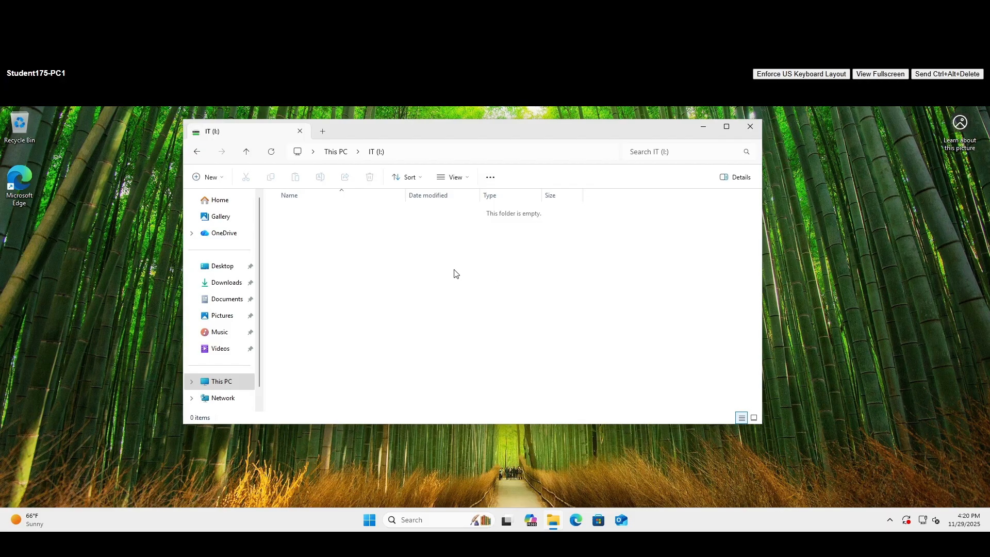
left_click(198, 152)
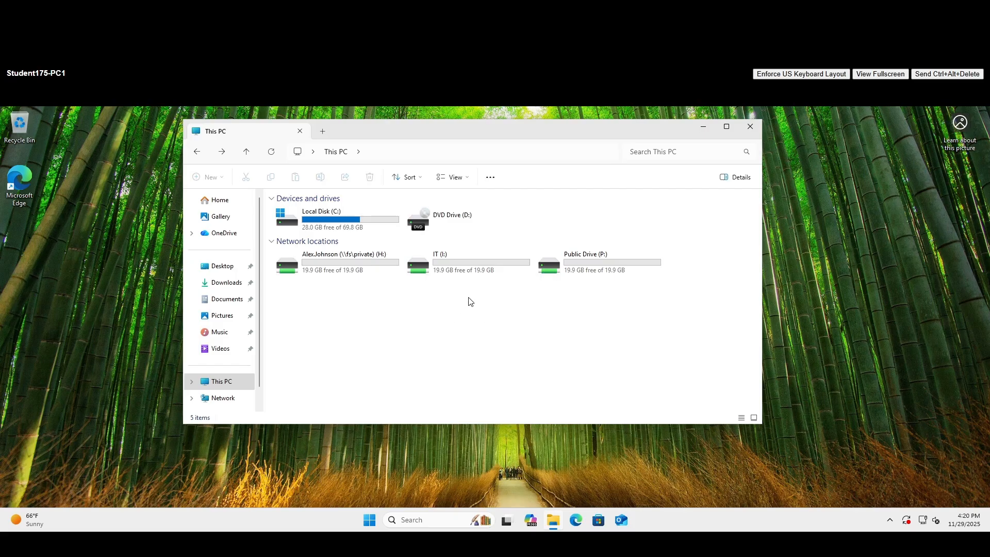
left_click(454, 270)
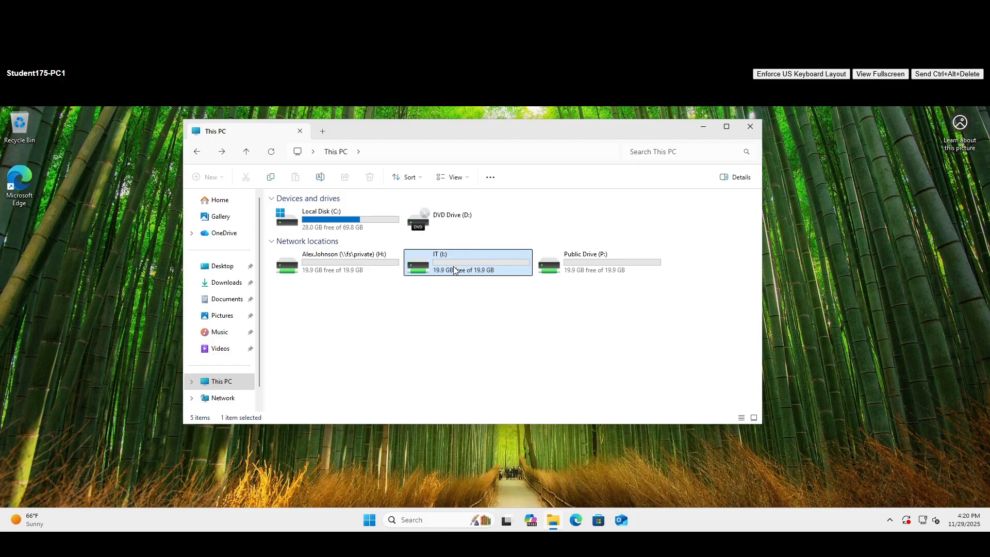
left_click(454, 309)
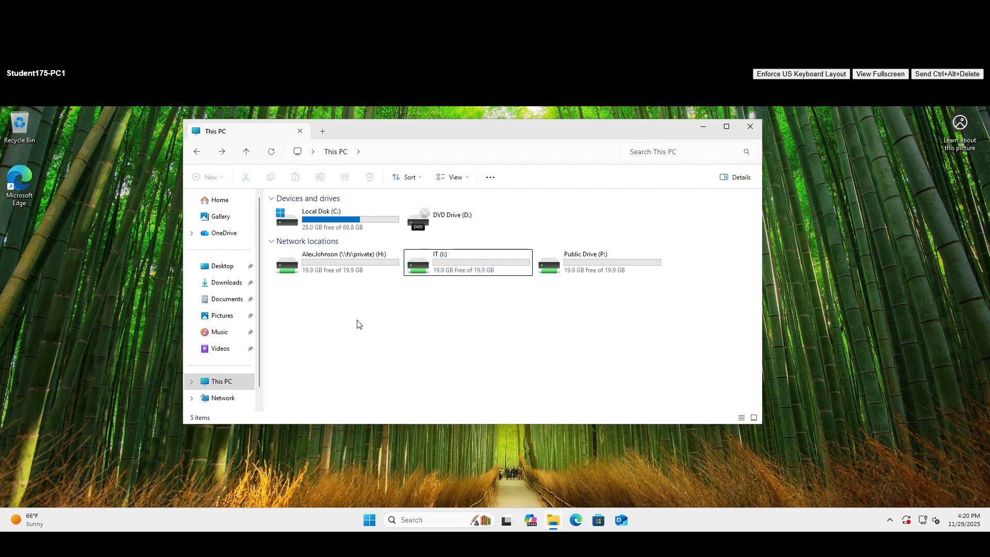
- Open the private H: home drive to check access, compare its name with the signed-in account, and return to This PC
left_click(342, 260)
double_click(341, 259)
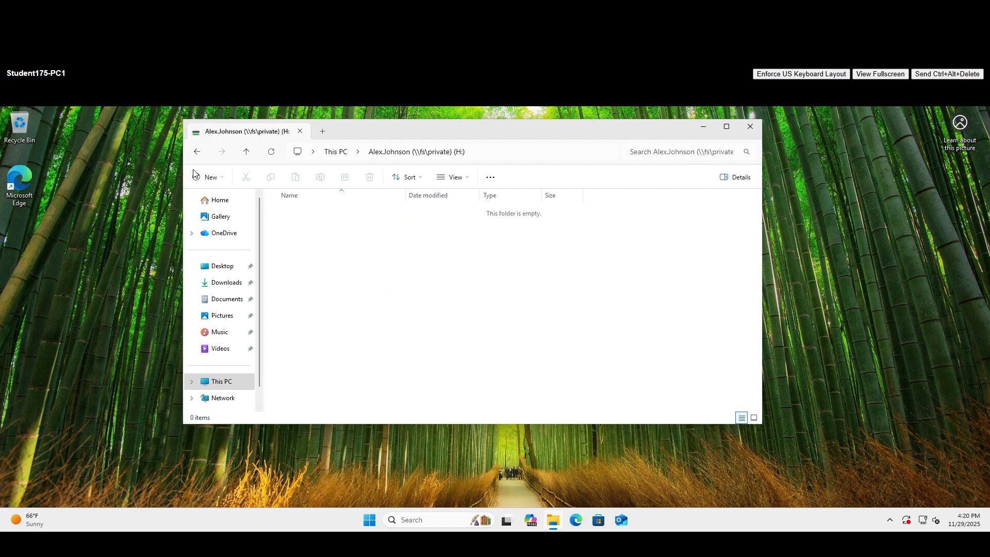
left_click(198, 152)
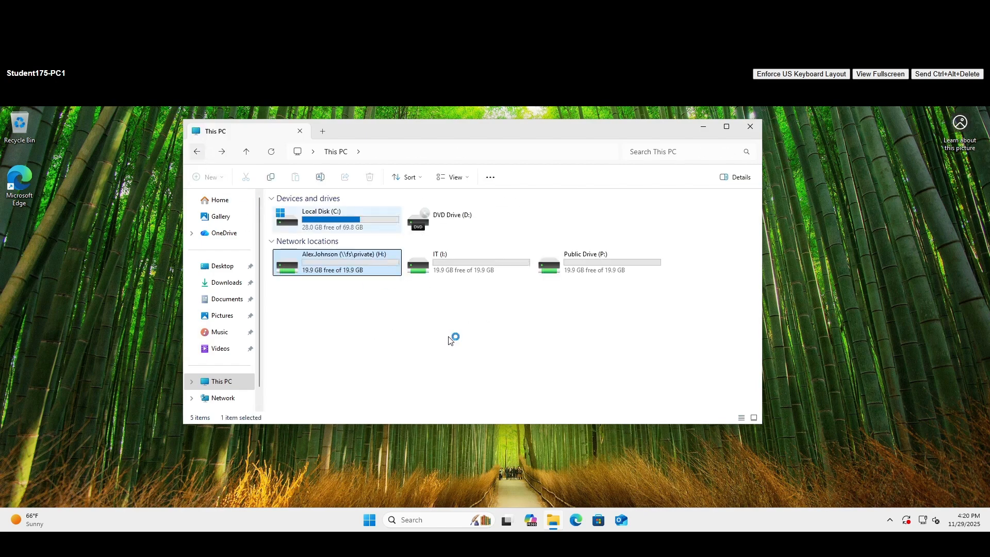
left_click(338, 302)
left_click(324, 263)
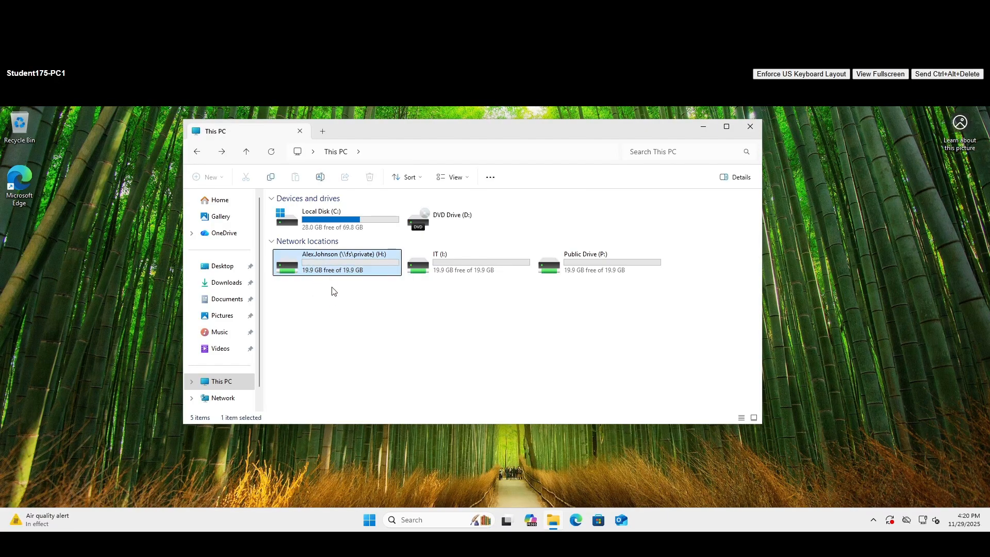
key("super")
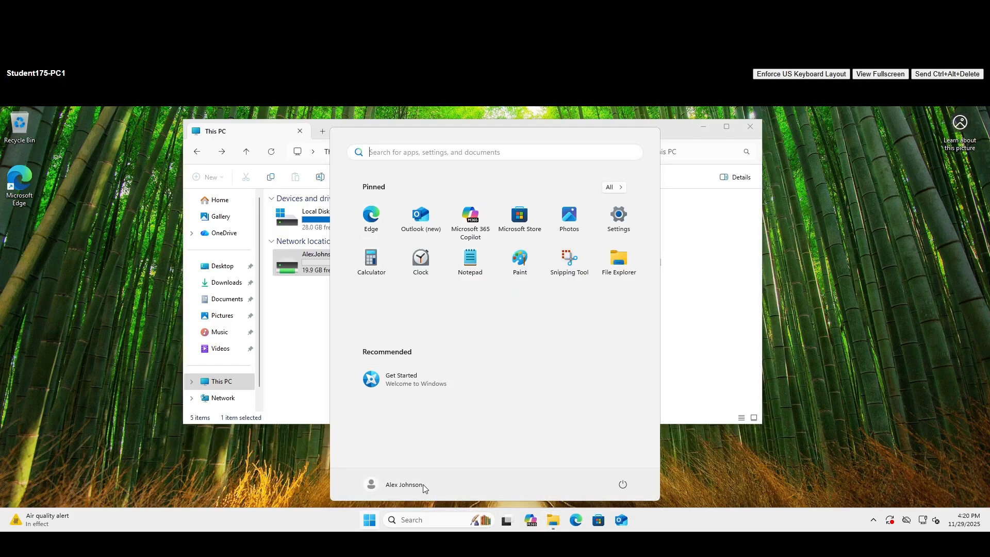
left_click(305, 325)
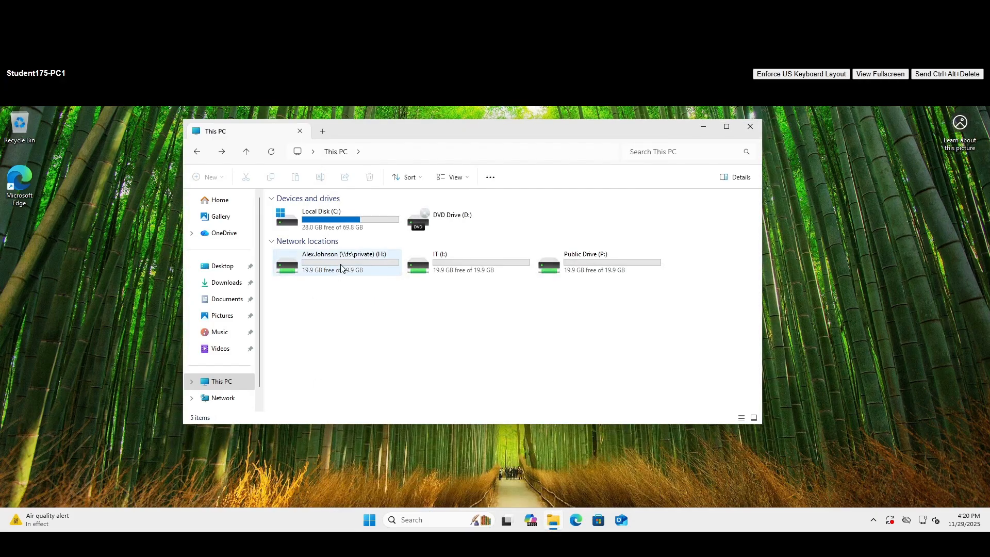
left_click(340, 268)
double_click(319, 267)
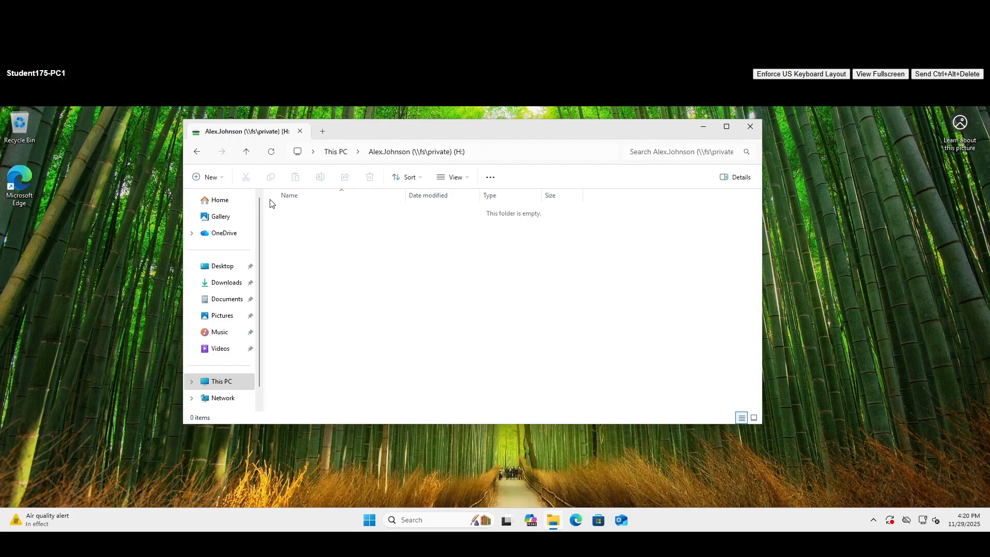
left_click(197, 152)
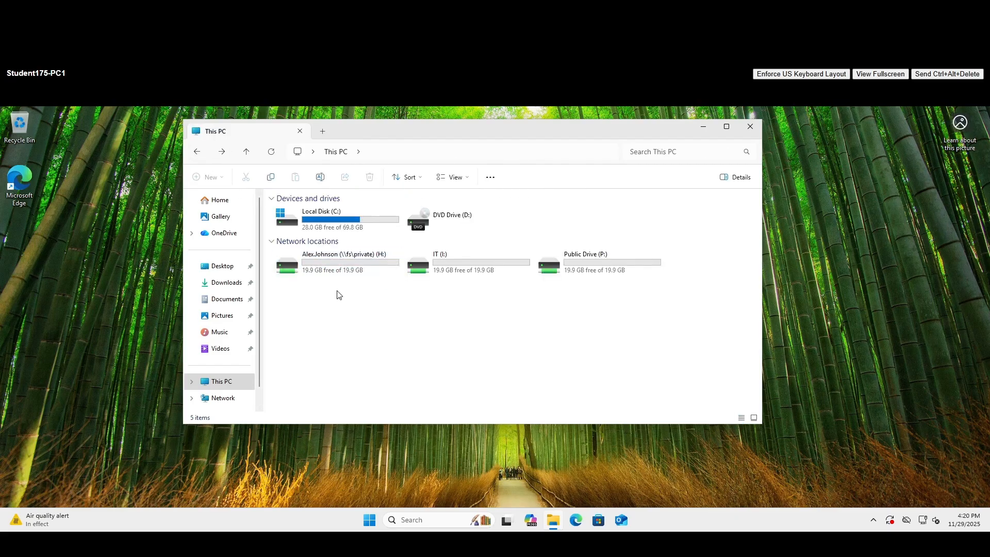